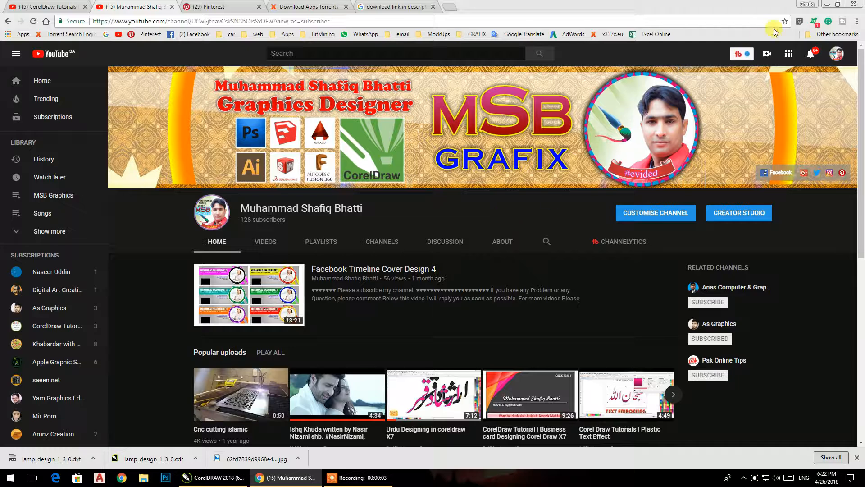
Switch from the browser to the open CorelDRAW document
{"action": "left_click", "coordinate": [827, 5]}
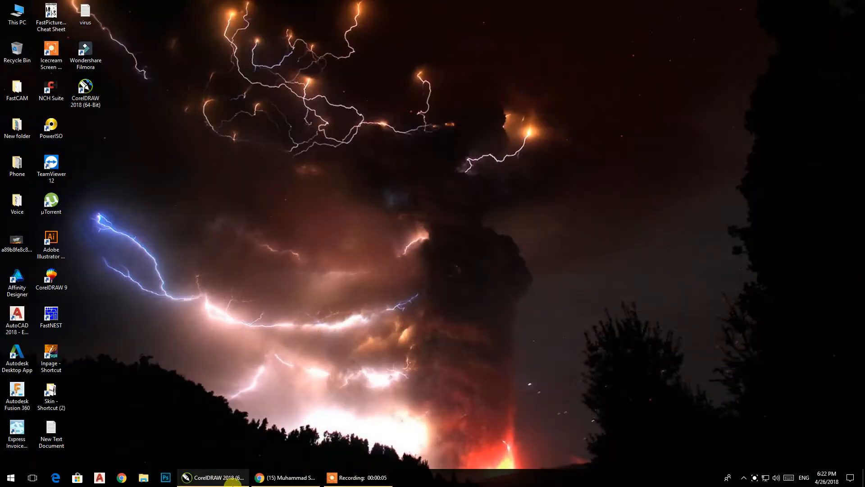
{"action": "left_click", "coordinate": [216, 474]}
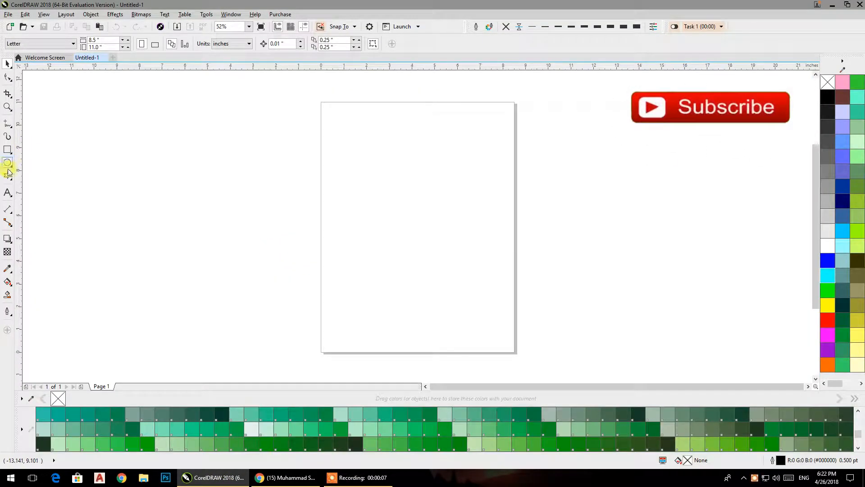
{"action": "left_click", "coordinate": [63, 43]}
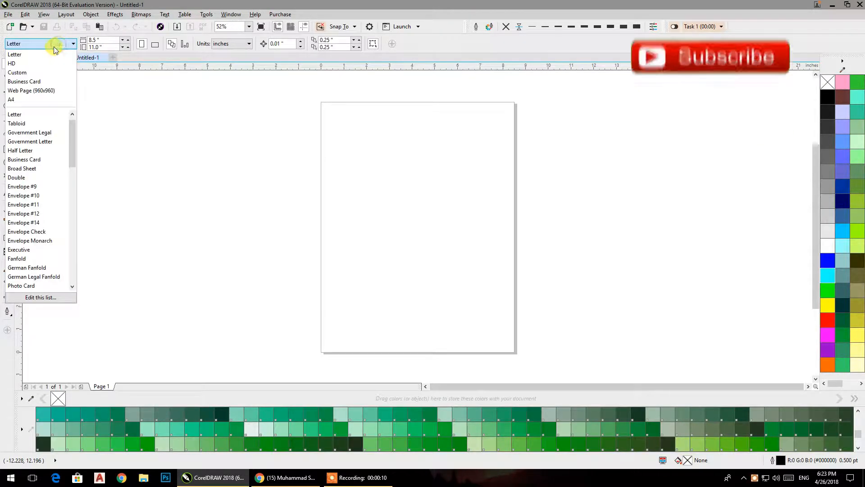
{"action": "left_click", "coordinate": [30, 91]}
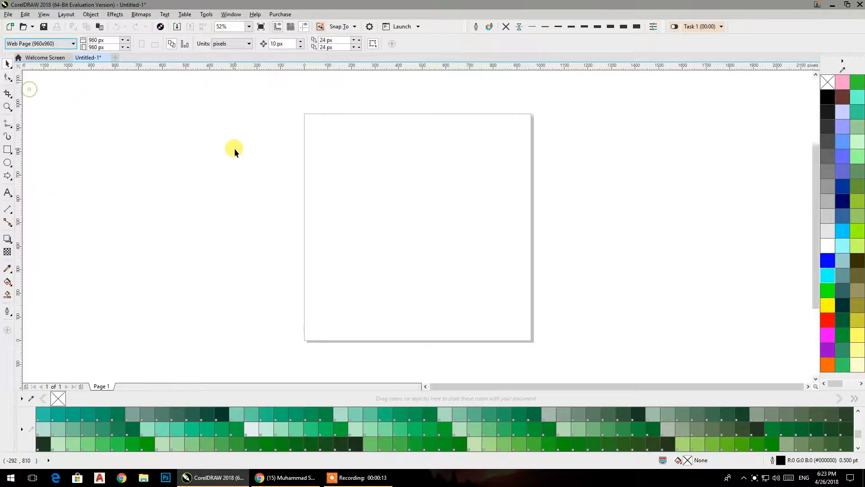
{"action": "left_click", "coordinate": [47, 43]}
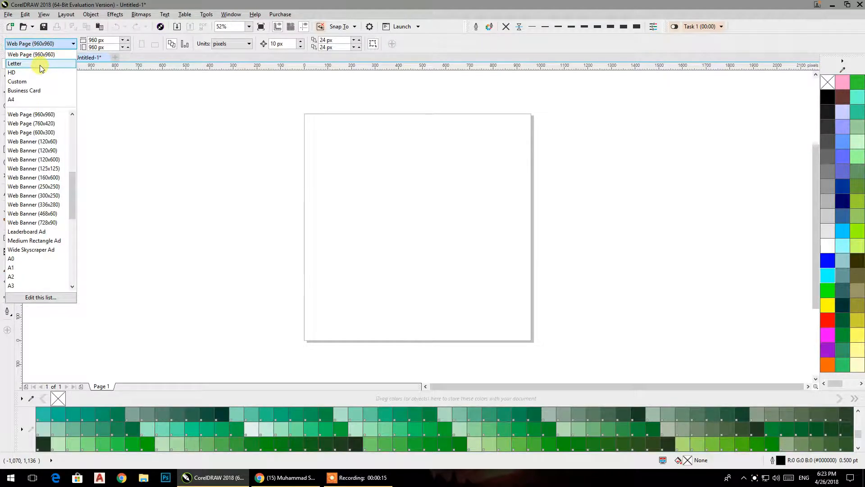
{"action": "left_click", "coordinate": [38, 64]}
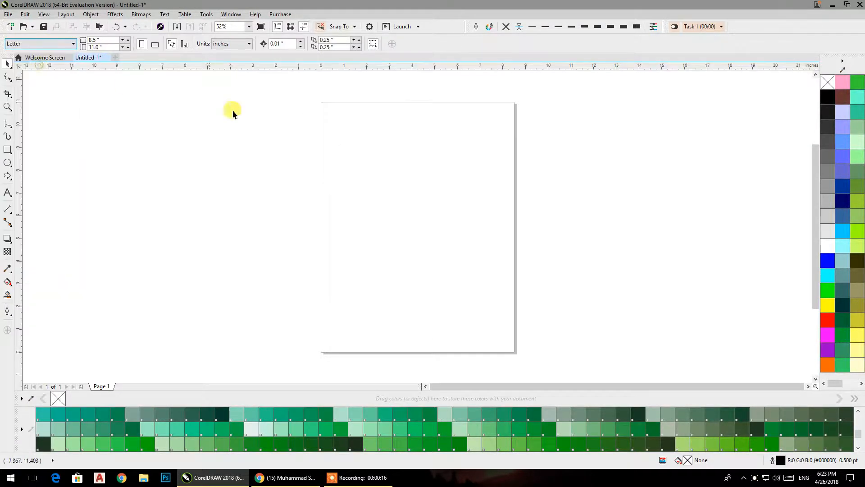
Make the page landscape and set its width to 18 inches
{"action": "left_click", "coordinate": [157, 44]}
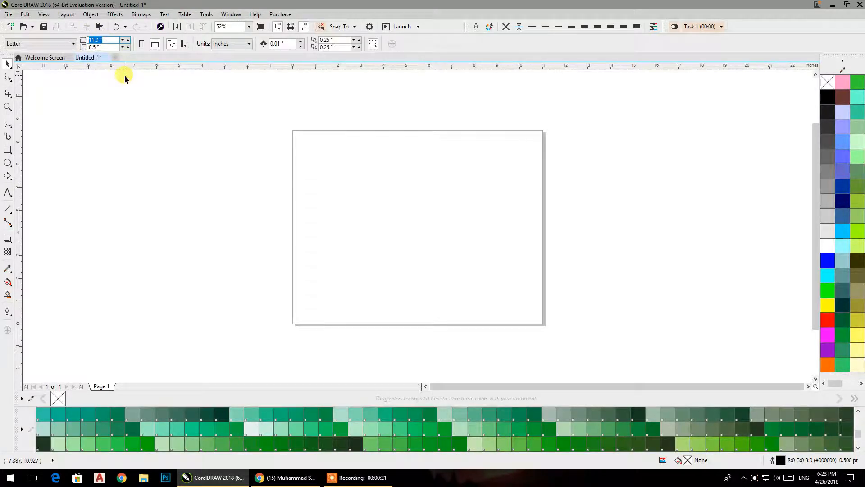
{"action": "type", "text": "18"}
{"action": "key", "text": "Return"}
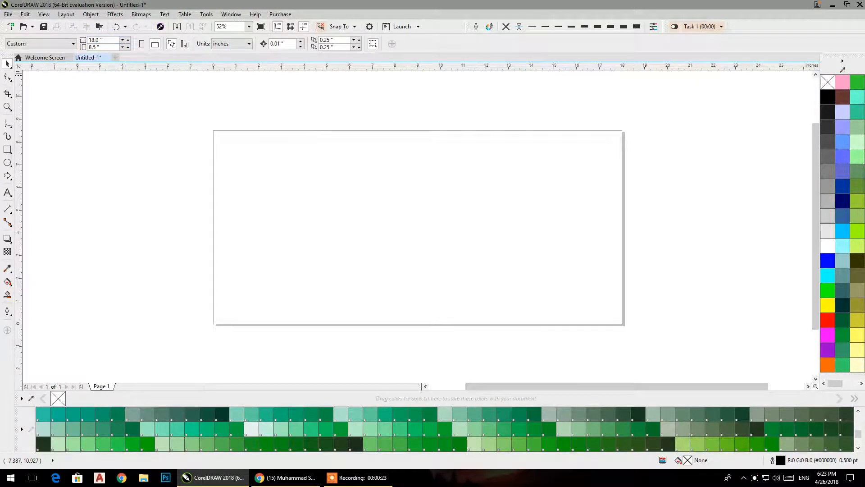
Create a rectangle that exactly covers the page
{"action": "left_click", "coordinate": [262, 162]}
{"action": "double_click", "coordinate": [7, 150]}
{"action": "left_click", "coordinate": [7, 65]}
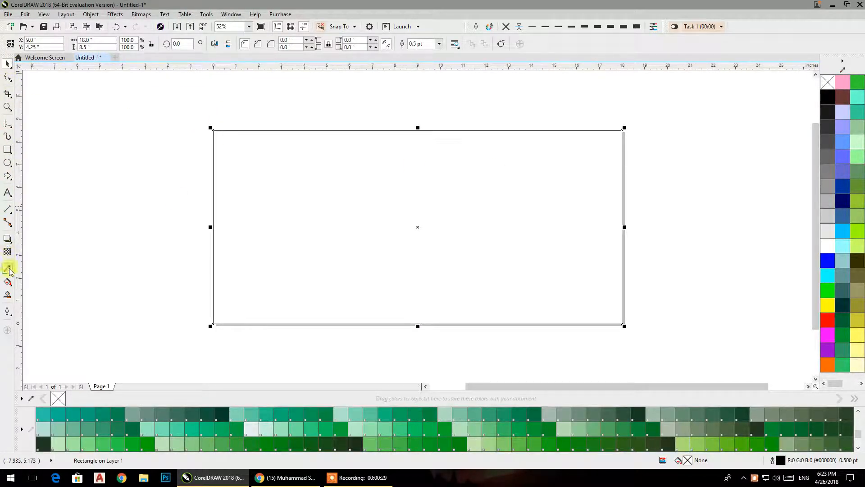
Apply an elliptical fountain fill to the page-sized rectangle
{"action": "left_click", "coordinate": [8, 283]}
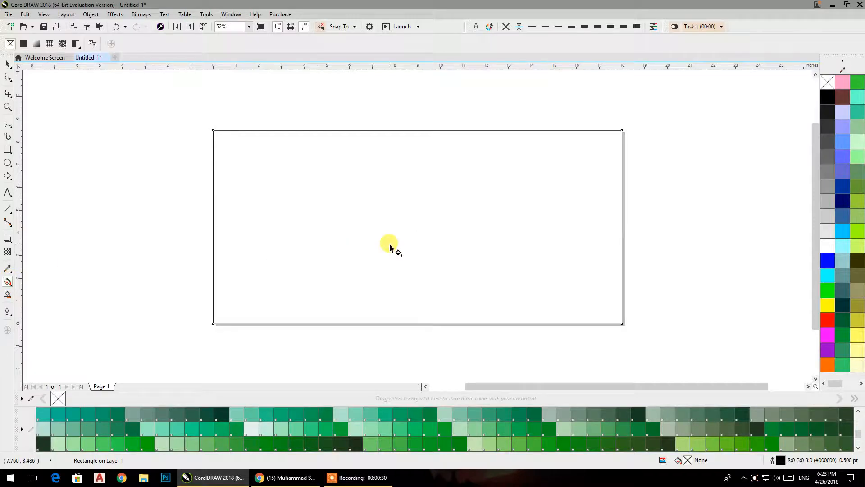
{"action": "left_click", "coordinate": [37, 43]}
{"action": "left_click", "coordinate": [133, 44]}
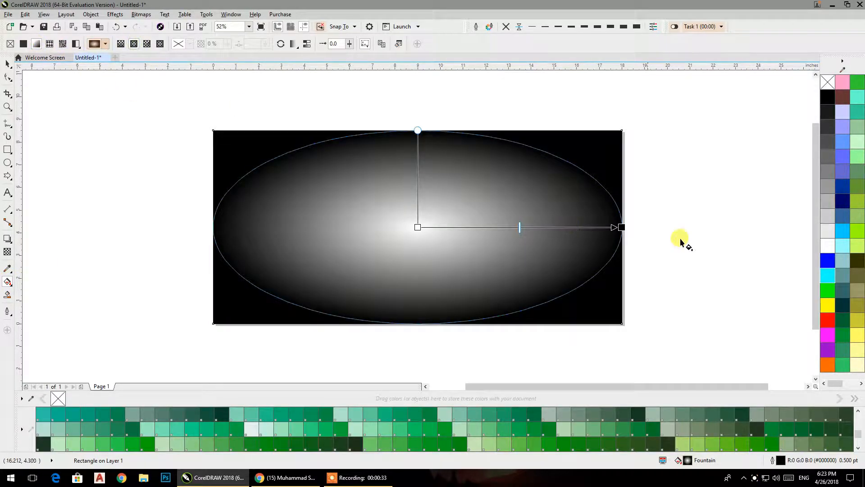
Recolour the centre of the rectangle's fountain fill cyan and stretch its ellipse vertically into roughly a circle
{"action": "left_click_drag", "start_coordinate": [414, 131], "coordinate": [418, 73]}
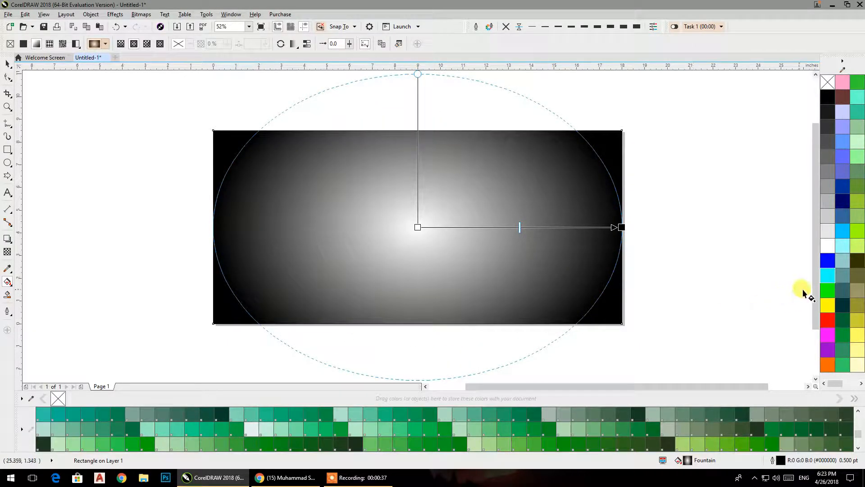
{"action": "left_click_drag", "start_coordinate": [827, 279], "coordinate": [418, 228]}
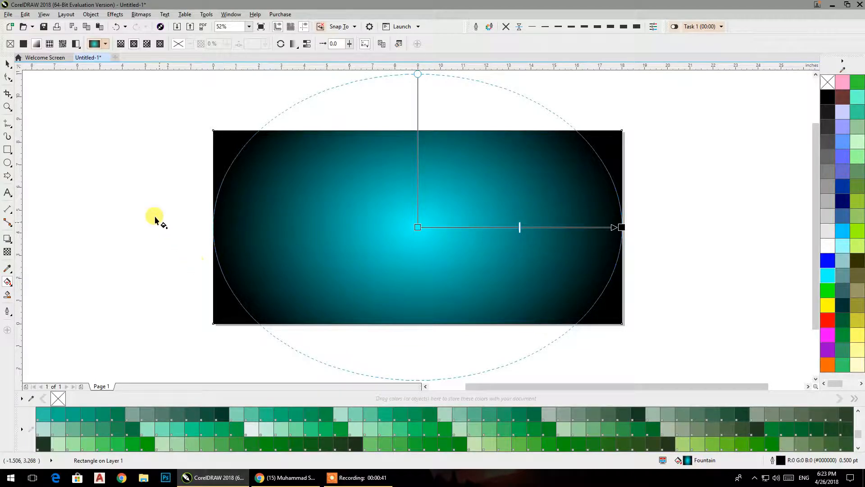
{"action": "scroll", "coordinate": [409, 253], "scroll_direction": "down", "scroll_amount": 2}
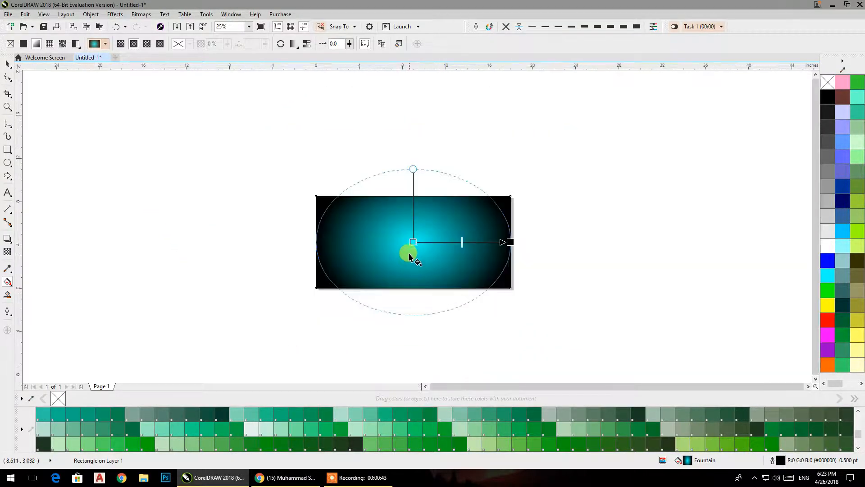
{"action": "left_click_drag", "start_coordinate": [413, 169], "coordinate": [414, 151]}
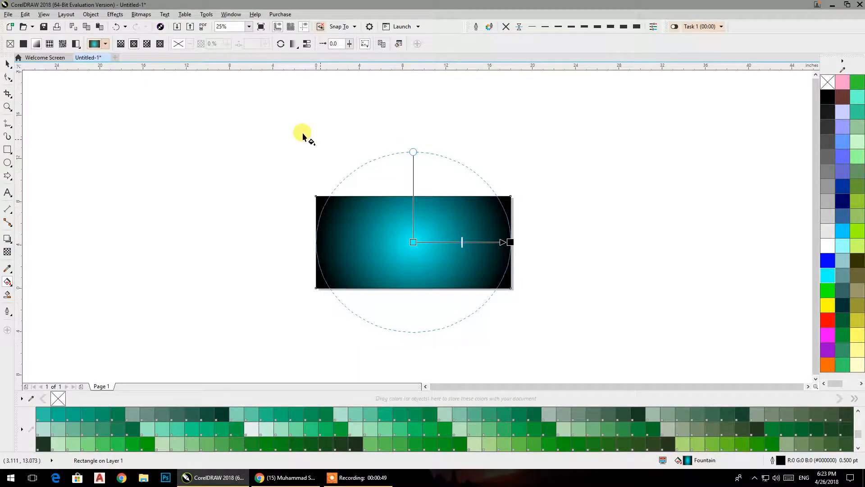
{"action": "left_click", "coordinate": [7, 65]}
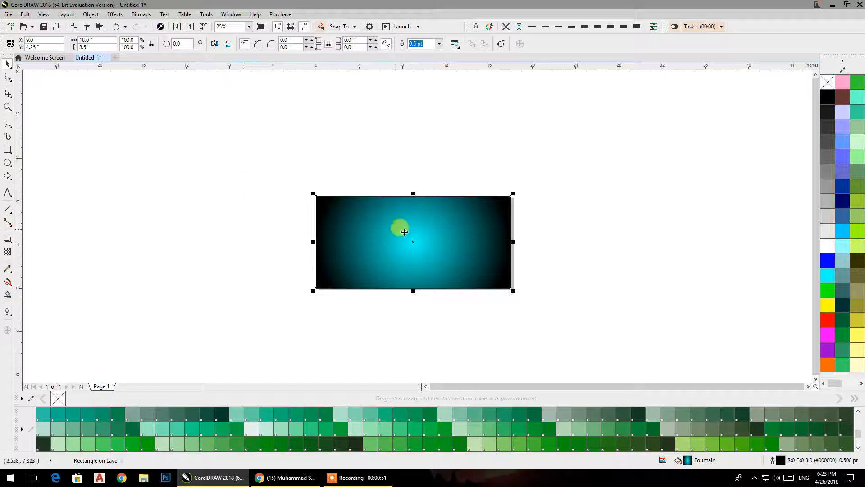
Add artistic text beside the page reading "msb" with "grafix" on a second line
{"action": "scroll", "coordinate": [420, 235], "scroll_direction": "up", "scroll_amount": 1}
{"action": "left_click", "coordinate": [155, 212]}
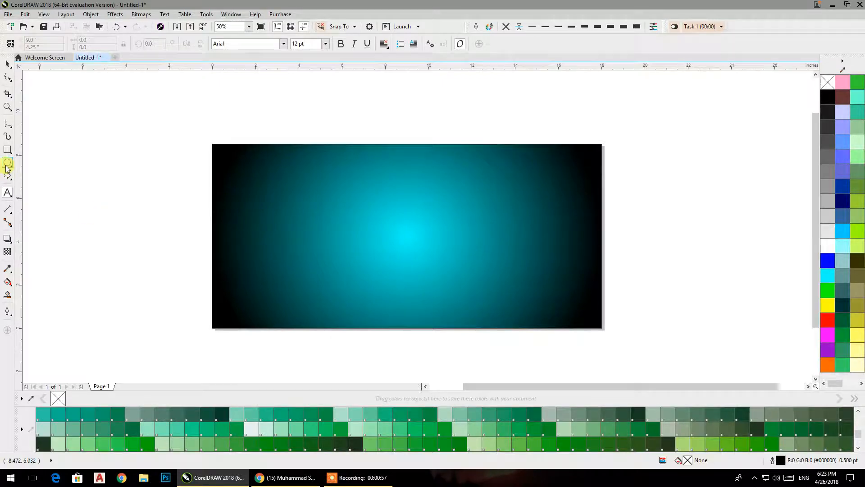
{"action": "left_click", "coordinate": [164, 212]}
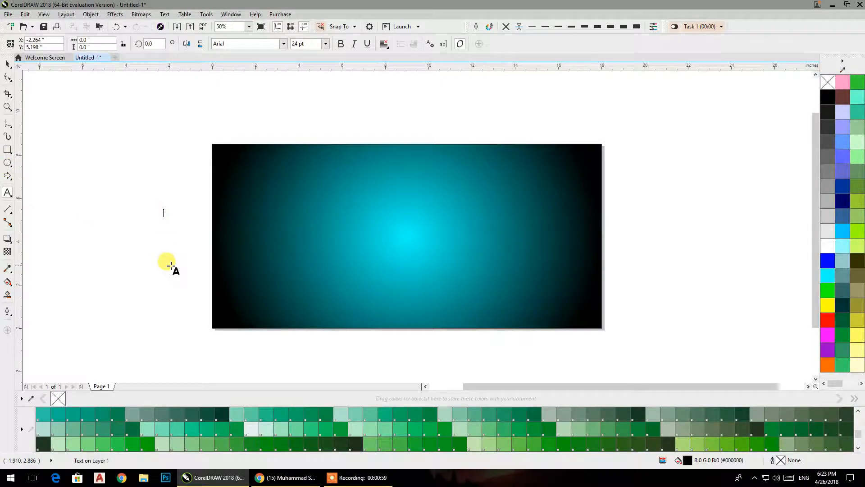
{"action": "type", "text": "msb"}
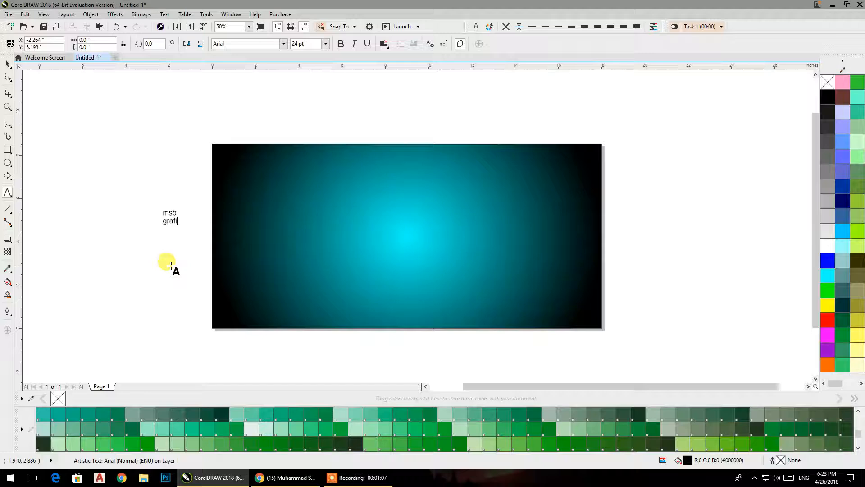
Change the two-line text to UPPERCASE and break it apart into separate text lines
{"action": "left_click", "coordinate": [7, 63]}
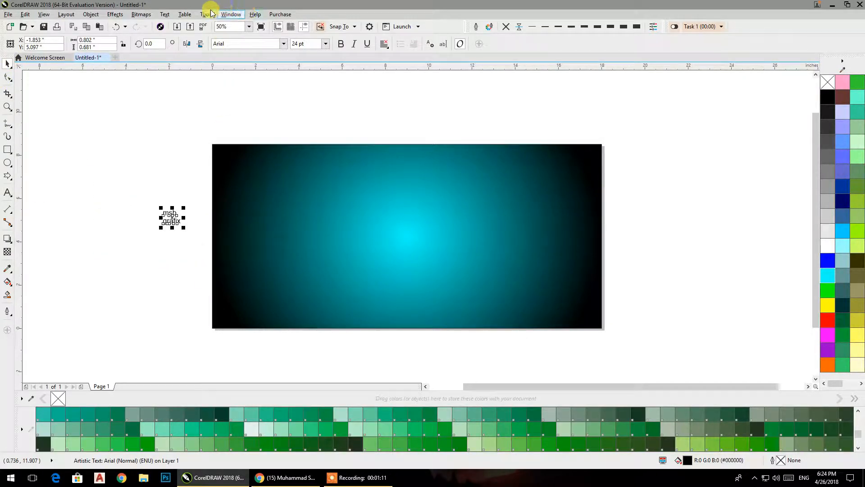
{"action": "left_click", "coordinate": [165, 14]}
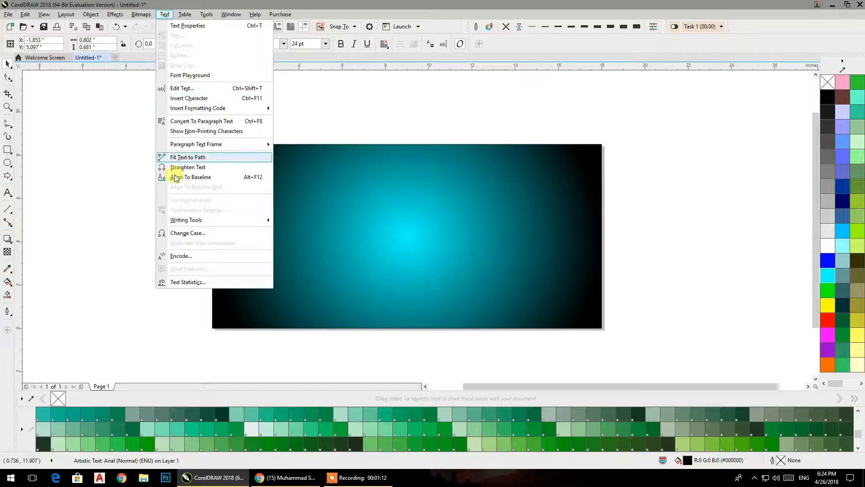
{"action": "left_click", "coordinate": [185, 233]}
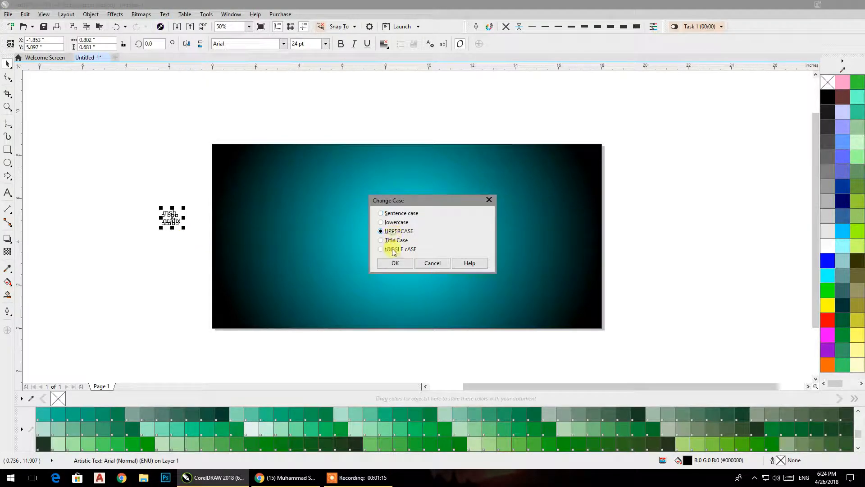
{"action": "left_click", "coordinate": [393, 261]}
{"action": "left_click", "coordinate": [182, 221]}
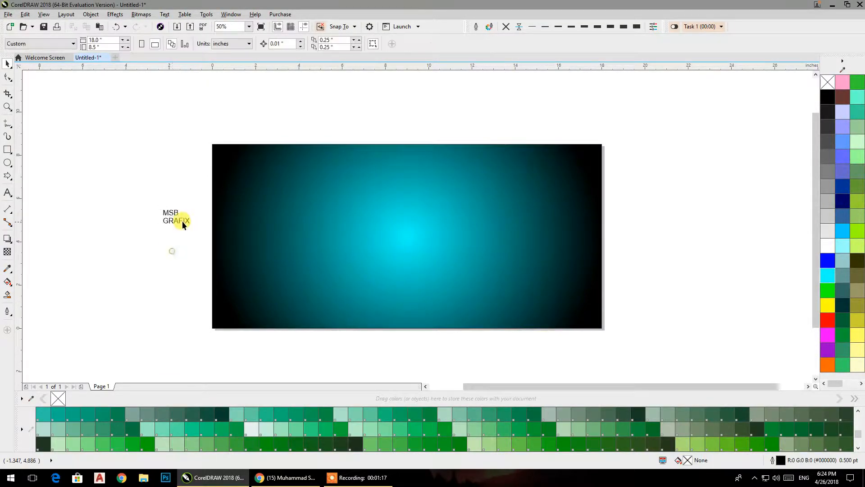
{"action": "key", "text": "ctrl+k"}
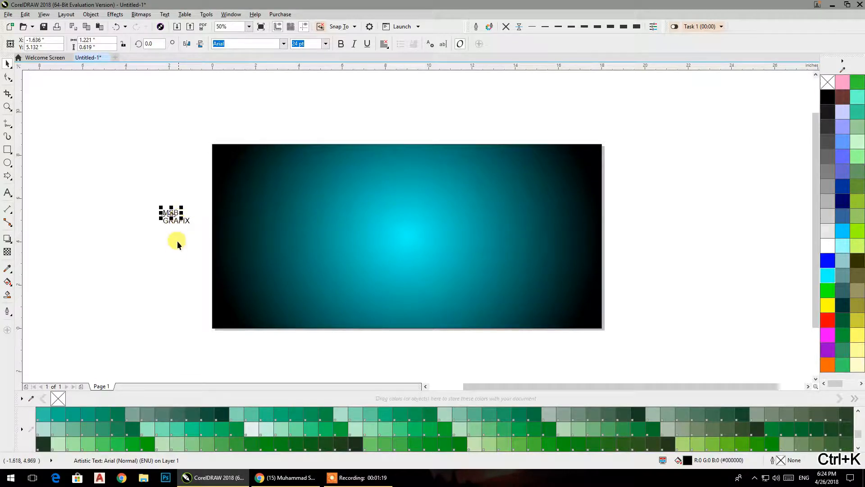
Enlarge the MSB text to about 6.8 inches wide and centre it on the page
{"action": "left_click", "coordinate": [175, 213]}
{"action": "left_click_drag", "start_coordinate": [179, 219], "coordinate": [242, 299]}
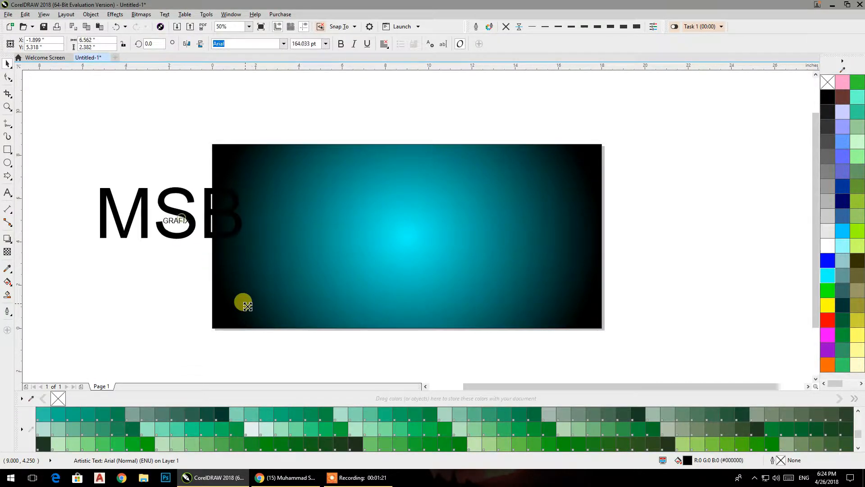
{"action": "key", "text": "p"}
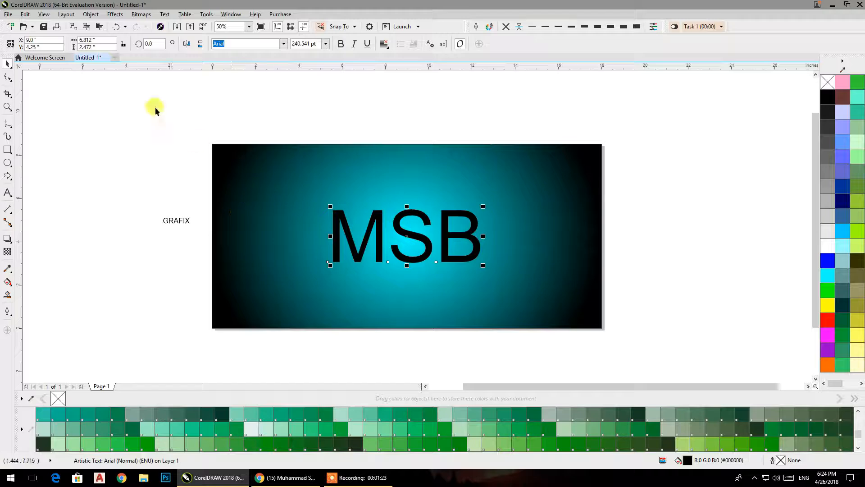
Set the MSB text's font to Back to Black Demo and centre it on the page again
{"action": "left_click_drag", "start_coordinate": [292, 116], "coordinate": [340, 128]}
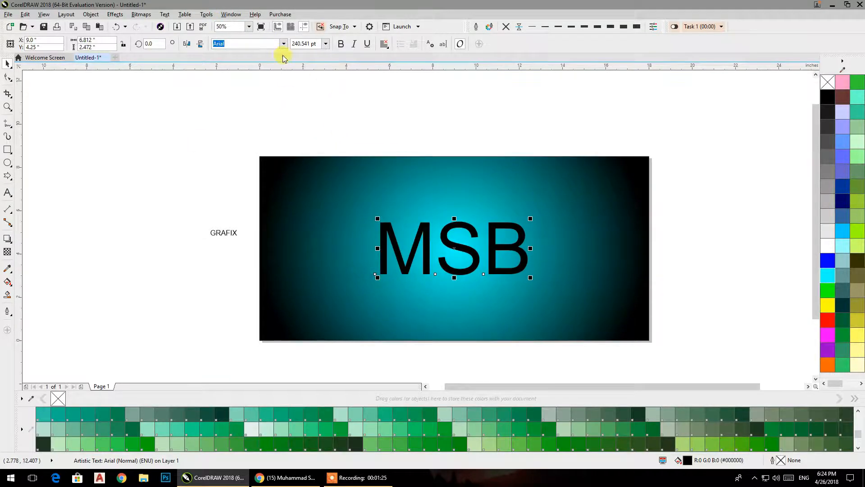
{"action": "left_click", "coordinate": [283, 44]}
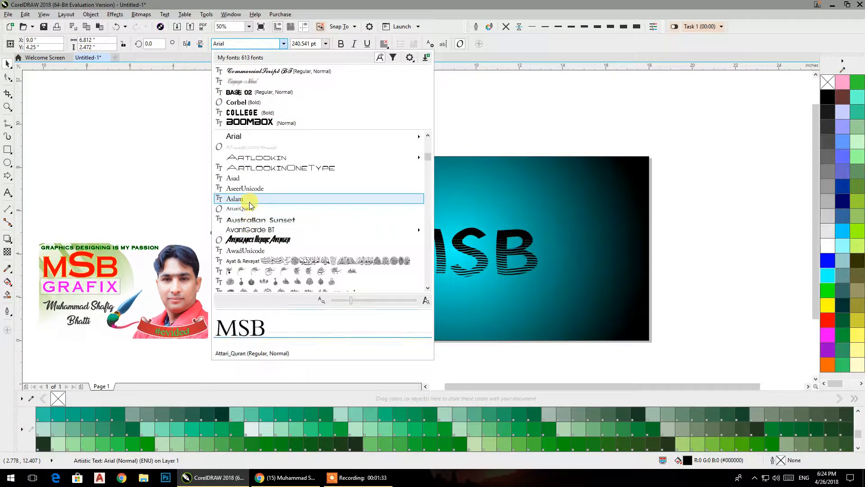
{"action": "scroll", "coordinate": [262, 188], "scroll_direction": "down", "scroll_amount": 3}
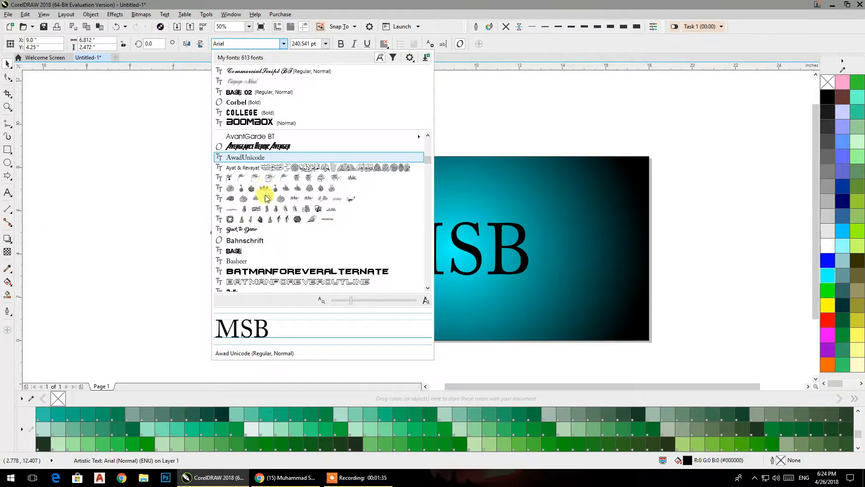
{"action": "scroll", "coordinate": [266, 198], "scroll_direction": "down", "scroll_amount": 1}
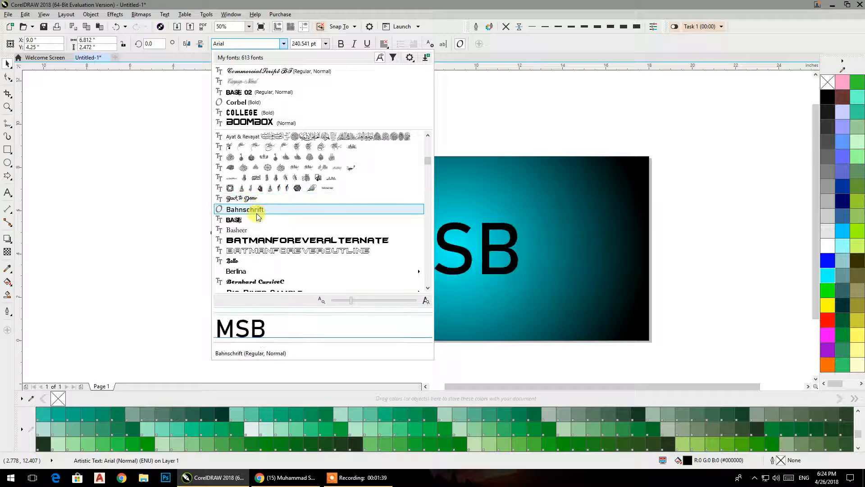
{"action": "left_click", "coordinate": [250, 199]}
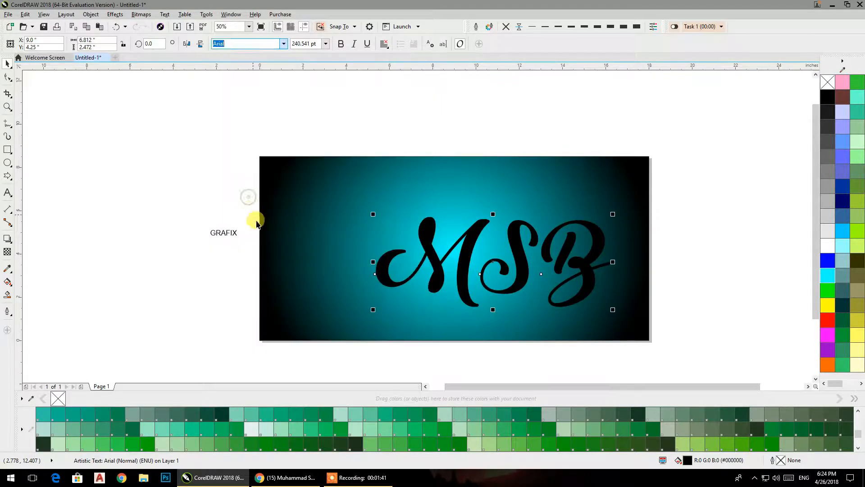
{"action": "left_click", "coordinate": [148, 206]}
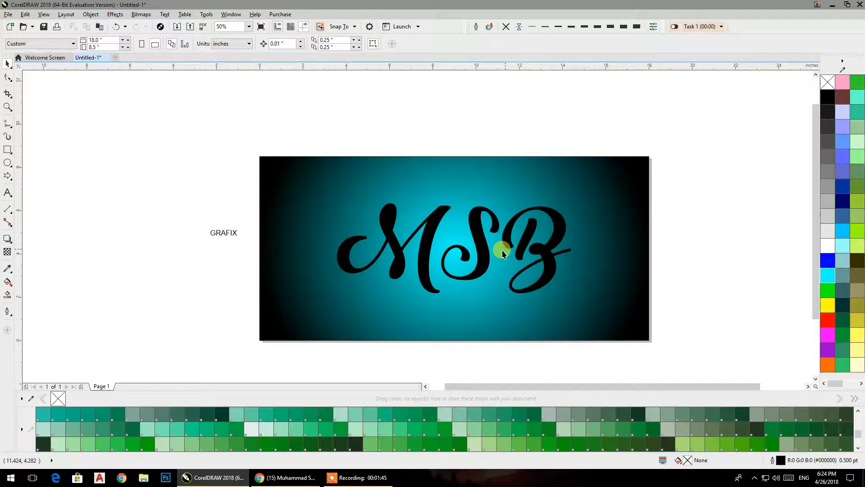
Tighten the spacing between the letters M, S and B so they meet, and centre the text on the page again
{"action": "left_click", "coordinate": [483, 253]}
{"action": "scroll", "coordinate": [488, 253], "scroll_direction": "up", "scroll_amount": 2}
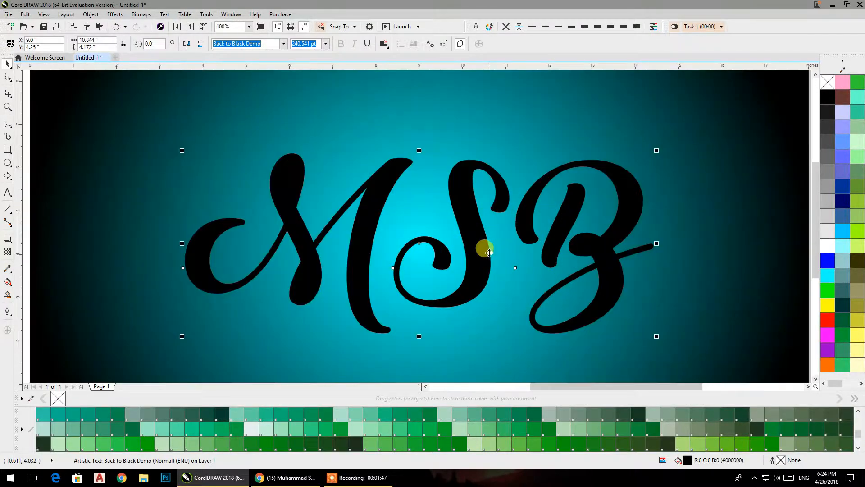
{"action": "left_click_drag", "start_coordinate": [483, 250], "coordinate": [470, 246]}
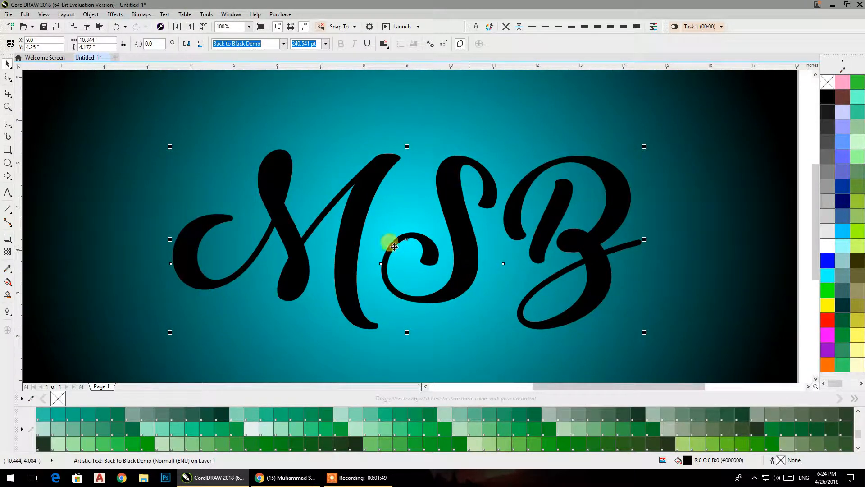
{"action": "left_click", "coordinate": [7, 80]}
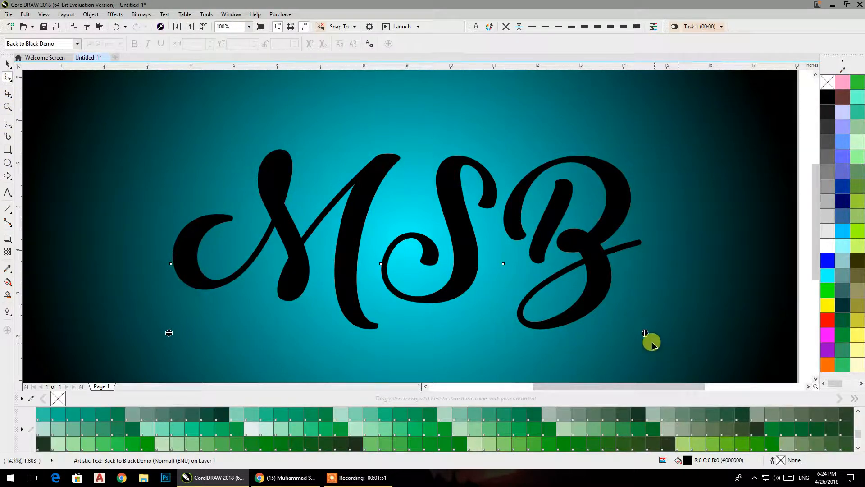
{"action": "left_click_drag", "start_coordinate": [645, 333], "coordinate": [628, 332]}
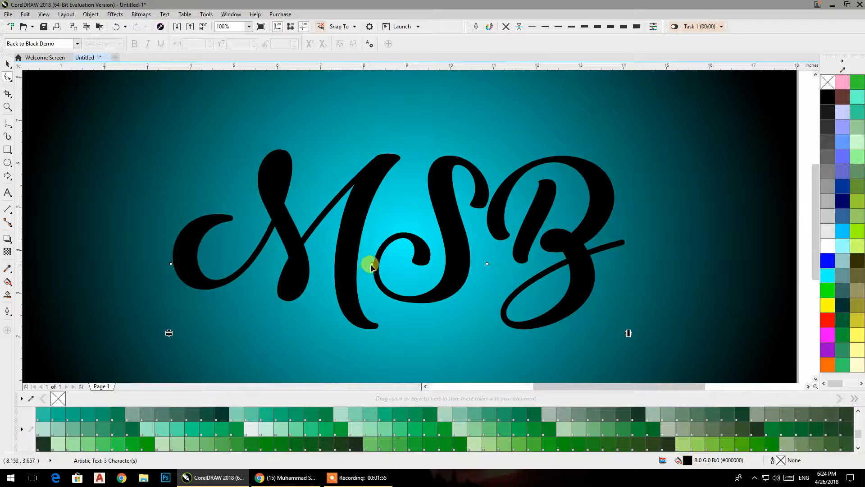
{"action": "left_click_drag", "start_coordinate": [372, 266], "coordinate": [359, 263]}
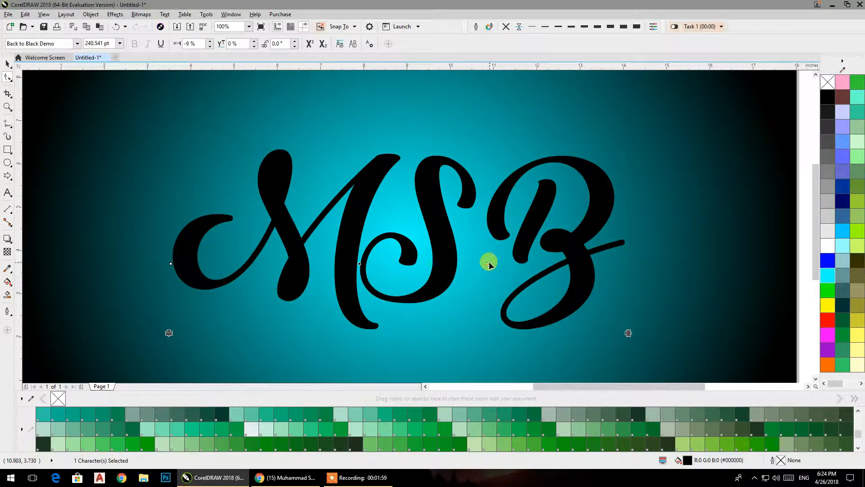
{"action": "left_click_drag", "start_coordinate": [488, 263], "coordinate": [474, 265]}
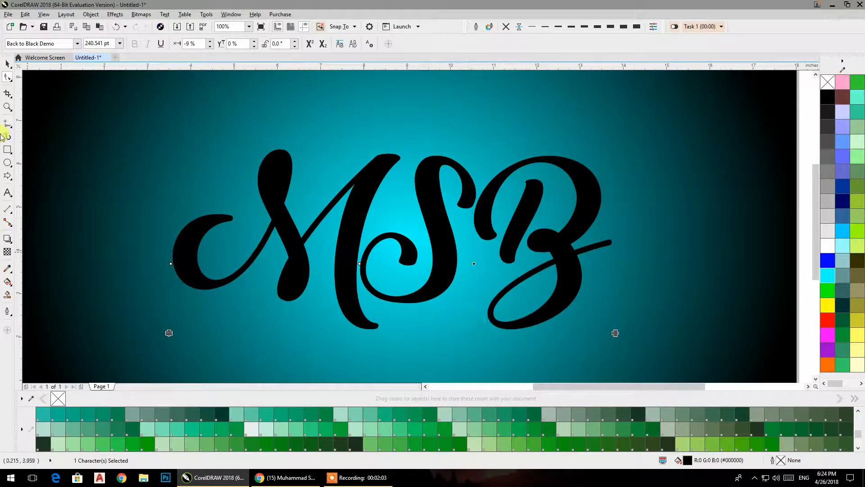
{"action": "left_click", "coordinate": [10, 66]}
{"action": "left_click", "coordinate": [444, 139]}
{"action": "scroll", "coordinate": [444, 139], "scroll_direction": "down", "scroll_amount": 2}
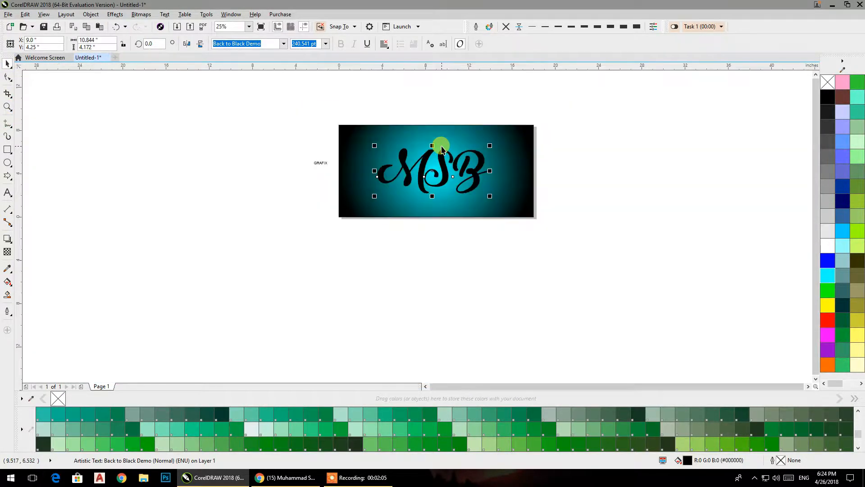
{"action": "scroll", "coordinate": [449, 152], "scroll_direction": "up", "scroll_amount": 1}
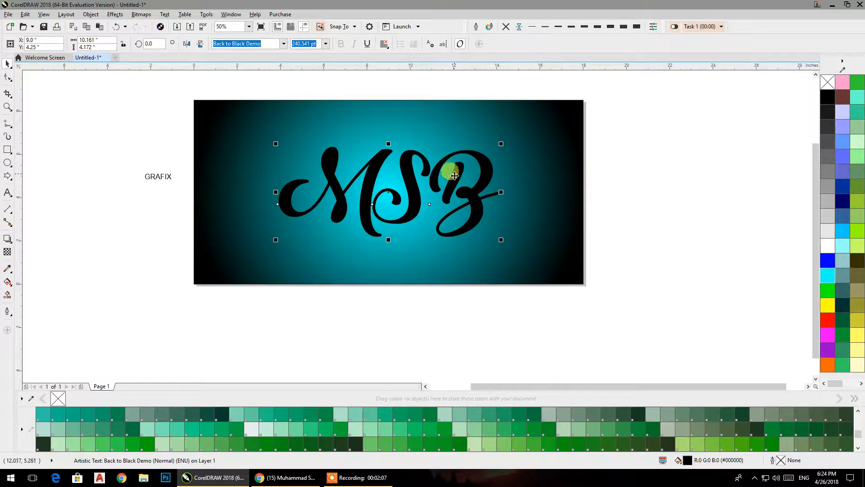
Convert the MSB text to curves and fill it with white
{"action": "left_click", "coordinate": [66, 14]}
{"action": "mouse_move", "coordinate": [90, 14]}
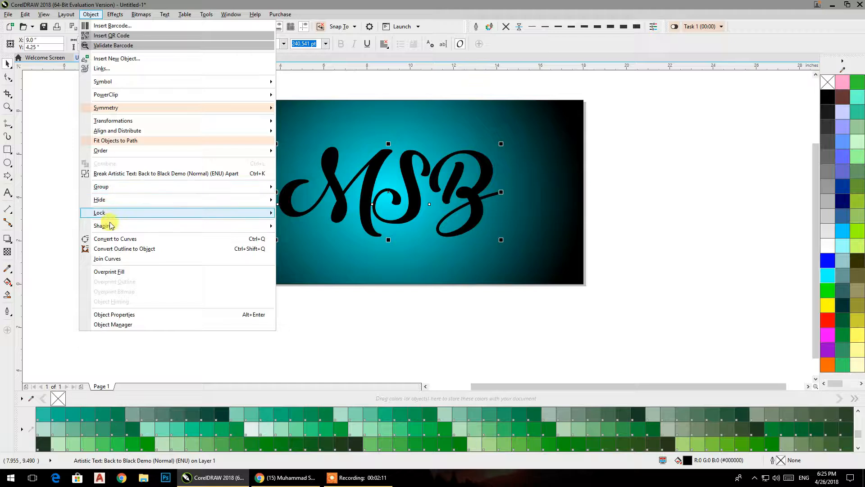
{"action": "left_click", "coordinate": [111, 243]}
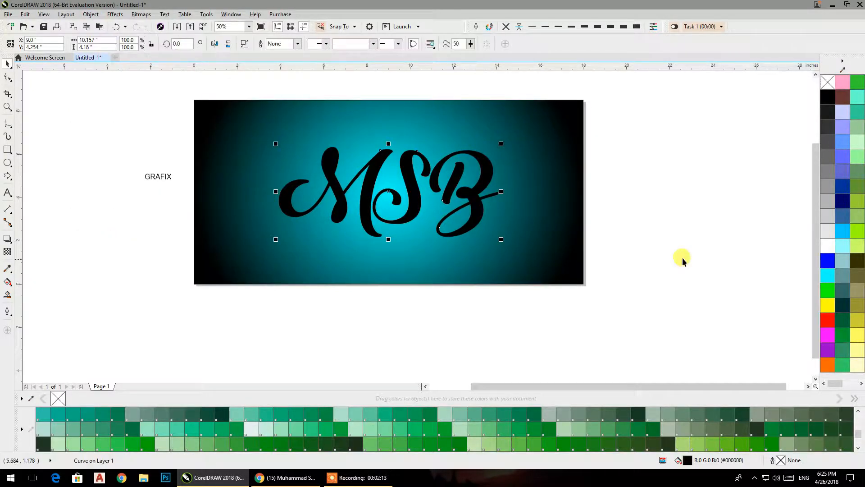
{"action": "left_click", "coordinate": [827, 260]}
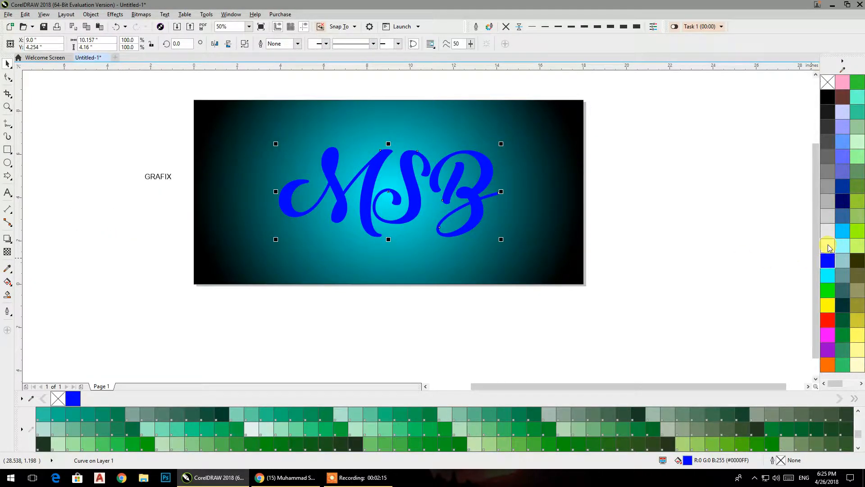
{"action": "left_click", "coordinate": [828, 247]}
Give the MSB curves a 10 pt black outline with round corners and round line caps
{"action": "left_click", "coordinate": [624, 27]}
{"action": "left_click", "coordinate": [636, 27]}
{"action": "left_click", "coordinate": [475, 28]}
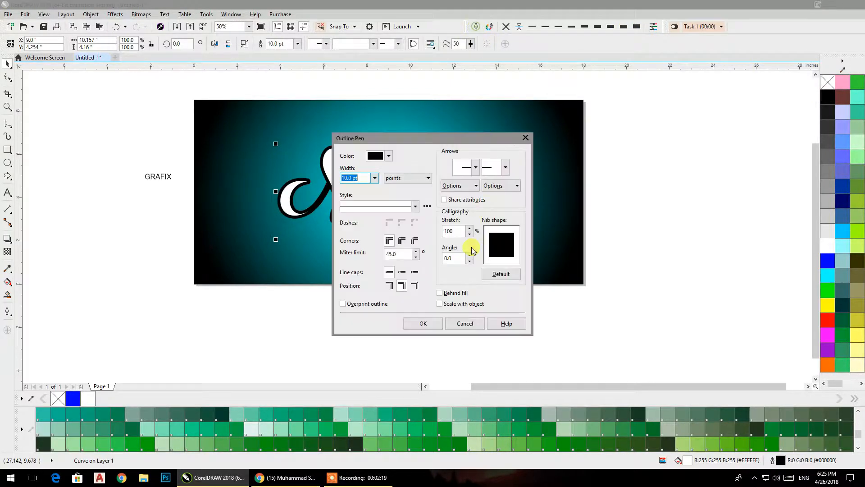
{"action": "left_click", "coordinate": [401, 272]}
{"action": "left_click", "coordinate": [401, 241]}
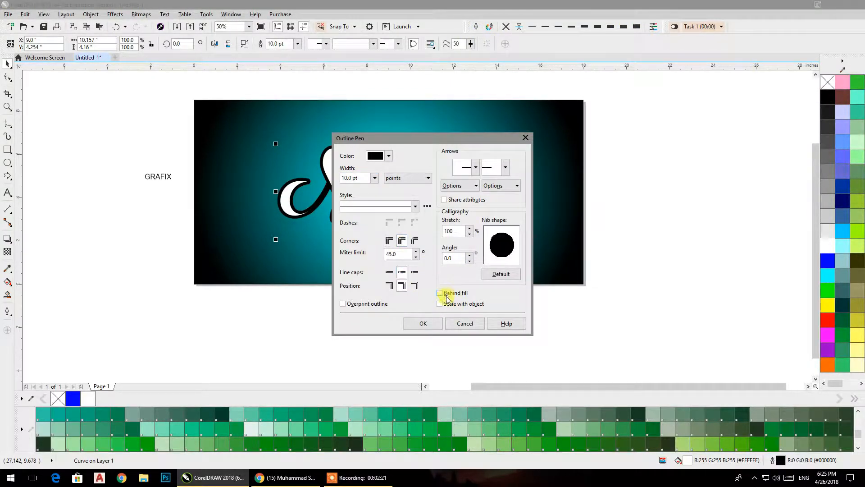
{"action": "left_click", "coordinate": [424, 323]}
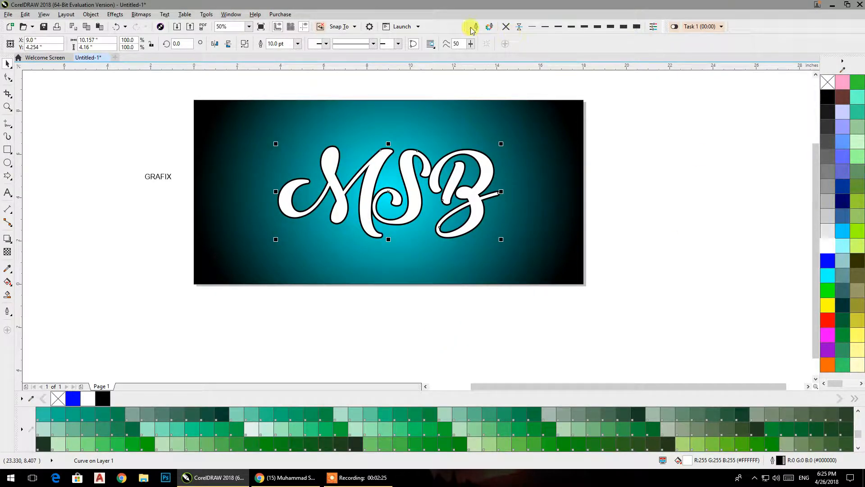
Set the MSB outline's width to 16 pt and convert the outline to a separate object
{"action": "left_click", "coordinate": [285, 42]}
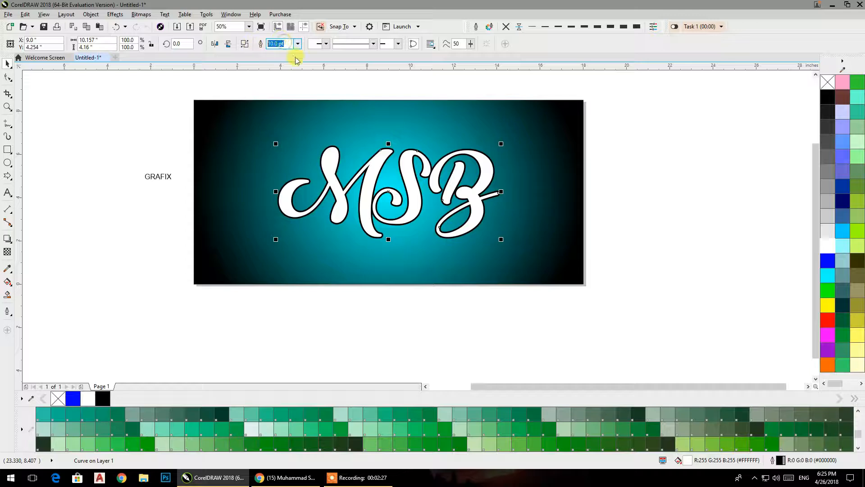
{"action": "type", "text": "16"}
{"action": "key", "text": "Return"}
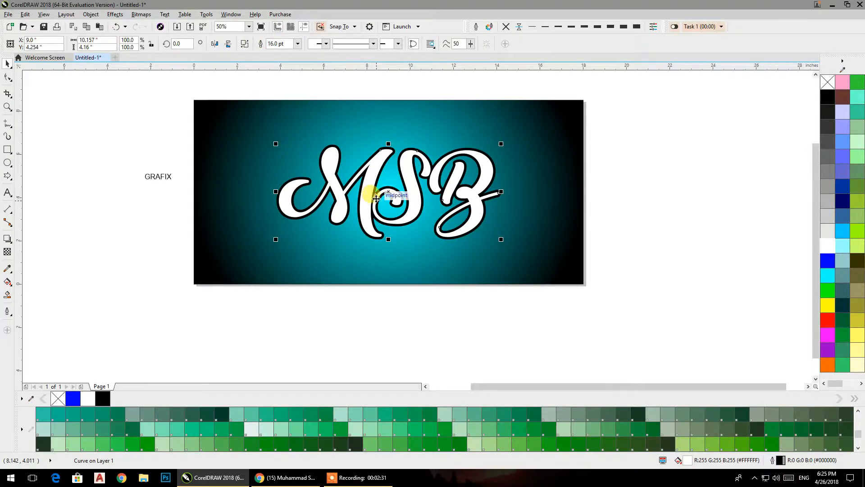
{"action": "scroll", "coordinate": [375, 198], "scroll_direction": "up", "scroll_amount": 2}
{"action": "scroll", "coordinate": [375, 199], "scroll_direction": "down", "scroll_amount": 1}
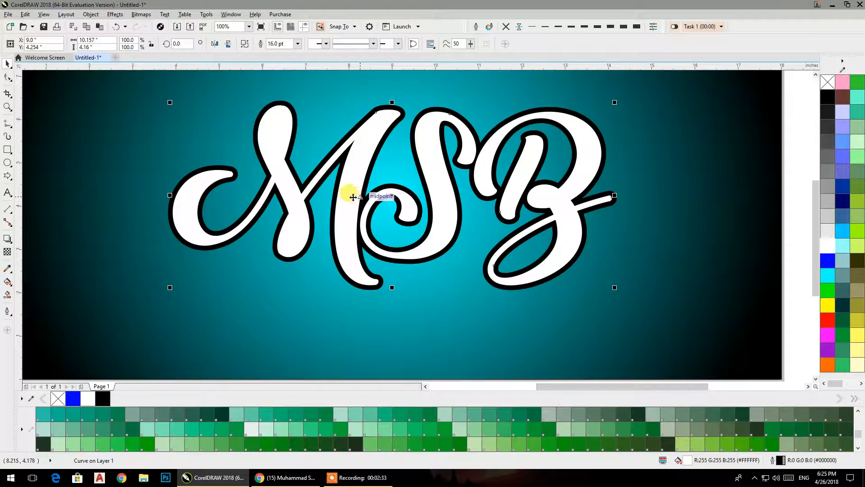
{"action": "scroll", "coordinate": [328, 159], "scroll_direction": "down", "scroll_amount": 1}
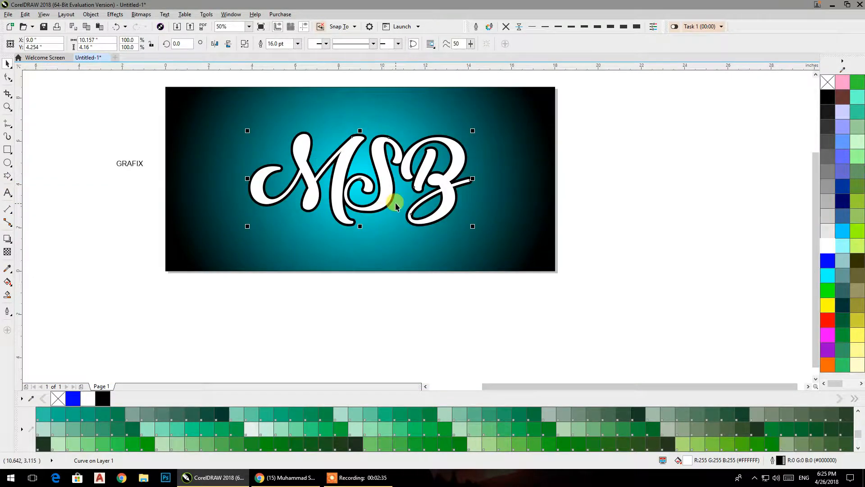
{"action": "scroll", "coordinate": [395, 202], "scroll_direction": "up", "scroll_amount": 1}
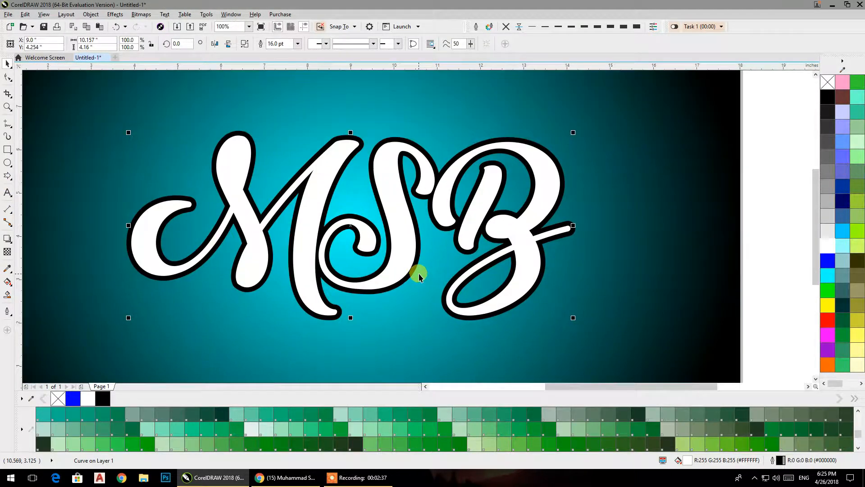
{"action": "left_click", "coordinate": [90, 15]}
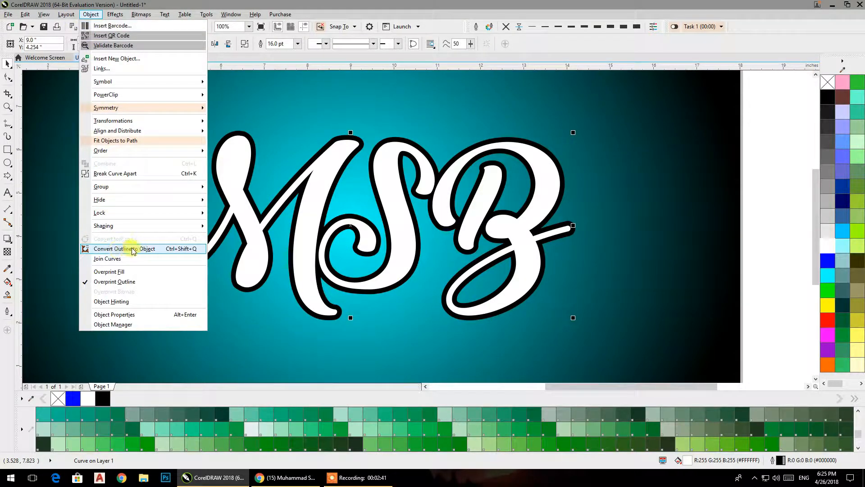
{"action": "left_click", "coordinate": [183, 253]}
Apply a vertical linear gradient to both the MSB letters and their outline object, with near-black at both ends
{"action": "left_click_drag", "start_coordinate": [771, 97], "coordinate": [96, 349]}
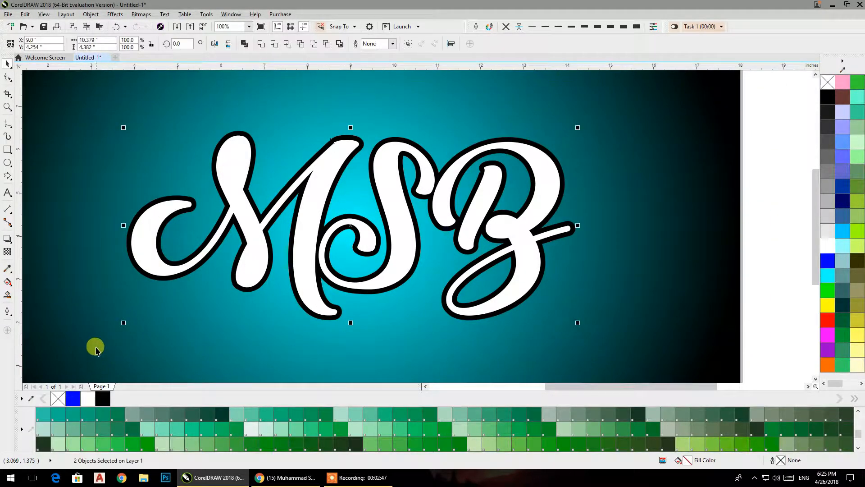
{"action": "left_click", "coordinate": [7, 283]}
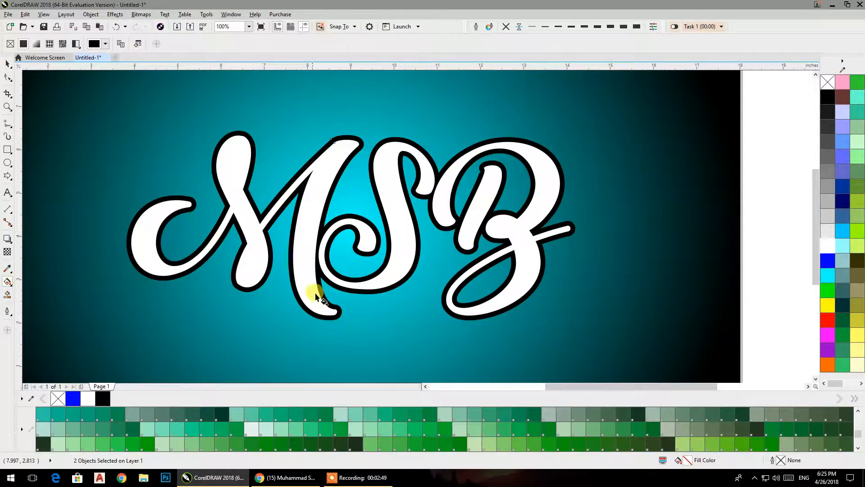
{"action": "left_click_drag", "start_coordinate": [320, 323], "coordinate": [328, 112]}
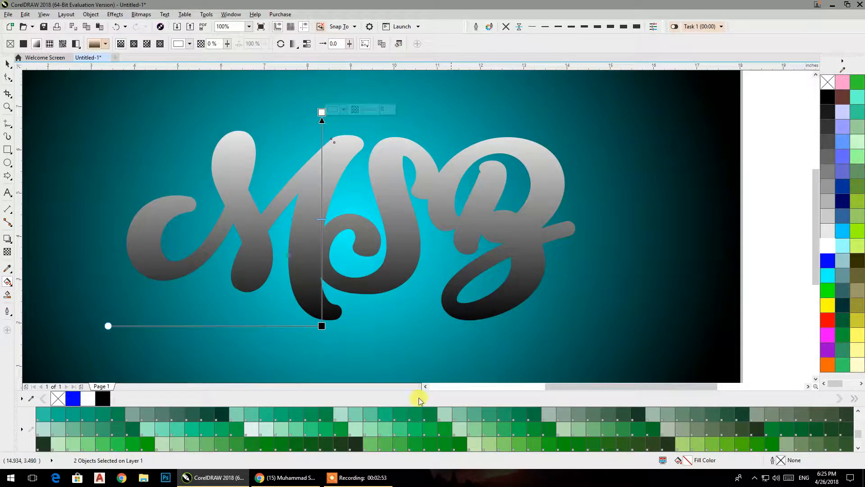
{"action": "scroll", "coordinate": [318, 439], "scroll_direction": "down", "scroll_amount": 3}
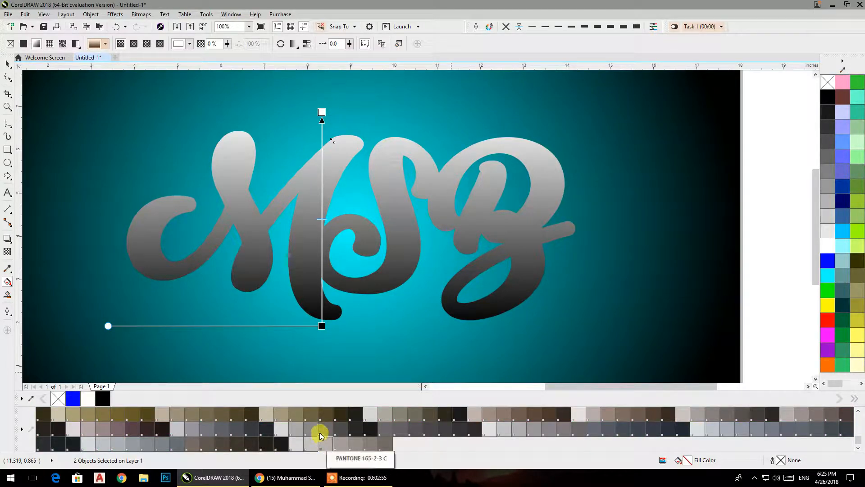
{"action": "left_click_drag", "start_coordinate": [364, 419], "coordinate": [323, 325]}
{"action": "left_click_drag", "start_coordinate": [353, 411], "coordinate": [320, 113]}
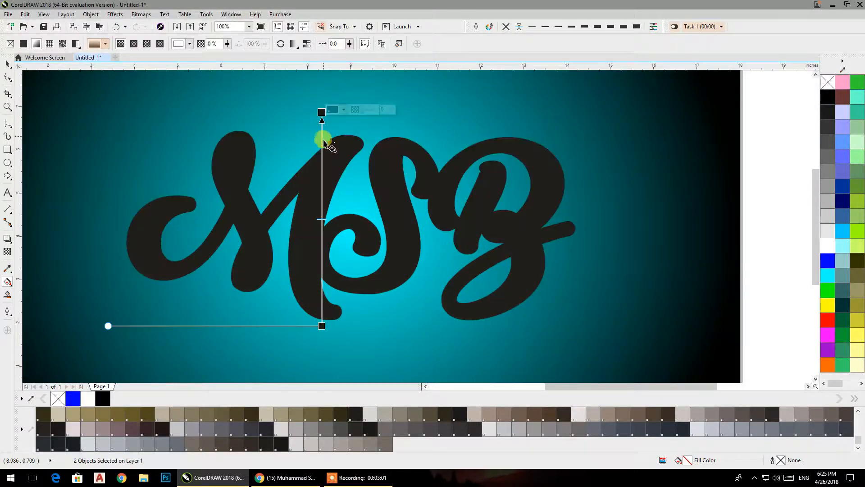
Add five intermediate colour stops along the MSB gradient, including one at 51% near its middle
{"action": "double_click", "coordinate": [320, 150]}
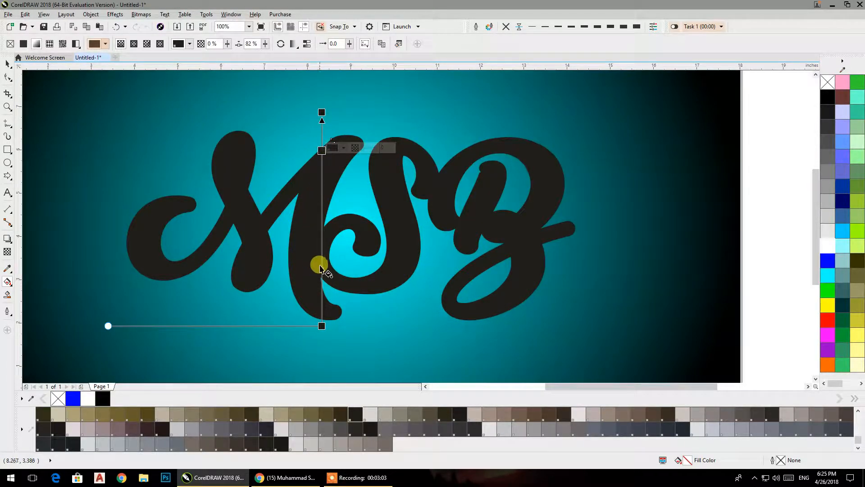
{"action": "double_click", "coordinate": [321, 283]}
{"action": "double_click", "coordinate": [321, 253]}
{"action": "double_click", "coordinate": [322, 177]}
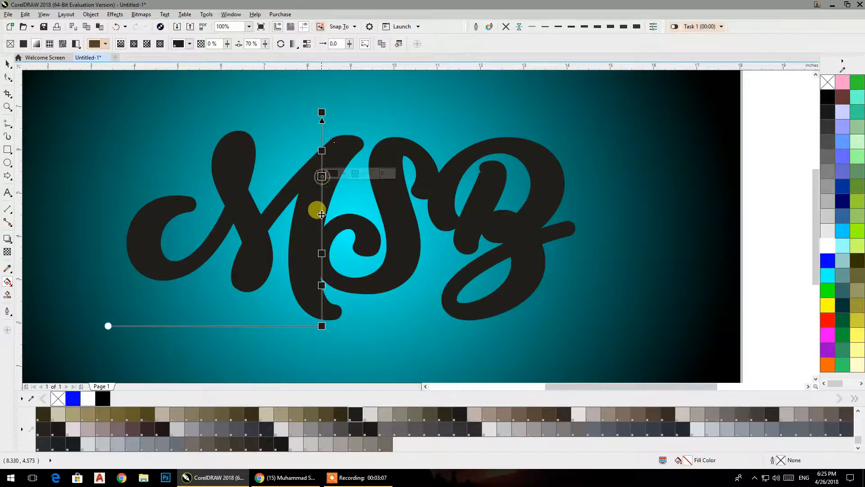
{"action": "double_click", "coordinate": [321, 217]}
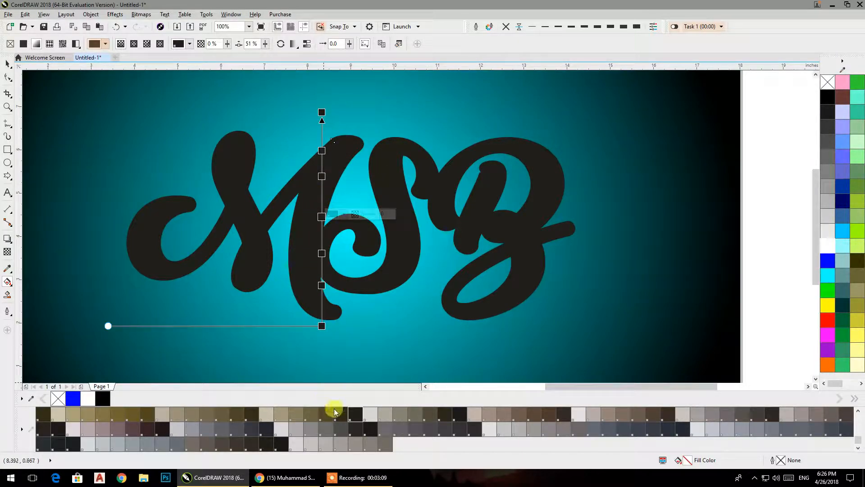
Colour the gradient's two outermost intermediate stops grey and its middle stop white
{"action": "left_click", "coordinate": [361, 414]}
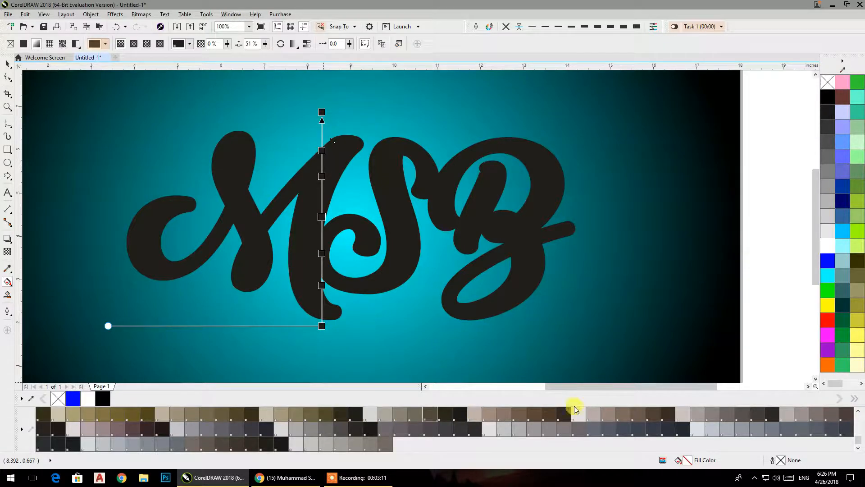
{"action": "left_click_drag", "start_coordinate": [313, 423], "coordinate": [322, 285]}
{"action": "left_click_drag", "start_coordinate": [309, 428], "coordinate": [322, 151]}
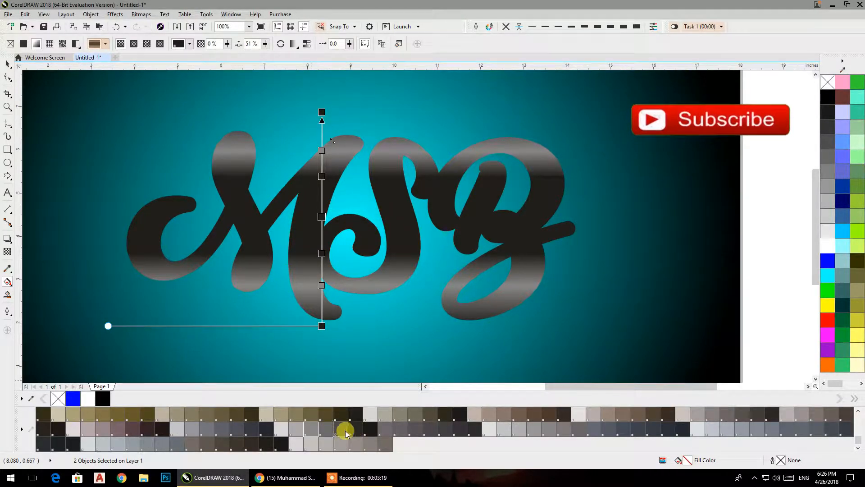
{"action": "left_click_drag", "start_coordinate": [828, 246], "coordinate": [324, 220]}
{"action": "left_click_drag", "start_coordinate": [322, 214], "coordinate": [322, 216]}
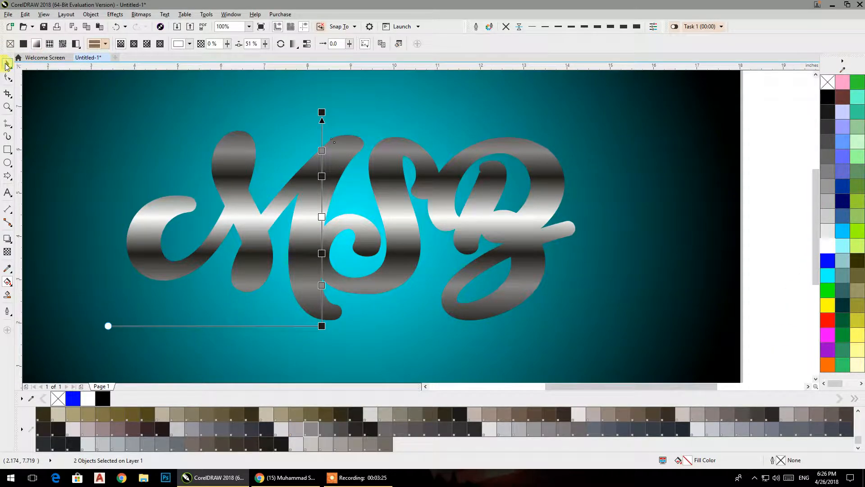
Shorten the gradient at both ends to fit the letters' height and move the upper dark intermediate stop to 67%
{"action": "left_click_drag", "start_coordinate": [322, 112], "coordinate": [321, 130]}
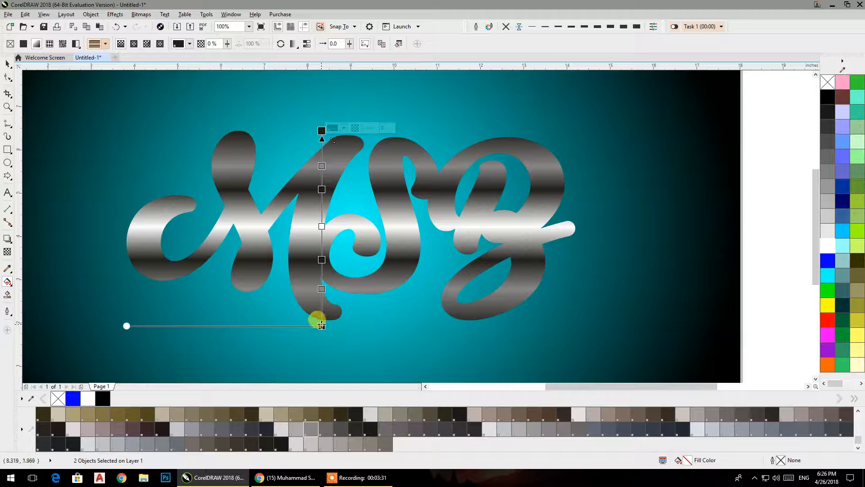
{"action": "left_click_drag", "start_coordinate": [321, 326], "coordinate": [323, 314]}
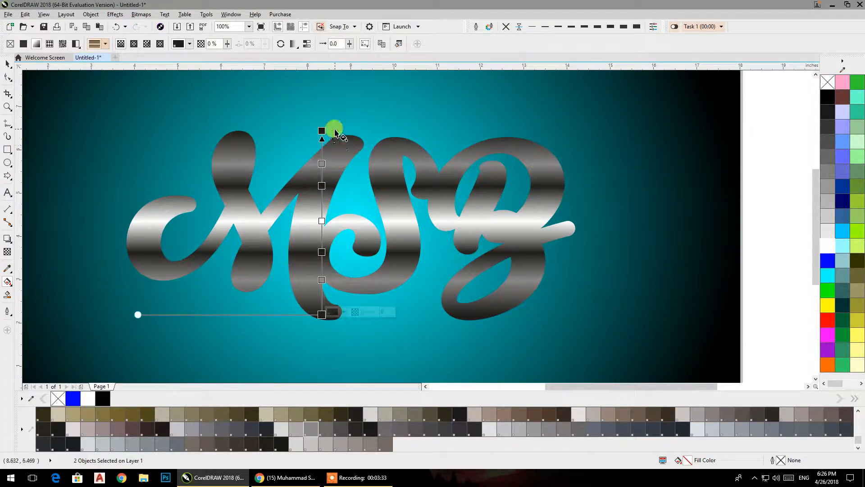
{"action": "left_click", "coordinate": [321, 191]}
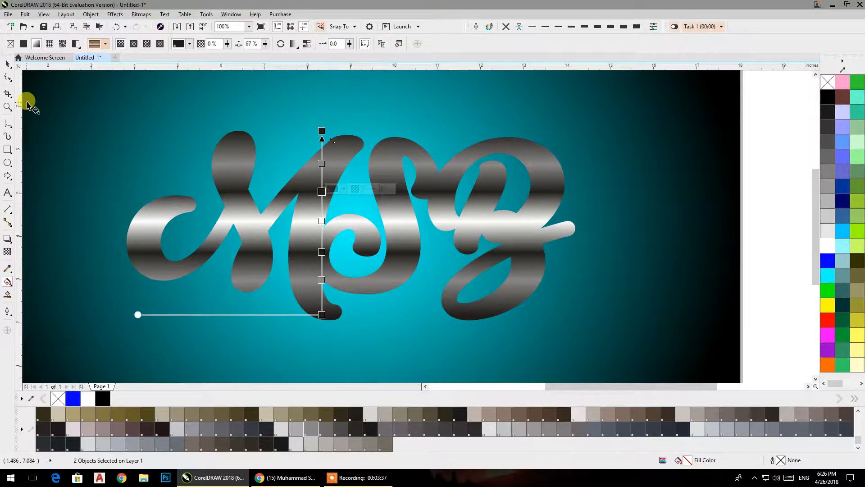
{"action": "left_click", "coordinate": [7, 66]}
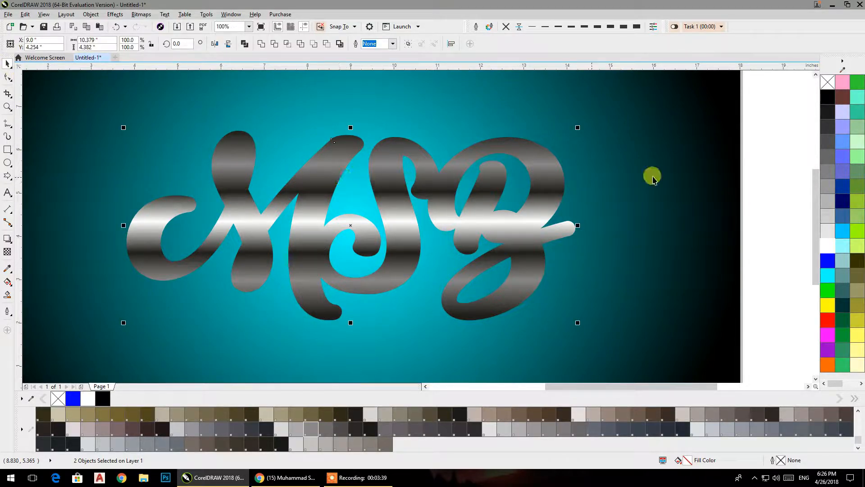
Turn the inner MSB letters' gradient horizontal so that it spans their full width from left to right
{"action": "left_click", "coordinate": [771, 176]}
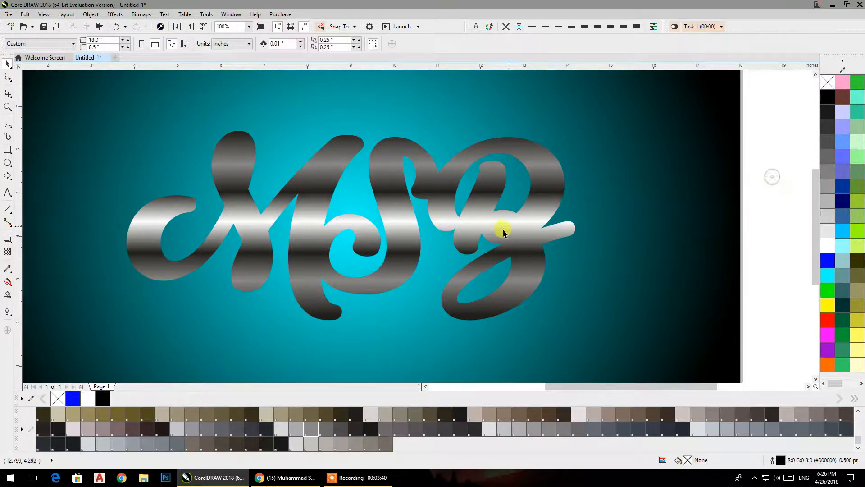
{"action": "left_click", "coordinate": [540, 209]}
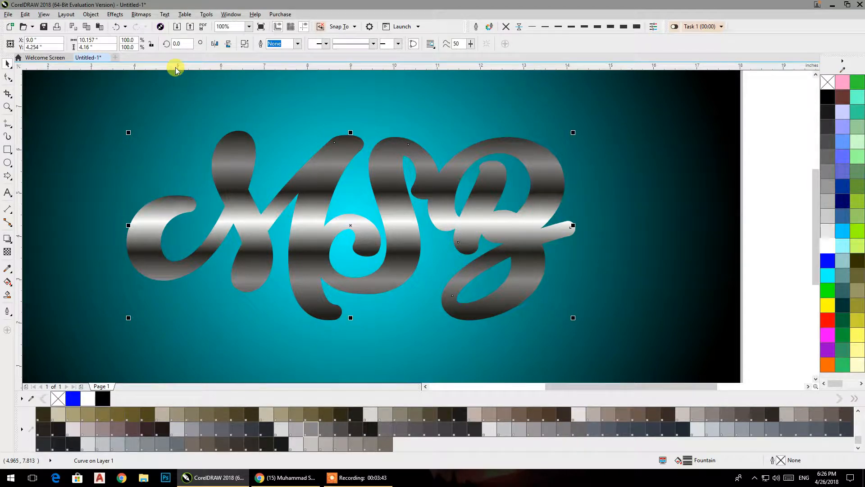
{"action": "left_click", "coordinate": [6, 284]}
{"action": "left_click_drag", "start_coordinate": [132, 212], "coordinate": [578, 212]}
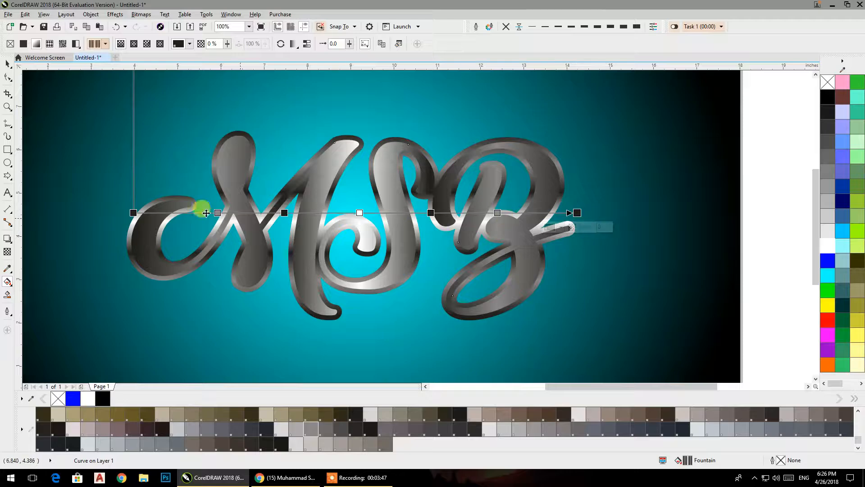
{"action": "left_click", "coordinate": [6, 64]}
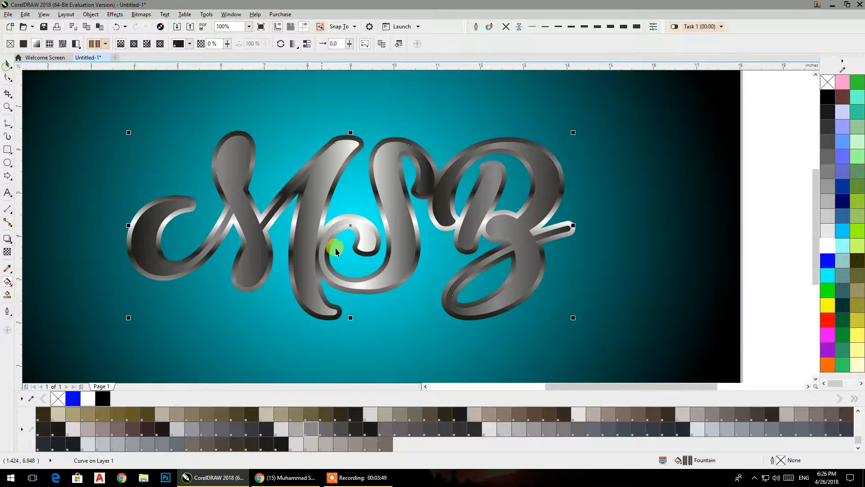
{"action": "scroll", "coordinate": [342, 254], "scroll_direction": "down", "scroll_amount": 2}
{"action": "left_click", "coordinate": [645, 218]}
Place a copy of the inner gradient MSB letters on the blank area to the right of the page
{"action": "scroll", "coordinate": [329, 254], "scroll_direction": "up", "scroll_amount": 2}
{"action": "scroll", "coordinate": [328, 257], "scroll_direction": "up", "scroll_amount": 2}
{"action": "scroll", "coordinate": [330, 258], "scroll_direction": "down", "scroll_amount": 2}
{"action": "scroll", "coordinate": [329, 256], "scroll_direction": "down", "scroll_amount": 2}
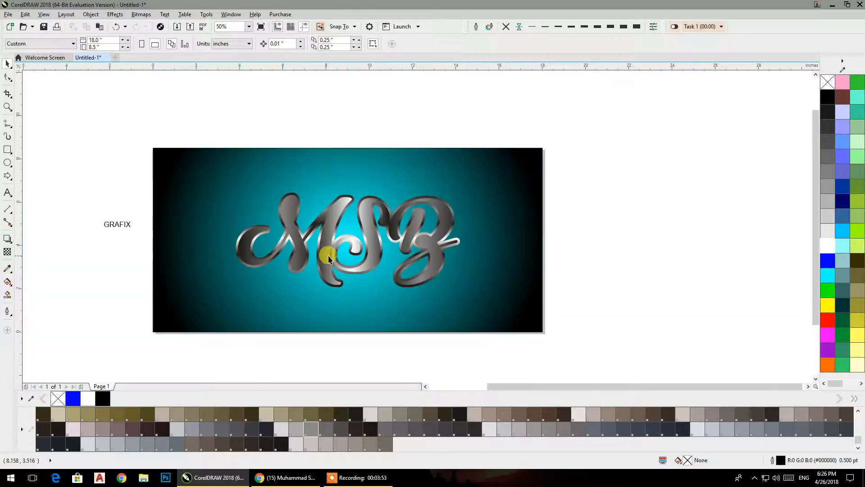
{"action": "left_click_drag", "start_coordinate": [329, 248], "coordinate": [730, 180]}
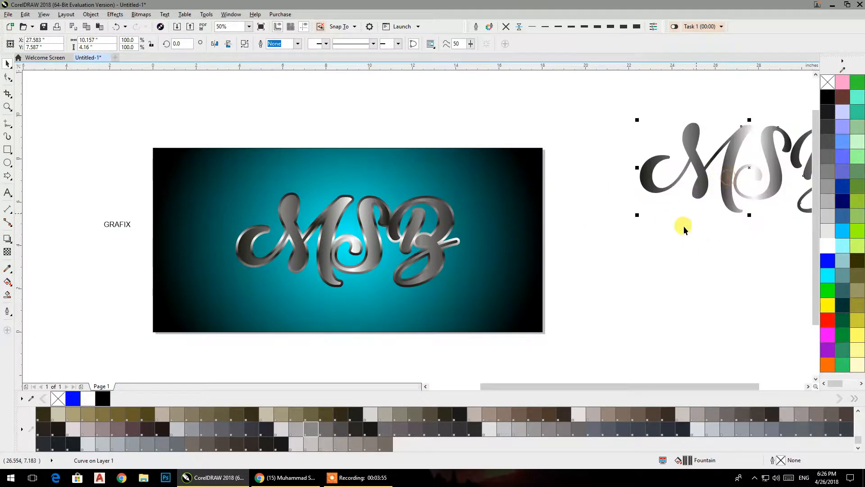
Give the inner MSB letters on the page a white fill and a white outline
{"action": "left_click", "coordinate": [348, 259]}
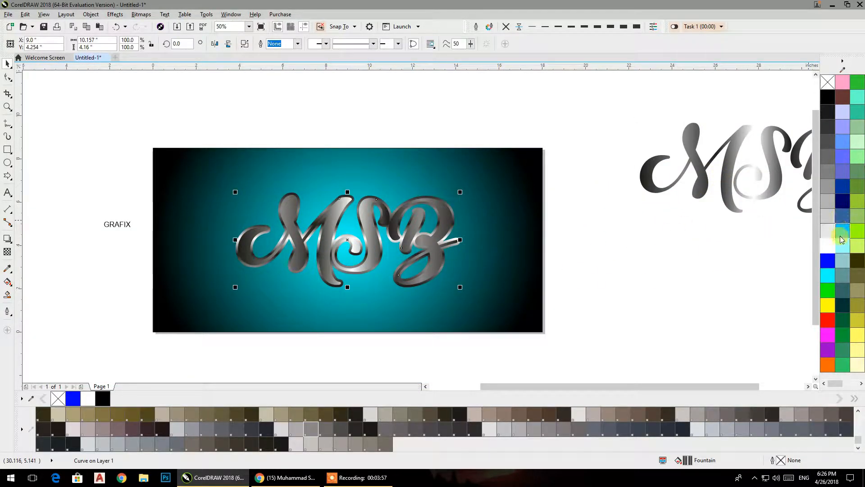
{"action": "left_click", "coordinate": [828, 246]}
{"action": "right_click", "coordinate": [828, 246]}
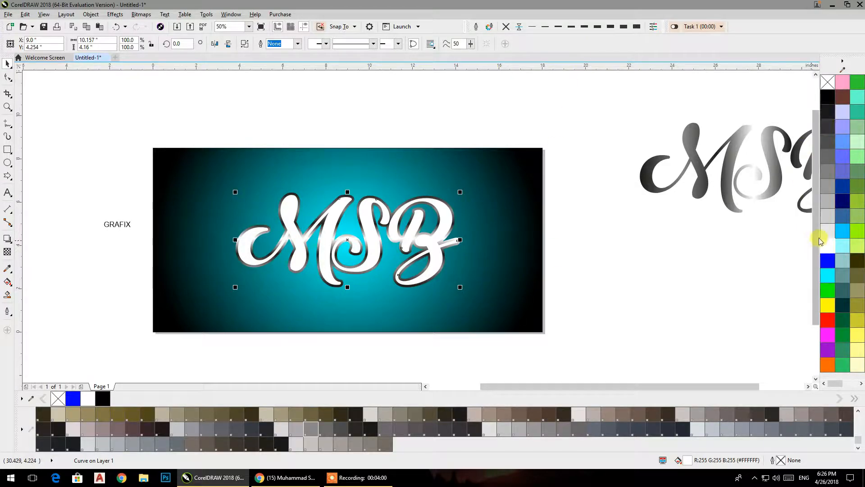
Apply a uniform transparency of 60 to the white inner MSB letters
{"action": "left_click", "coordinate": [8, 252]}
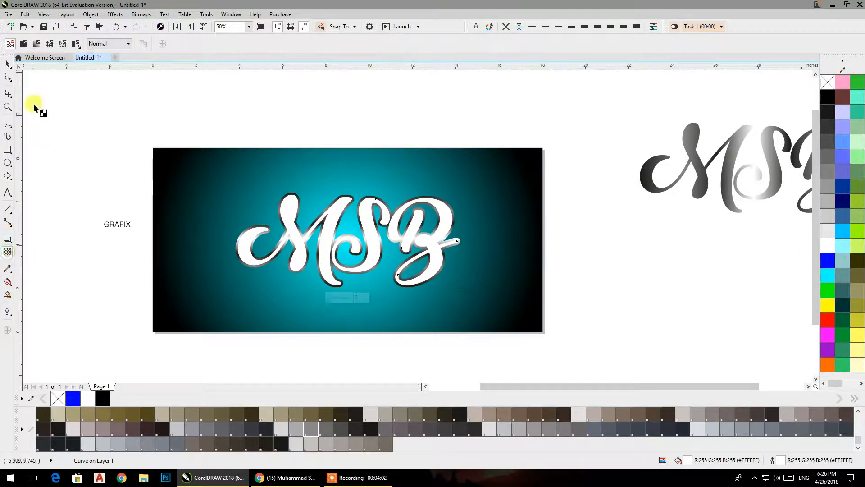
{"action": "left_click", "coordinate": [23, 43]}
{"action": "type", "text": "60"}
{"action": "key", "text": "Return"}
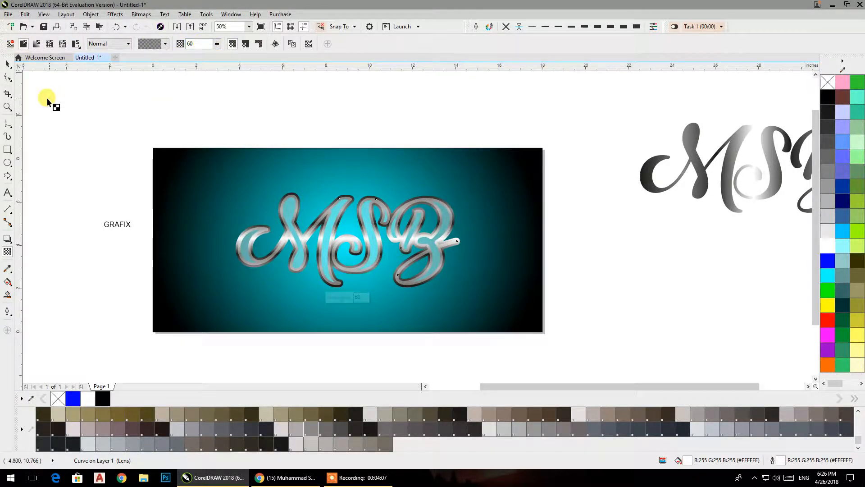
{"action": "left_click", "coordinate": [7, 63]}
Try a drop shadow on the translucent inner letters with feathering 6 and opacity 80
{"action": "scroll", "coordinate": [333, 260], "scroll_direction": "up", "scroll_amount": 2}
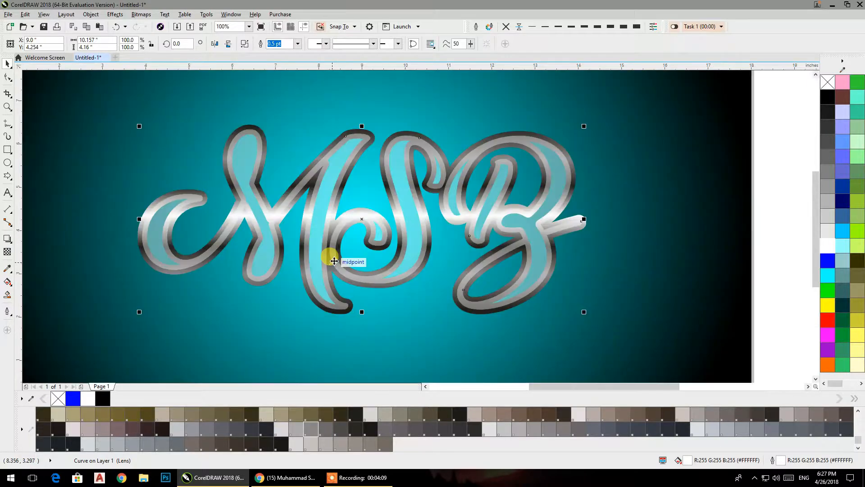
{"action": "left_click", "coordinate": [8, 239]}
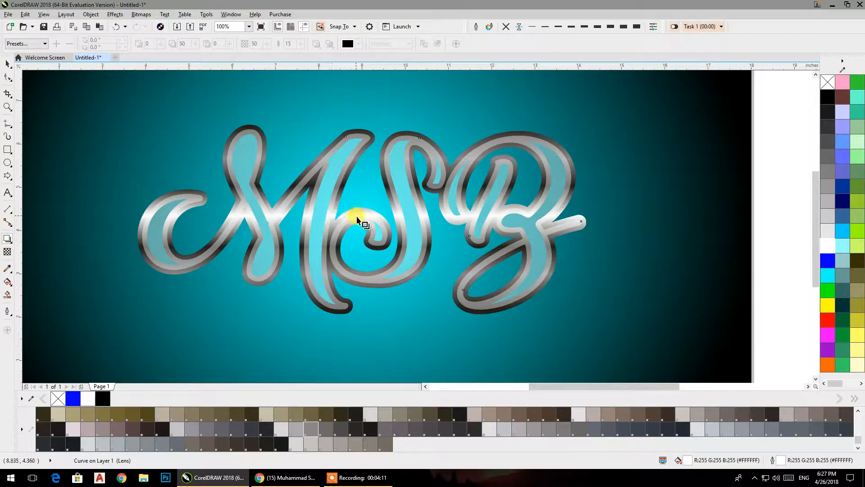
{"action": "left_click_drag", "start_coordinate": [358, 218], "coordinate": [581, 219]}
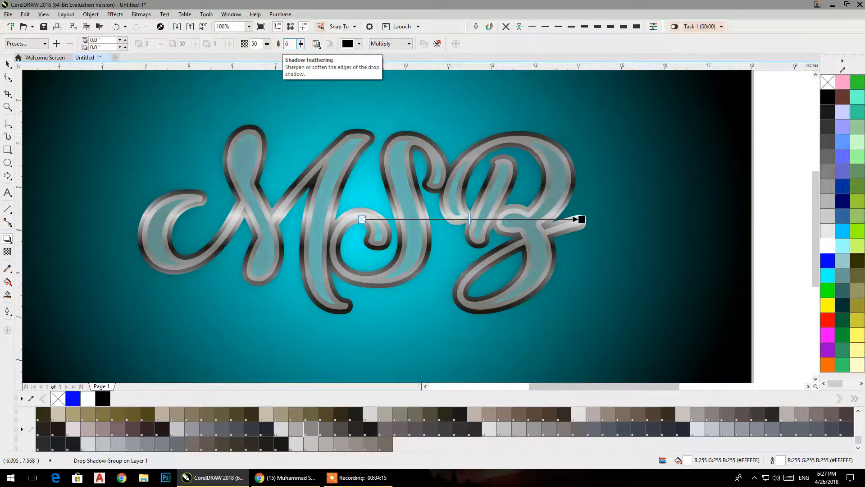
{"action": "key", "text": "Return"}
{"action": "left_click", "coordinate": [315, 44]}
{"action": "left_click", "coordinate": [314, 45]}
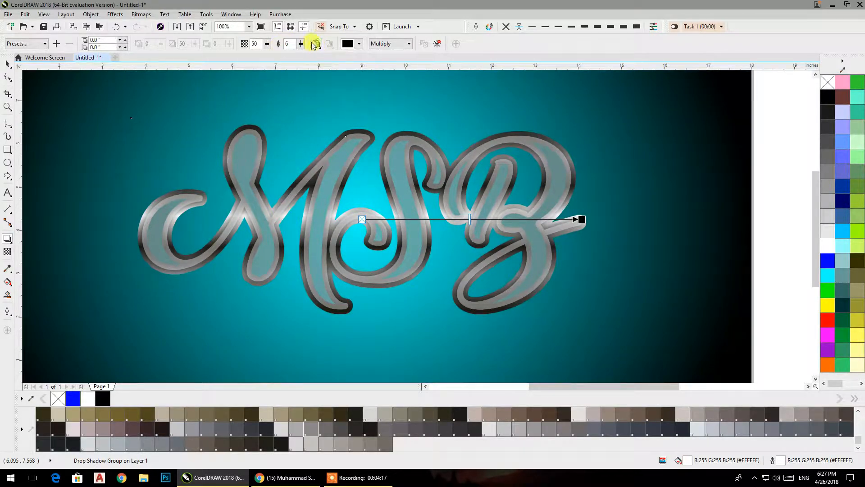
{"action": "type", "text": "80"}
{"action": "key", "text": "Return"}
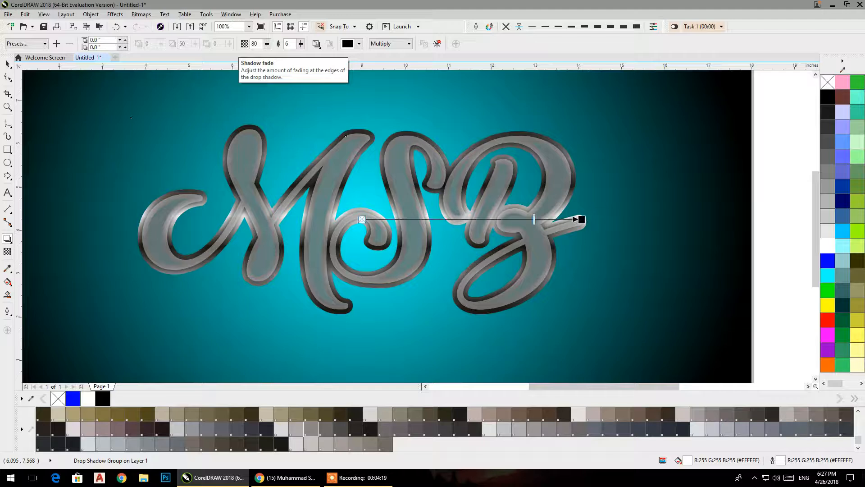
Try the Outside feathering direction with feathering 8 on the inner letters' shadow, and clear the drop shadow
{"action": "left_click", "coordinate": [351, 44]}
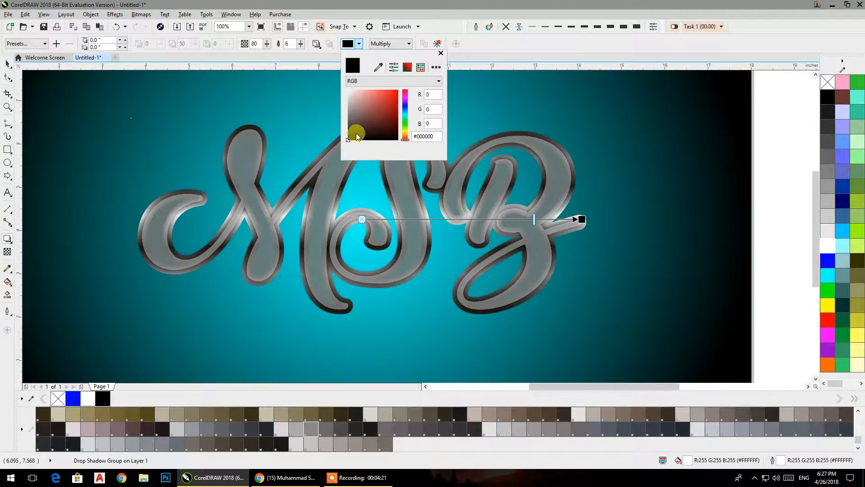
{"action": "left_click", "coordinate": [316, 44]}
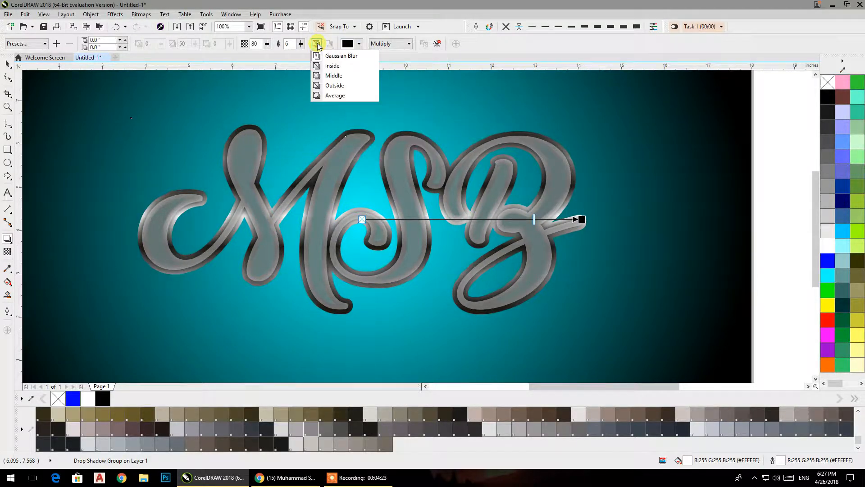
{"action": "left_click", "coordinate": [333, 86]}
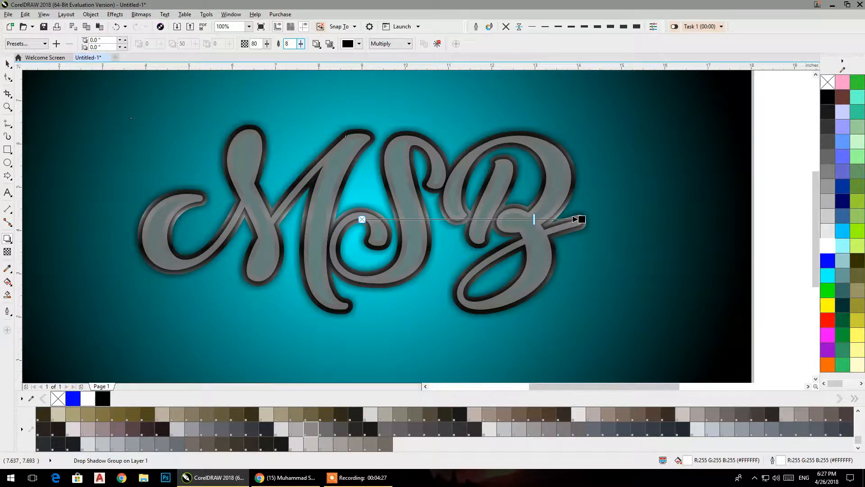
{"action": "left_click", "coordinate": [437, 44]}
Apply the Small Glow shadow preset to the gradient outline object behind the MSB letters, with feathering 8
{"action": "left_click", "coordinate": [381, 155]}
{"action": "left_click", "coordinate": [42, 43]}
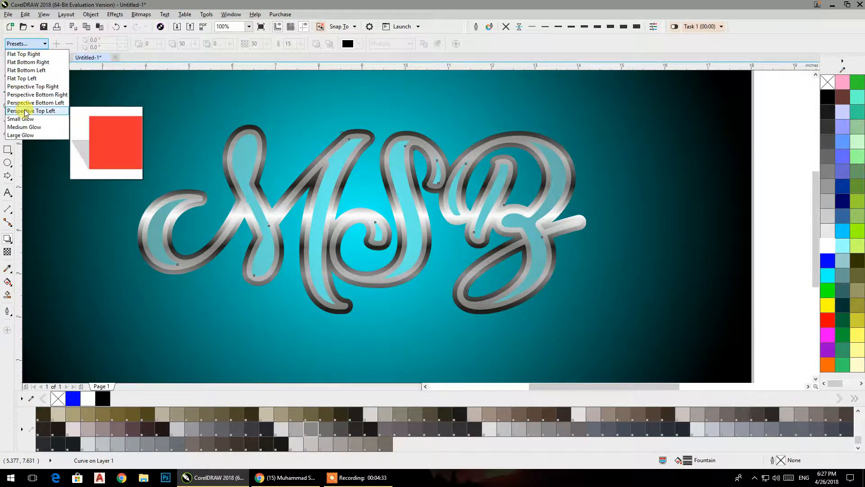
{"action": "left_click", "coordinate": [39, 118]}
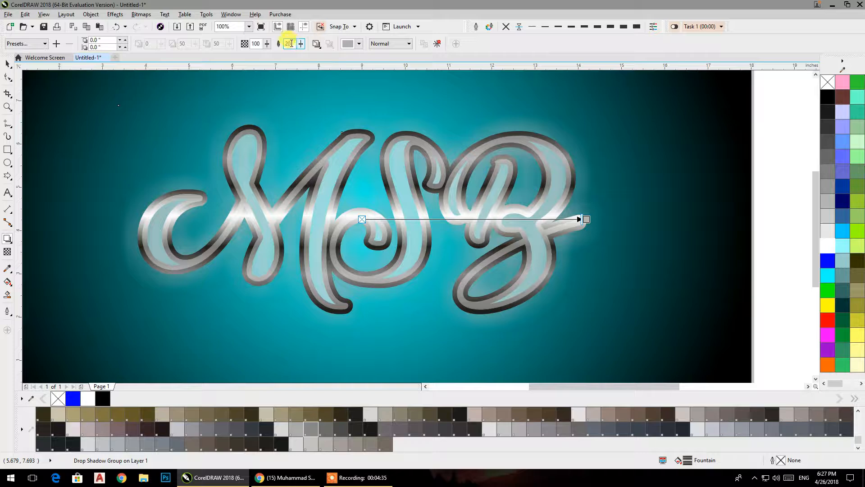
{"action": "type", "text": "8"}
{"action": "key", "text": "Return"}
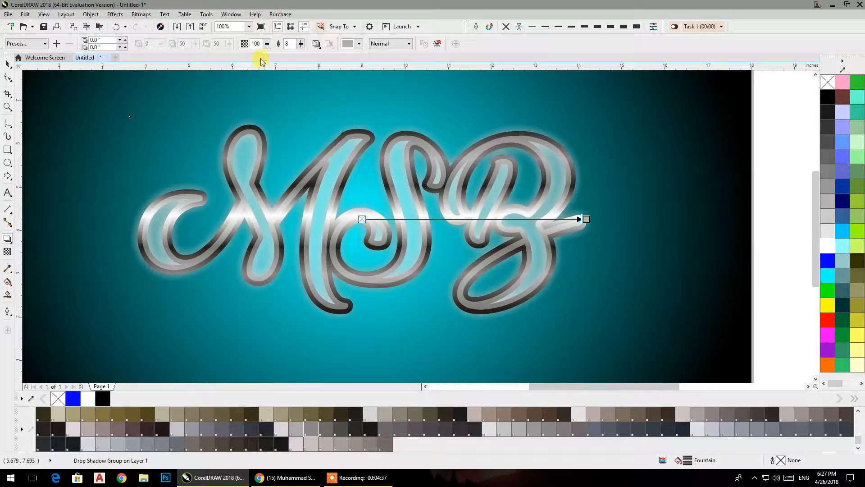
Set the outline object's glow to opacity 80 and colour it black
{"action": "type", "text": "80"}
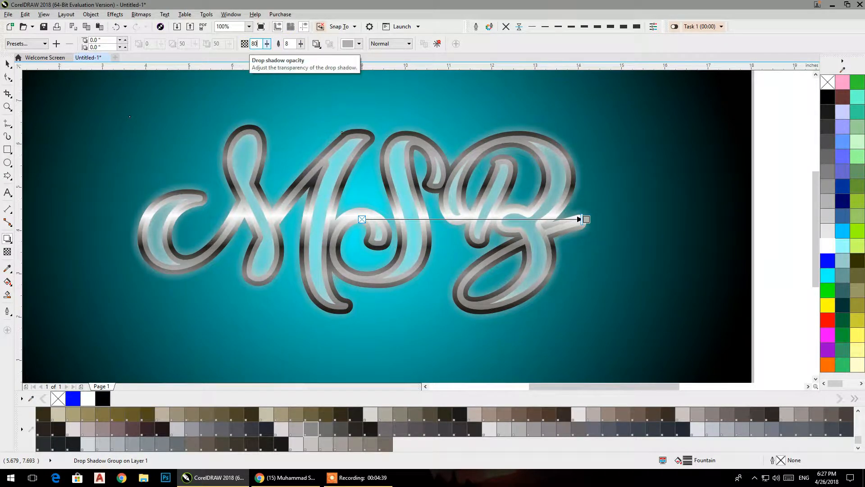
{"action": "left_click", "coordinate": [350, 44]}
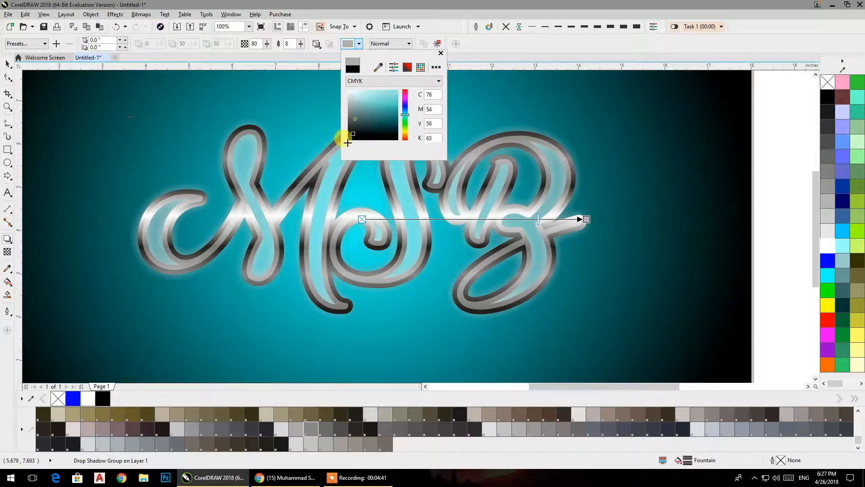
{"action": "left_click_drag", "start_coordinate": [354, 120], "coordinate": [313, 189]}
{"action": "left_click", "coordinate": [7, 65]}
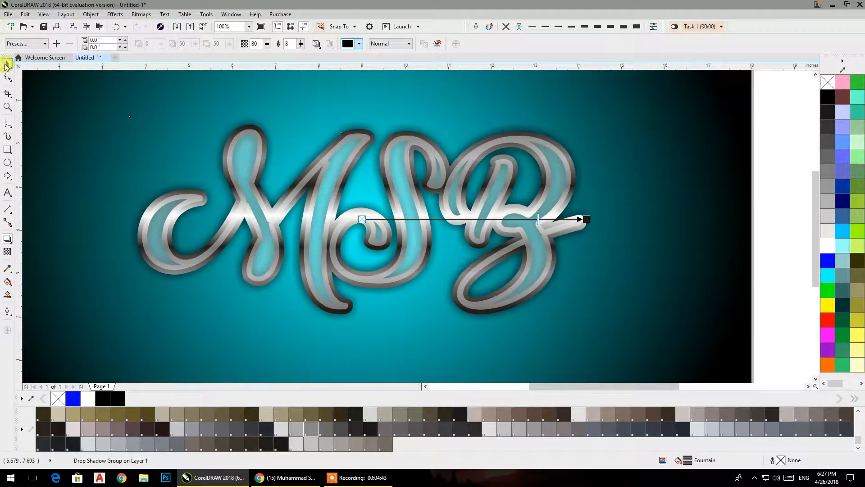
{"action": "left_click", "coordinate": [6, 65]}
{"action": "scroll", "coordinate": [354, 152], "scroll_direction": "down", "scroll_amount": 2}
{"action": "left_click_drag", "start_coordinate": [355, 152], "coordinate": [348, 191]}
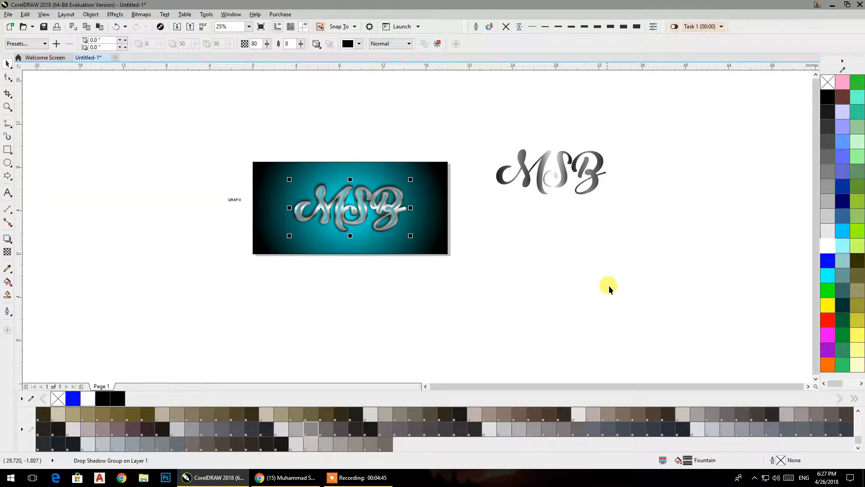
{"action": "left_click", "coordinate": [598, 285]}
Draw a rectangle about 15 × 8.25 inches overlapping the page's upper-left corner and convert it to curves
{"action": "left_click", "coordinate": [8, 149]}
{"action": "left_click_drag", "start_coordinate": [135, 102], "coordinate": [298, 191]}
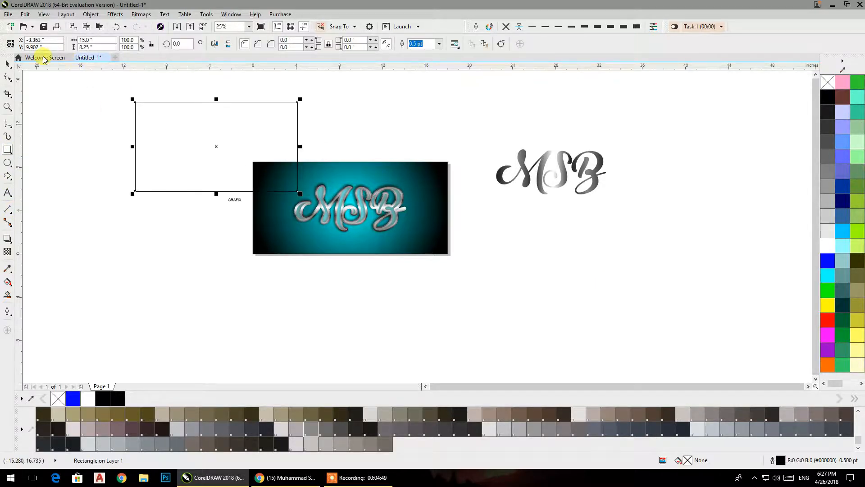
{"action": "key", "text": "ctrl+q"}
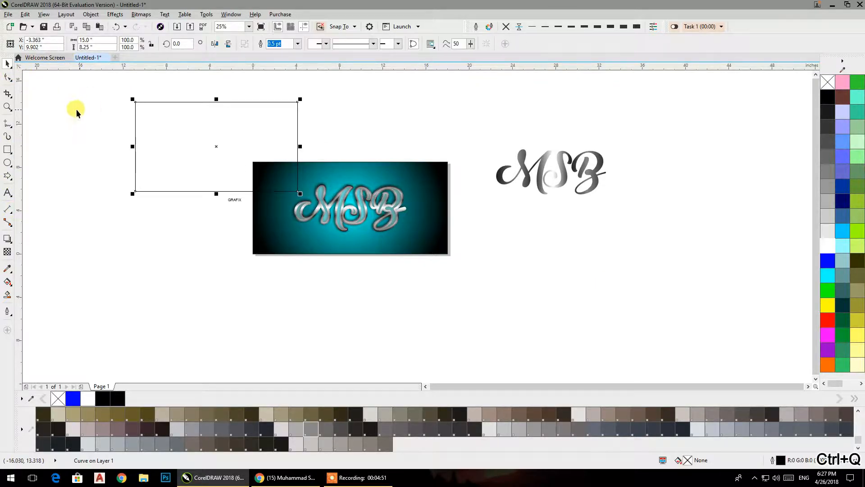
Slant the rectangle's lower edge by raising its lower-right corner to about halfway up the side
{"action": "left_click", "coordinate": [7, 77]}
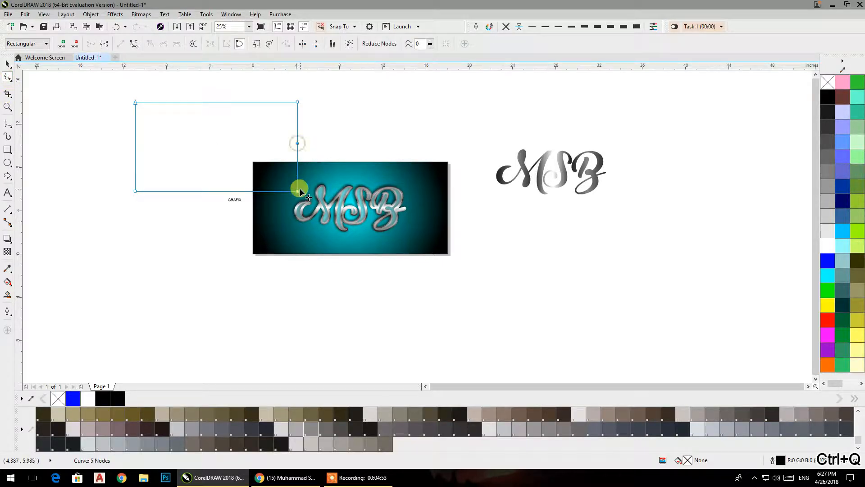
{"action": "left_click_drag", "start_coordinate": [297, 191], "coordinate": [298, 143]}
{"action": "left_click", "coordinate": [224, 165]}
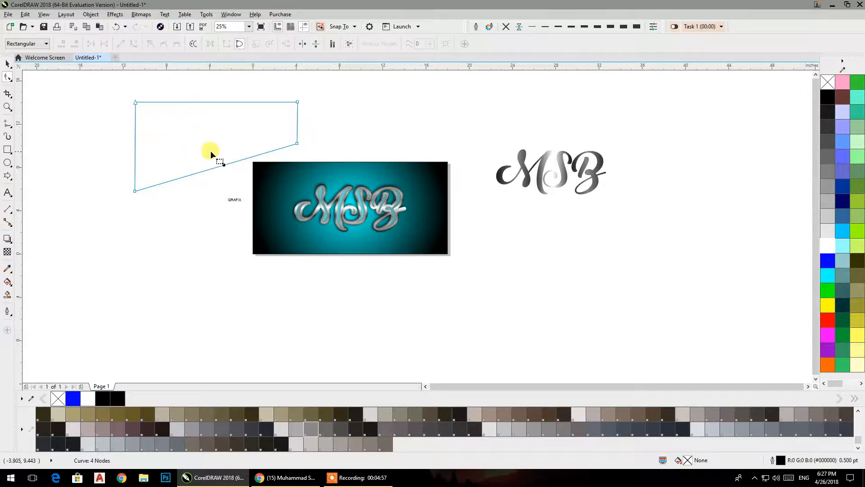
{"action": "double_click", "coordinate": [231, 161]}
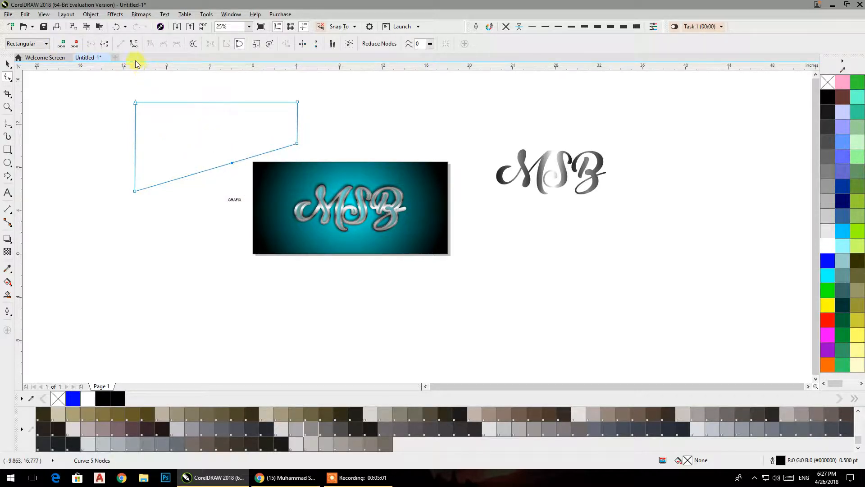
{"action": "double_click", "coordinate": [231, 163]}
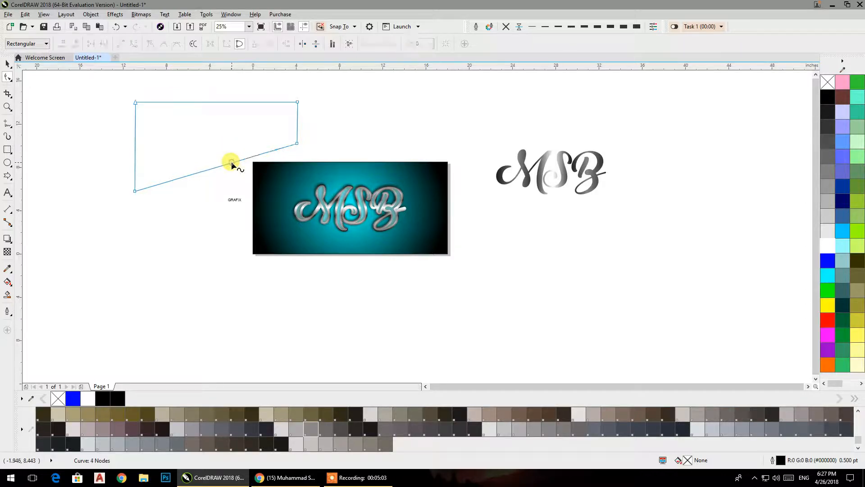
Convert the shape's slanted lower edge to a curve and bend it into a smooth S-shaped wave
{"action": "left_click", "coordinate": [298, 143]}
{"action": "left_click_drag", "start_coordinate": [243, 161], "coordinate": [218, 134]}
{"action": "left_click_drag", "start_coordinate": [190, 177], "coordinate": [241, 190]}
Fill the wavy shape white without an outline and place it over the upper-left part of the MSB artwork
{"action": "left_click", "coordinate": [8, 63]}
{"action": "left_click", "coordinate": [828, 246]}
{"action": "left_click_drag", "start_coordinate": [245, 124], "coordinate": [333, 175]}
{"action": "left_click", "coordinate": [506, 27]}
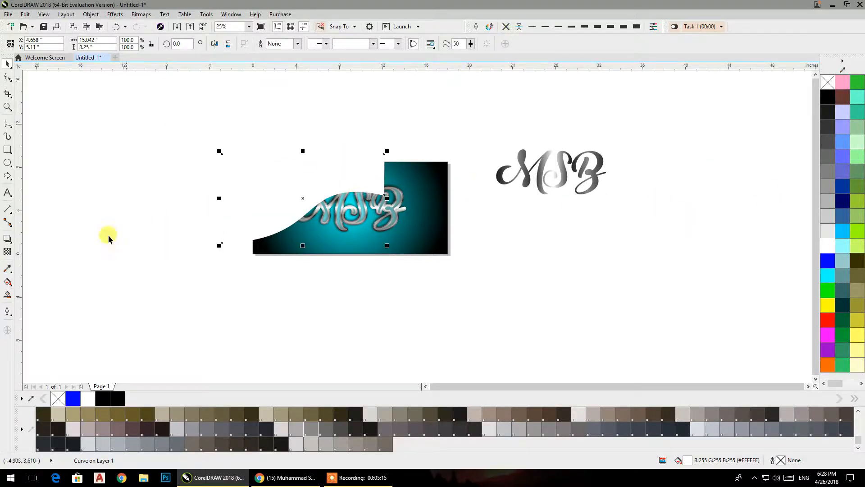
Apply a linear fountain transparency to the white shape, fading diagonally from below the letters towards the page's top edge
{"action": "left_click", "coordinate": [8, 251]}
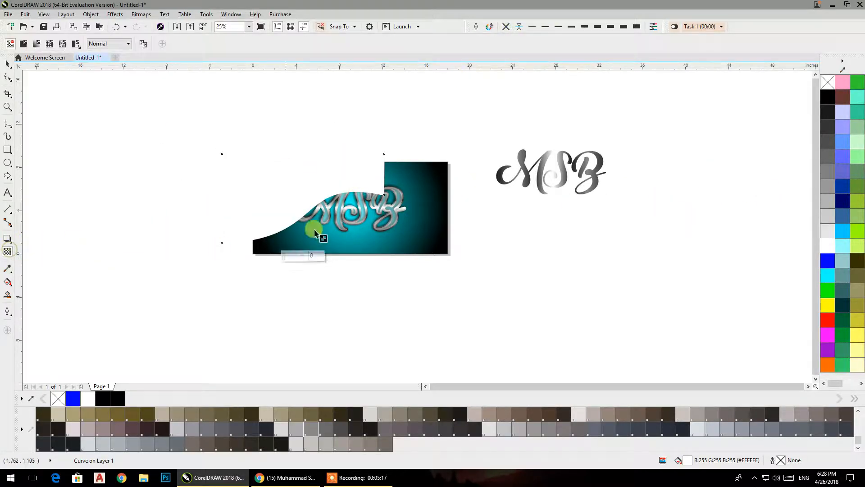
{"action": "left_click_drag", "start_coordinate": [221, 118], "coordinate": [210, 133]}
{"action": "left_click_drag", "start_coordinate": [323, 208], "coordinate": [299, 180]}
{"action": "left_click_drag", "start_coordinate": [344, 210], "coordinate": [316, 160]}
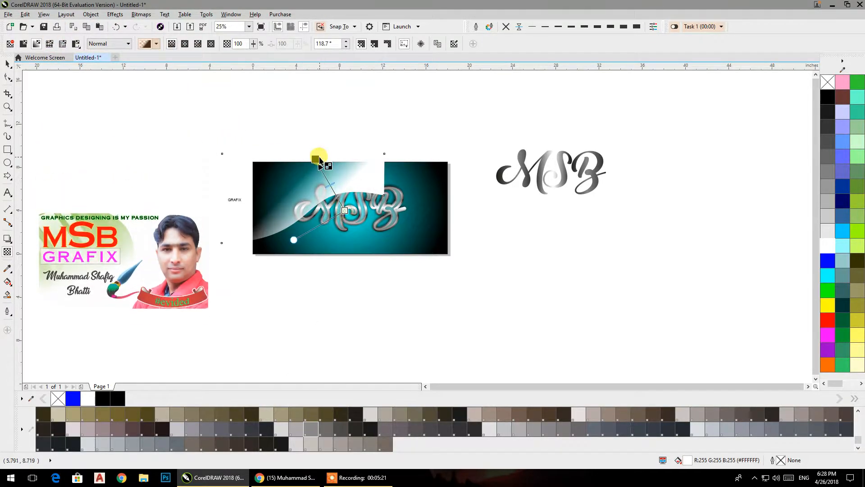
{"action": "left_click_drag", "start_coordinate": [365, 246], "coordinate": [321, 169]}
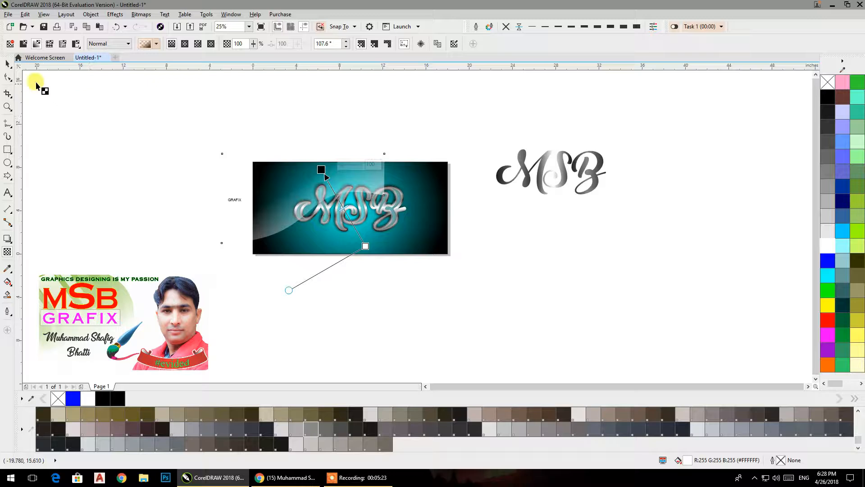
Move the transparent white shape off the page's left side and PowerClip it inside the inner MSB lettering
{"action": "left_click", "coordinate": [8, 63]}
{"action": "left_click_drag", "start_coordinate": [286, 165], "coordinate": [140, 130]}
{"action": "right_click", "coordinate": [178, 142]}
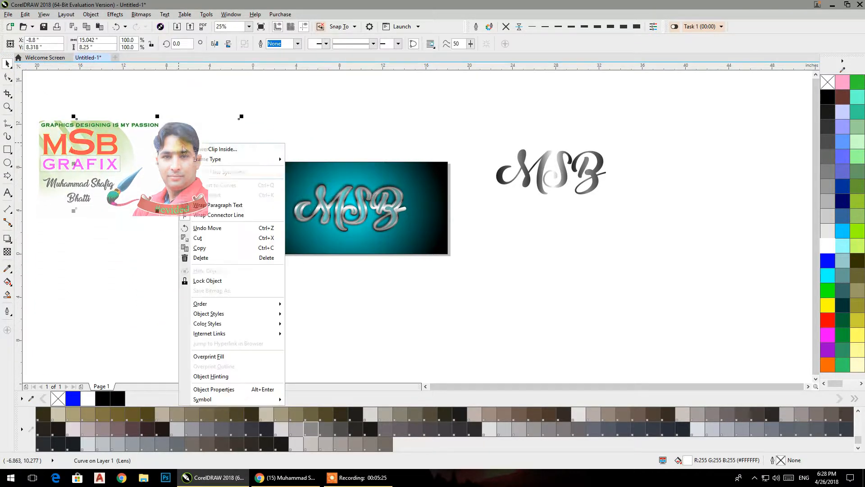
{"action": "left_click", "coordinate": [199, 150]}
{"action": "left_click", "coordinate": [323, 212]}
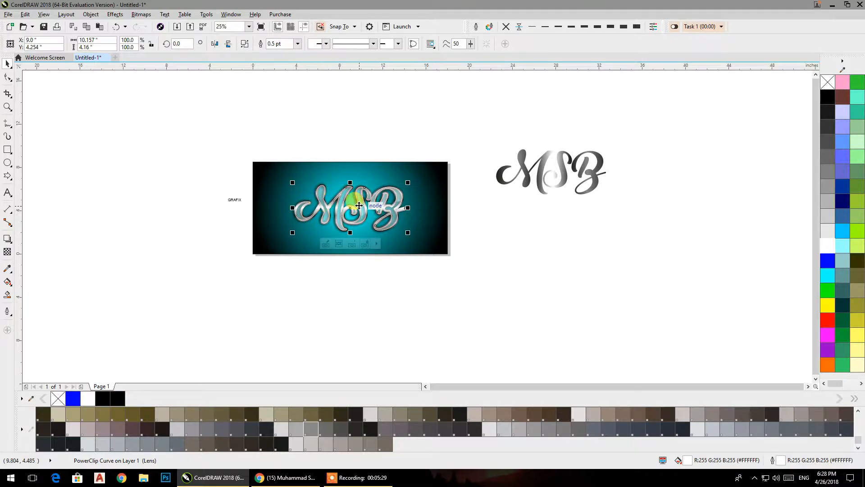
Edit the PowerClip contents, rotating the white shape to about 345.8° and positioning it across the upper half of the MSB letters
{"action": "scroll", "coordinate": [359, 205], "scroll_direction": "up", "scroll_amount": 2}
{"action": "double_click", "coordinate": [356, 193]}
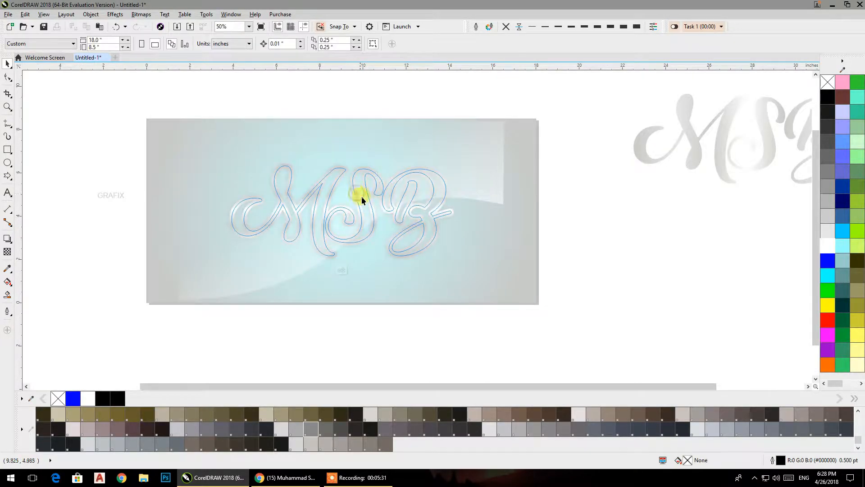
{"action": "left_click", "coordinate": [412, 160]}
{"action": "left_click", "coordinate": [418, 151]}
{"action": "left_click_drag", "start_coordinate": [495, 106], "coordinate": [515, 150]}
{"action": "left_click_drag", "start_coordinate": [380, 150], "coordinate": [359, 129]}
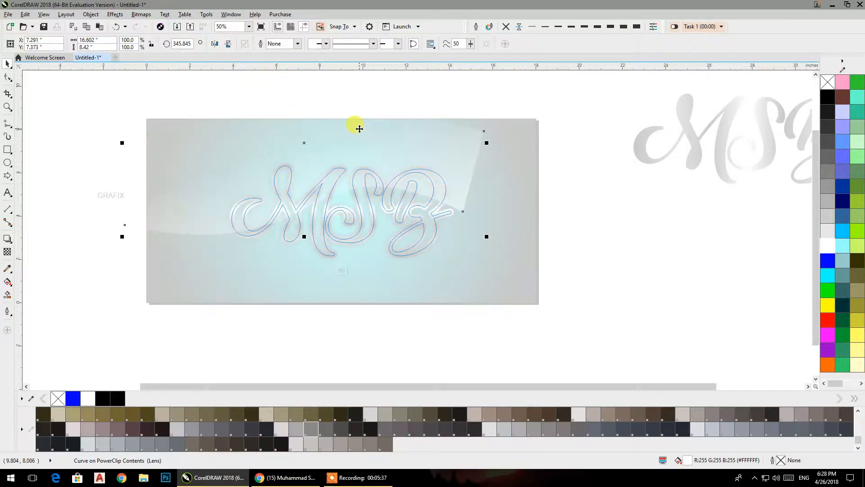
{"action": "left_click", "coordinate": [575, 227]}
Try a diagonal linear fountain fill on the inner MSB lettering
{"action": "scroll", "coordinate": [373, 207], "scroll_direction": "up", "scroll_amount": 1}
{"action": "scroll", "coordinate": [374, 208], "scroll_direction": "down", "scroll_amount": 1}
{"action": "left_click_drag", "start_coordinate": [373, 207], "coordinate": [401, 230]}
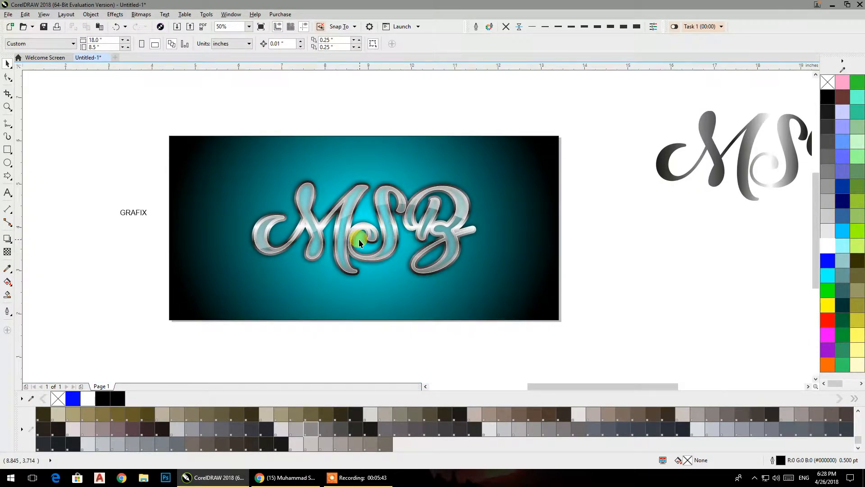
{"action": "scroll", "coordinate": [359, 241], "scroll_direction": "up", "scroll_amount": 1}
{"action": "left_click", "coordinate": [336, 224]}
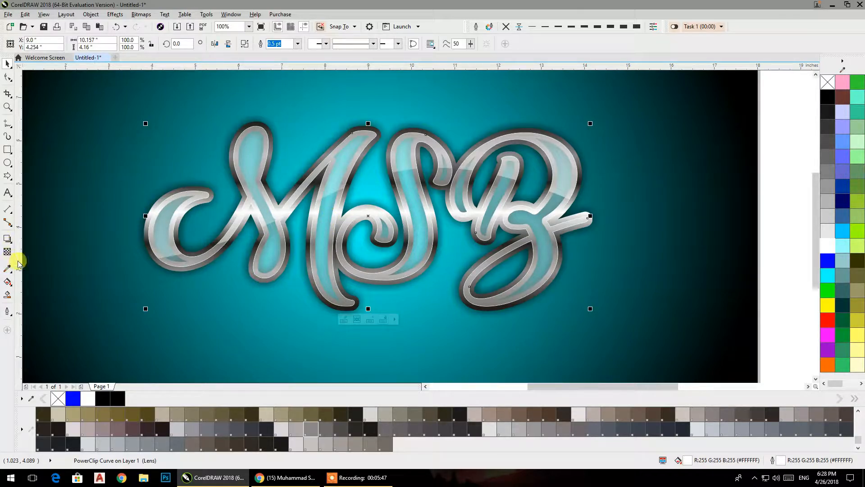
{"action": "left_click", "coordinate": [8, 283]}
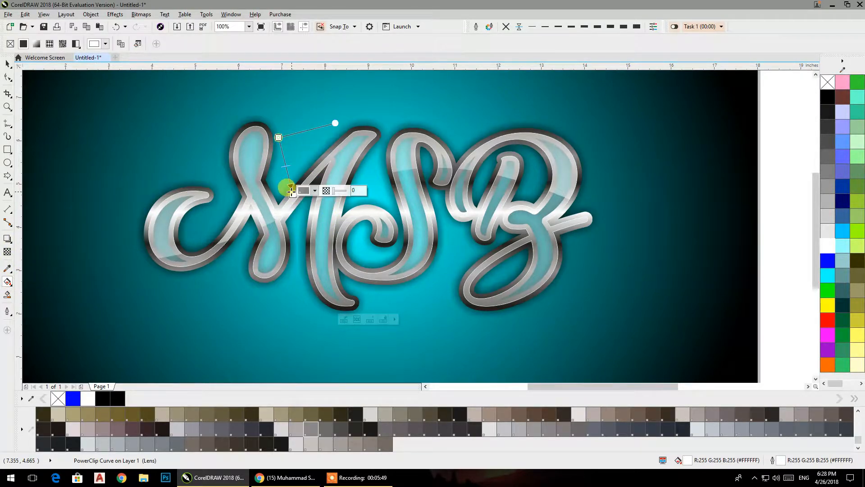
{"action": "left_click_drag", "start_coordinate": [353, 198], "coordinate": [348, 189]}
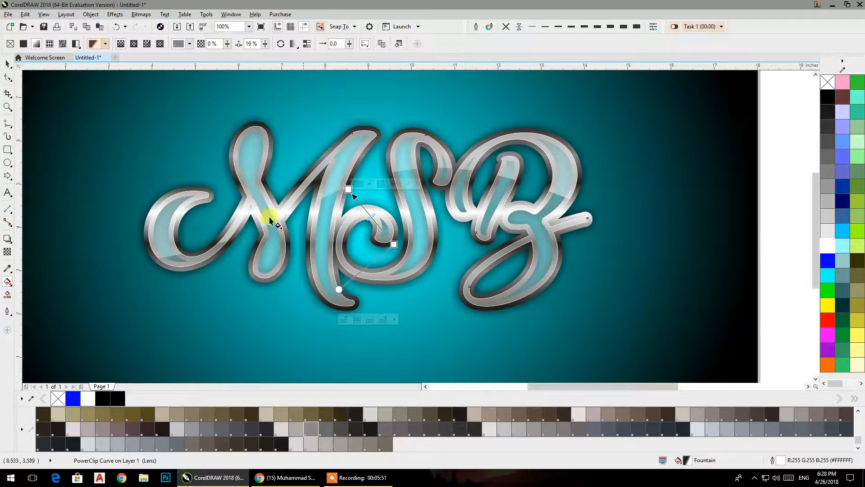
{"action": "left_click", "coordinate": [14, 67]}
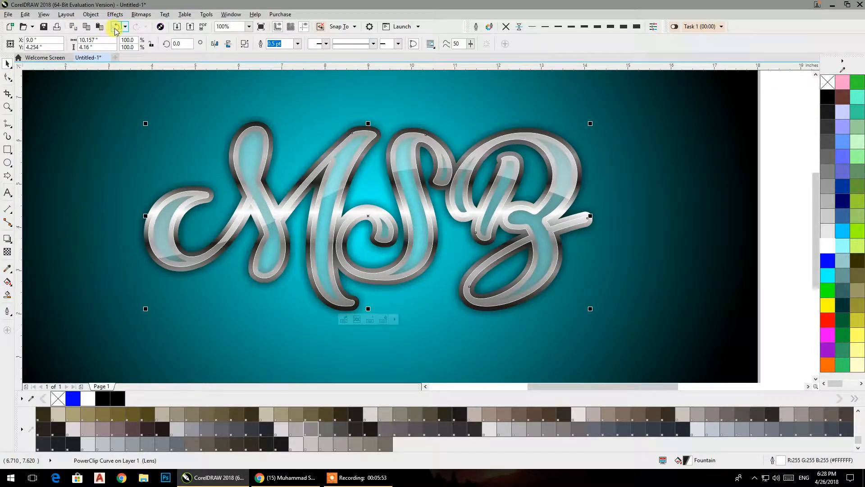
Break the MSB drop shadow group apart and offset the shadow up and right to about X 9.146", Y 4.368"
{"action": "left_click", "coordinate": [223, 166]}
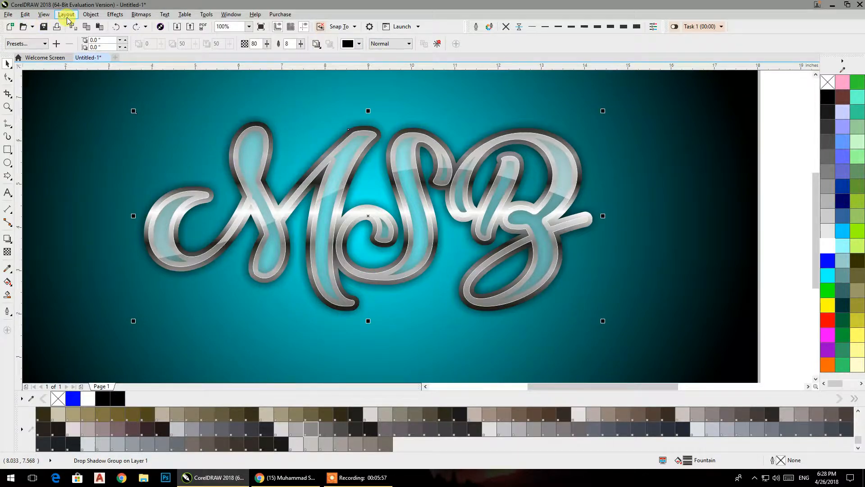
{"action": "left_click", "coordinate": [91, 14]}
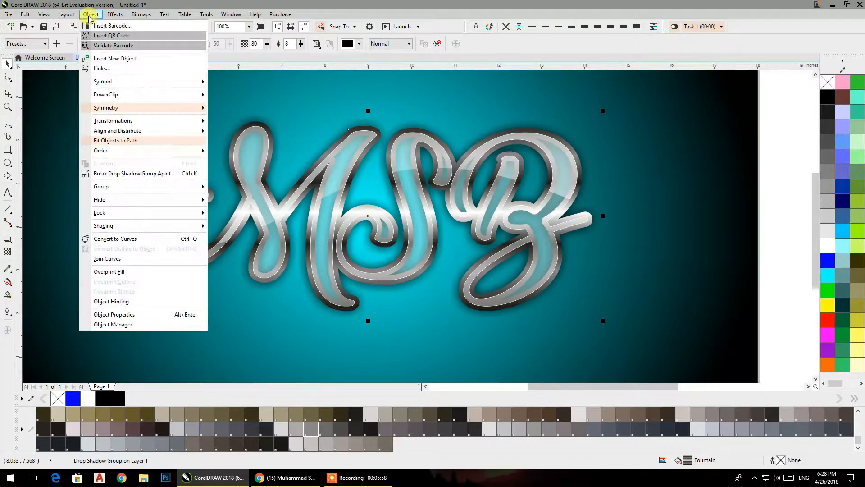
{"action": "left_click", "coordinate": [122, 179]}
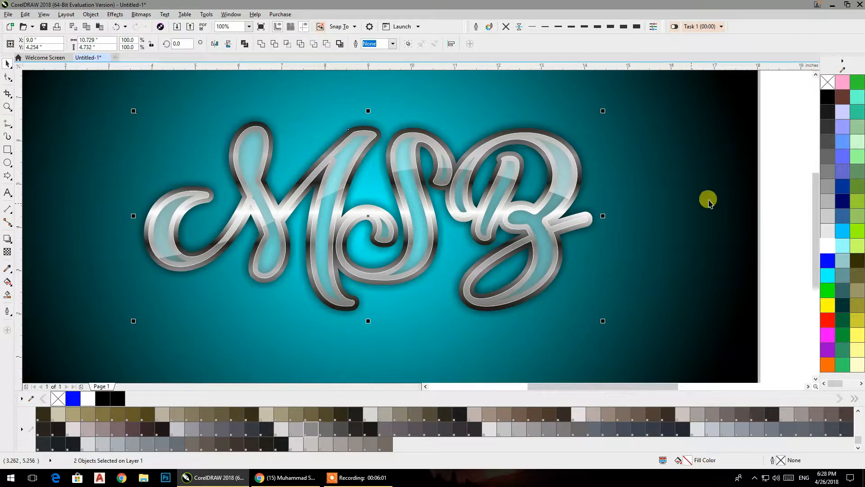
{"action": "left_click", "coordinate": [582, 191]}
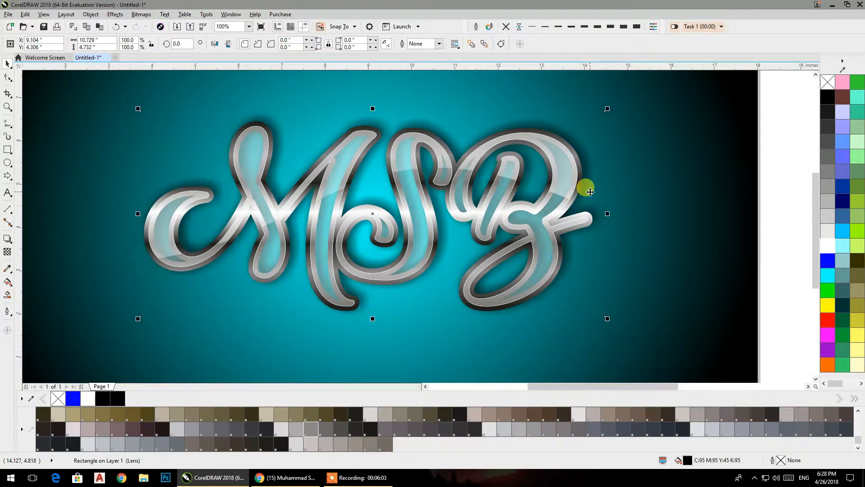
{"action": "left_click_drag", "start_coordinate": [593, 190], "coordinate": [593, 188]}
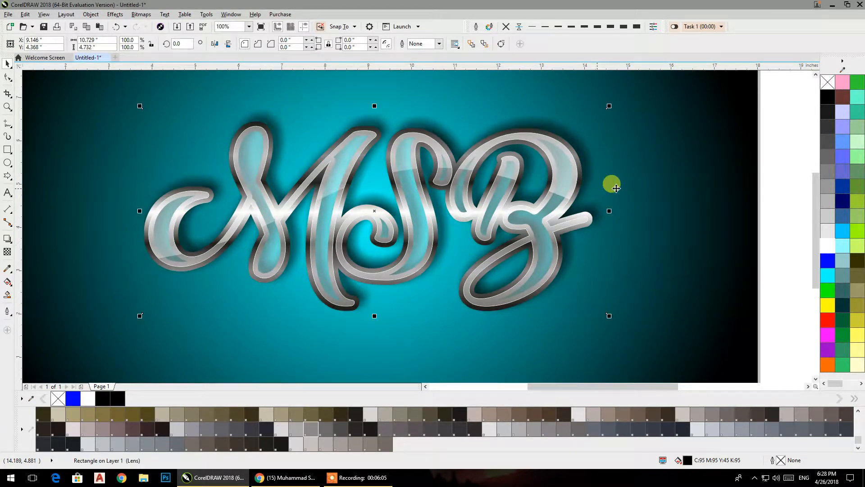
{"action": "left_click", "coordinate": [774, 177]}
Fill the inner MSB lettering with bright green
{"action": "left_click", "coordinate": [412, 202]}
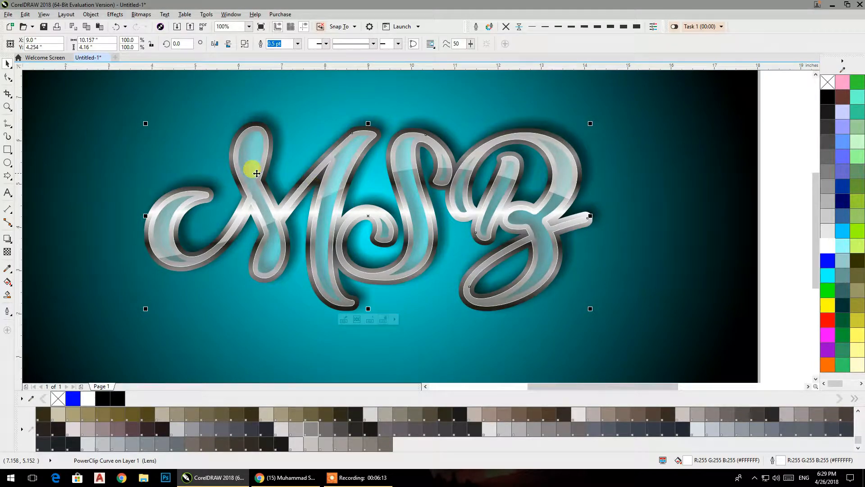
{"action": "left_click", "coordinate": [828, 291]}
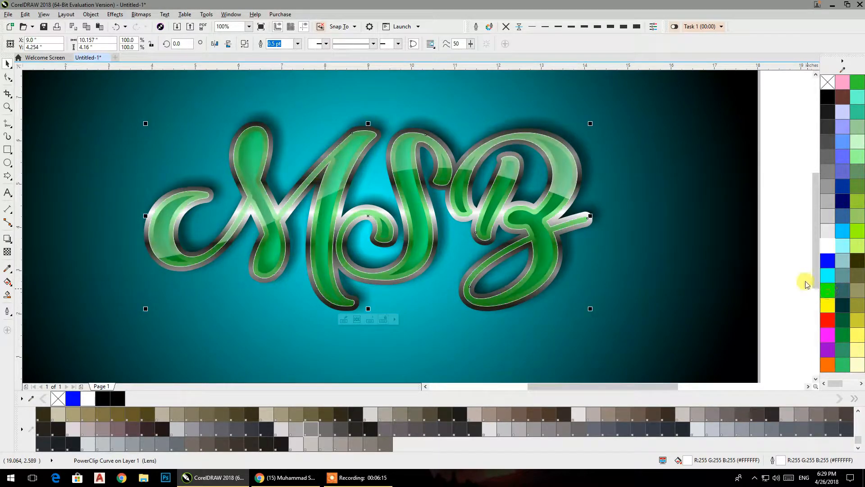
{"action": "left_click", "coordinate": [776, 185]}
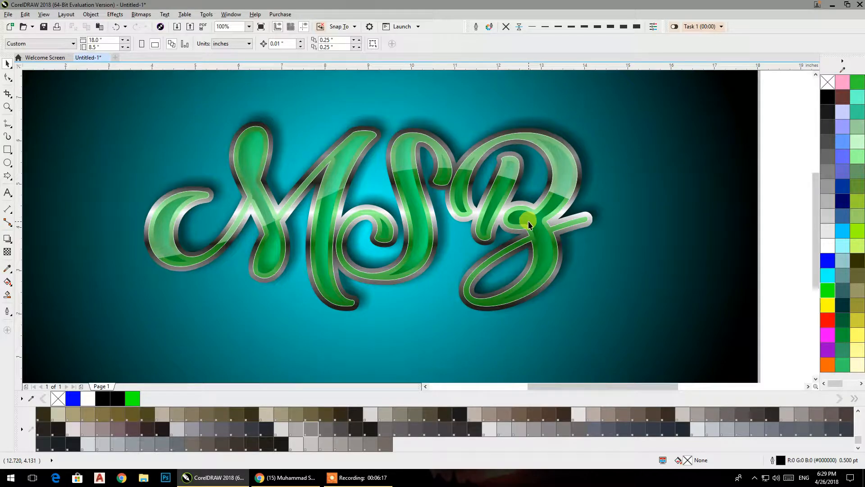
Edit the PowerClip contents of the inner lettering and fill the wavy highlight shape green (#00FF00)
{"action": "double_click", "coordinate": [535, 222]}
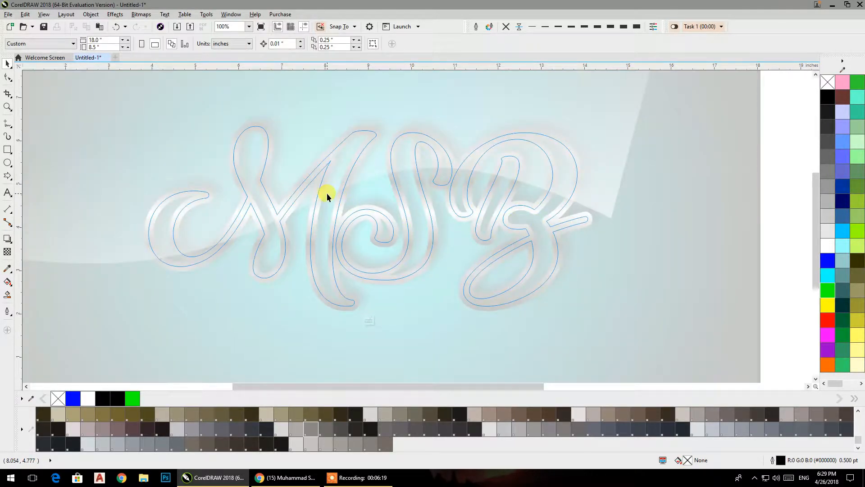
{"action": "left_click", "coordinate": [326, 193]}
{"action": "left_click", "coordinate": [828, 289]}
{"action": "left_click", "coordinate": [795, 228], "text": "ctrl"}
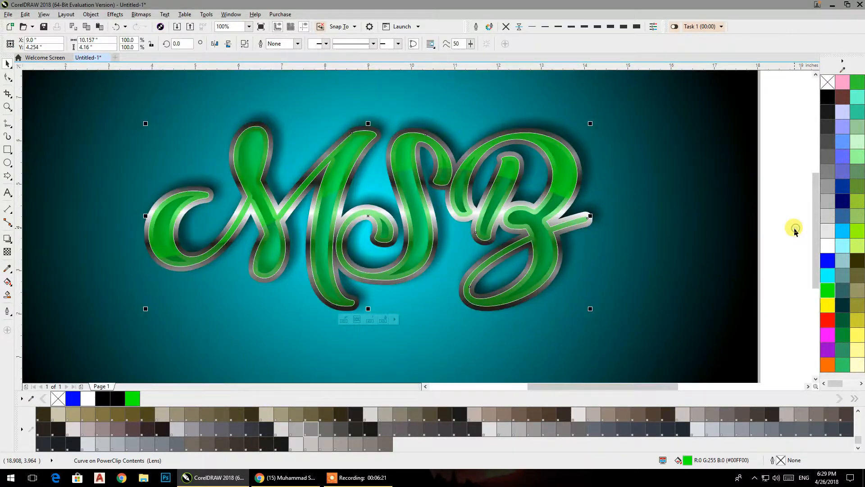
{"action": "left_click", "coordinate": [795, 230]}
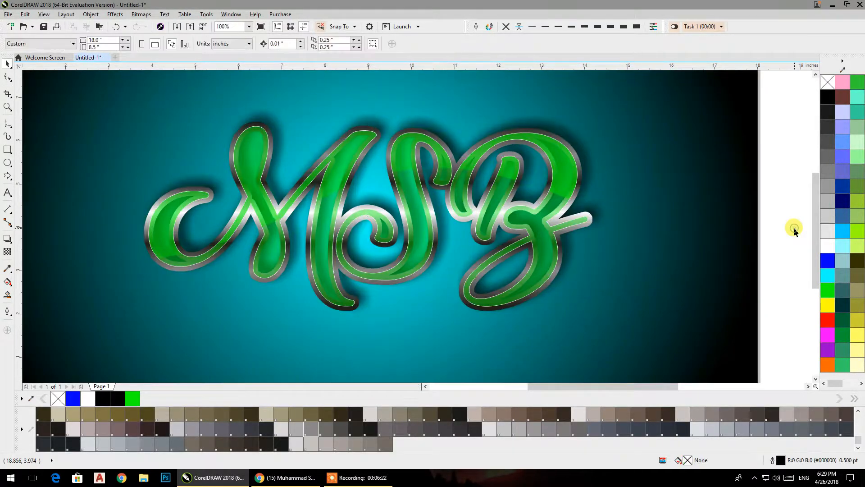
Redirect the MSB border lettering's fountain fill diagonally from above the M to below the B, extending beyond the letters
{"action": "left_click", "coordinate": [591, 221]}
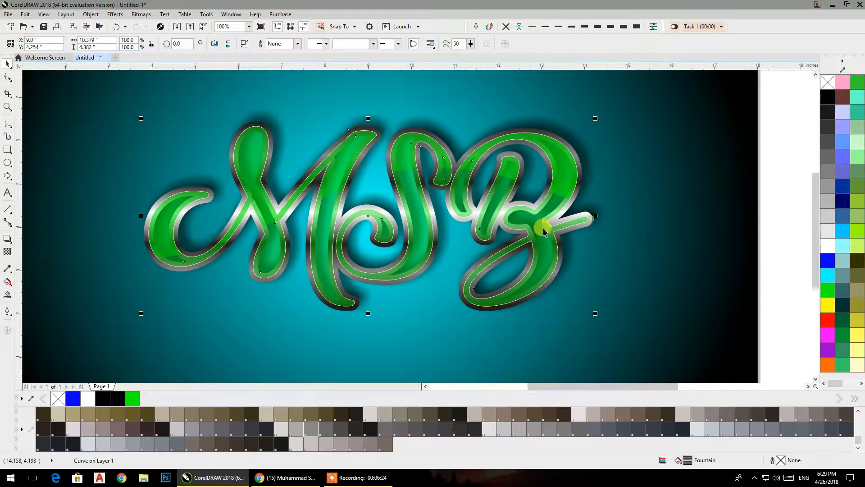
{"action": "left_click", "coordinate": [8, 242]}
{"action": "left_click", "coordinate": [8, 282]}
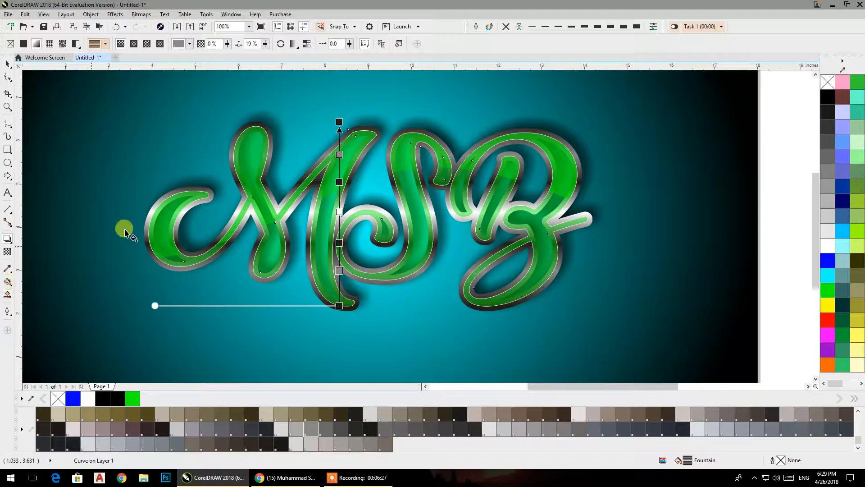
{"action": "left_click_drag", "start_coordinate": [256, 121], "coordinate": [470, 333]}
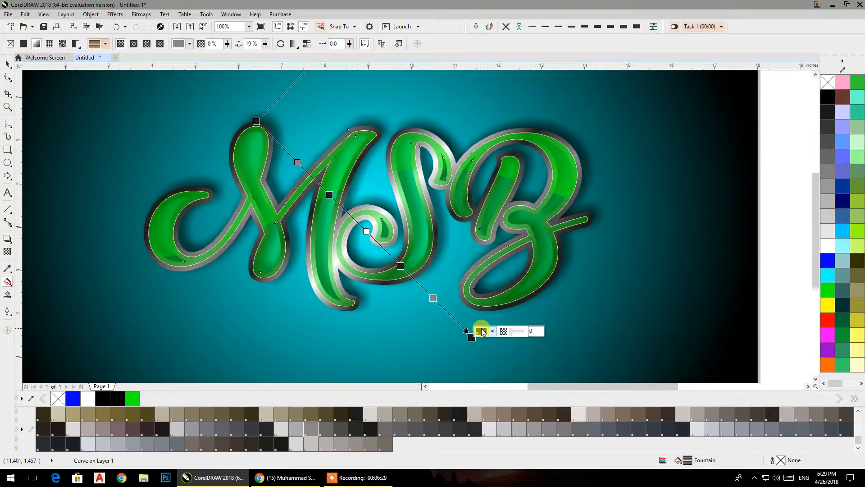
{"action": "scroll", "coordinate": [335, 142], "scroll_direction": "down", "scroll_amount": 2}
{"action": "left_click_drag", "start_coordinate": [294, 131], "coordinate": [278, 101]}
{"action": "left_click_drag", "start_coordinate": [403, 238], "coordinate": [407, 288]}
Recolor the border gradient's two mid-gray nodes, at 19% and 82%, to a very light gray
{"action": "left_click", "coordinate": [303, 137]}
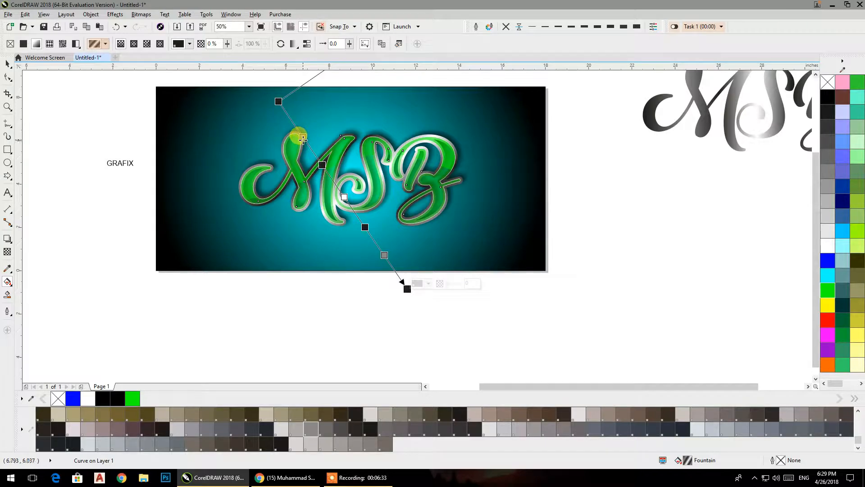
{"action": "left_click", "coordinate": [822, 233]}
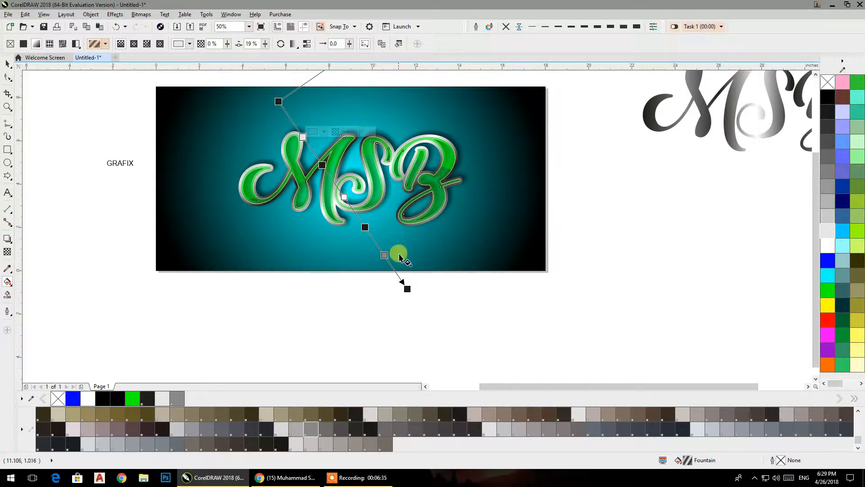
{"action": "left_click", "coordinate": [384, 255]}
{"action": "left_click", "coordinate": [825, 244]}
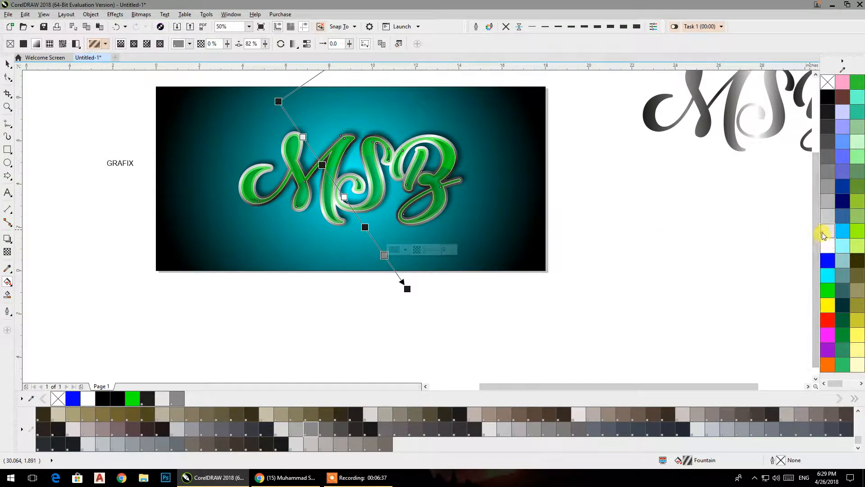
Shorten the border's diagonal gradient so it runs from just above the M to just below the B
{"action": "left_click_drag", "start_coordinate": [406, 289], "coordinate": [420, 243]}
{"action": "left_click_drag", "start_coordinate": [279, 101], "coordinate": [277, 118]}
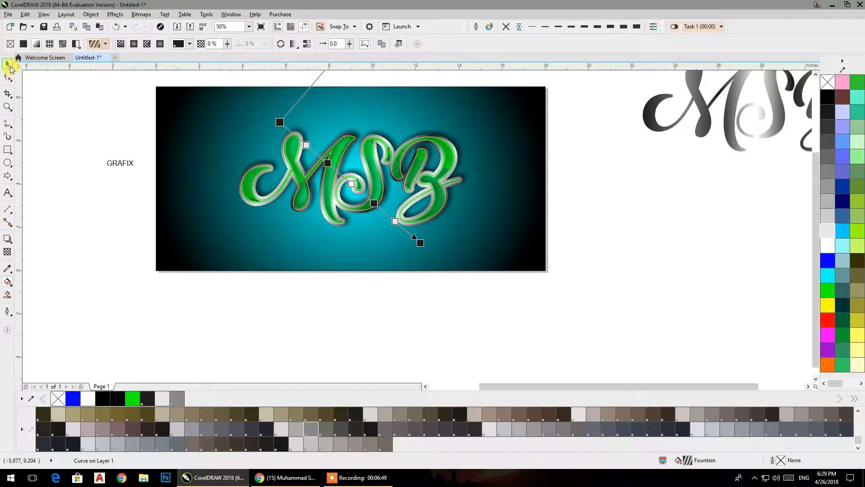
{"action": "left_click", "coordinate": [8, 64]}
{"action": "scroll", "coordinate": [439, 223], "scroll_direction": "up", "scroll_amount": 2}
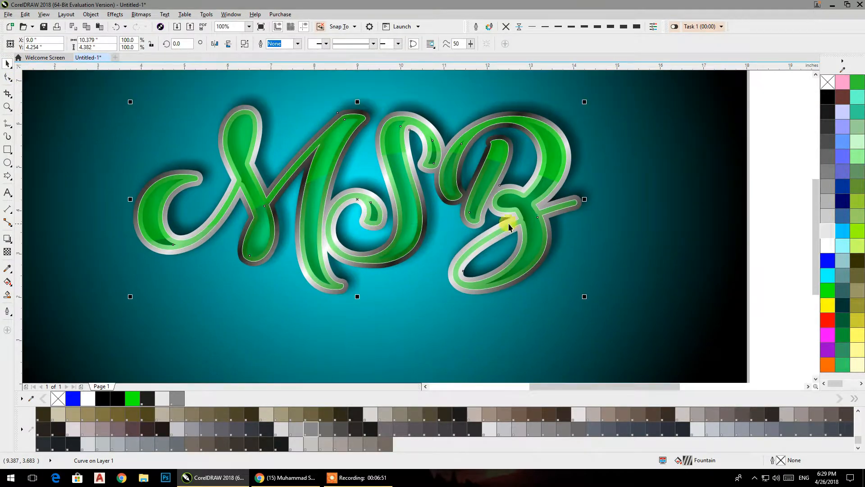
{"action": "left_click", "coordinate": [766, 187]}
Delete the spare gray gradient MSB lettering lying to the right of the page
{"action": "scroll", "coordinate": [767, 185], "scroll_direction": "down", "scroll_amount": 4}
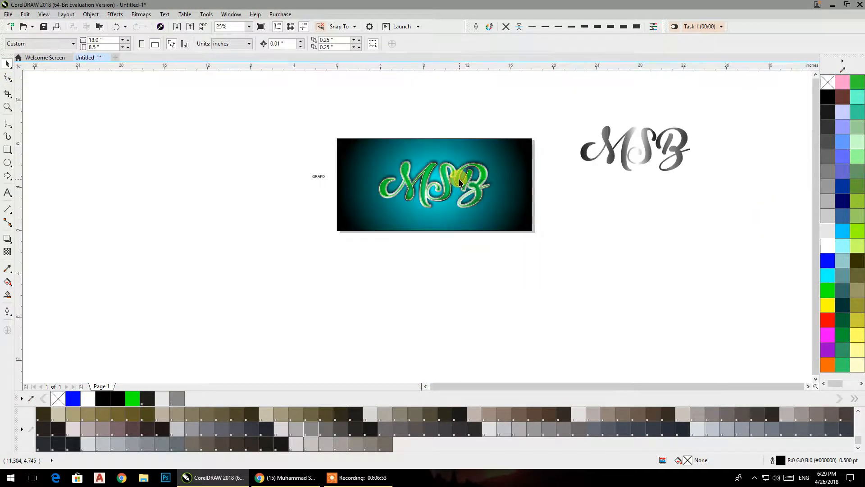
{"action": "left_click", "coordinate": [625, 158]}
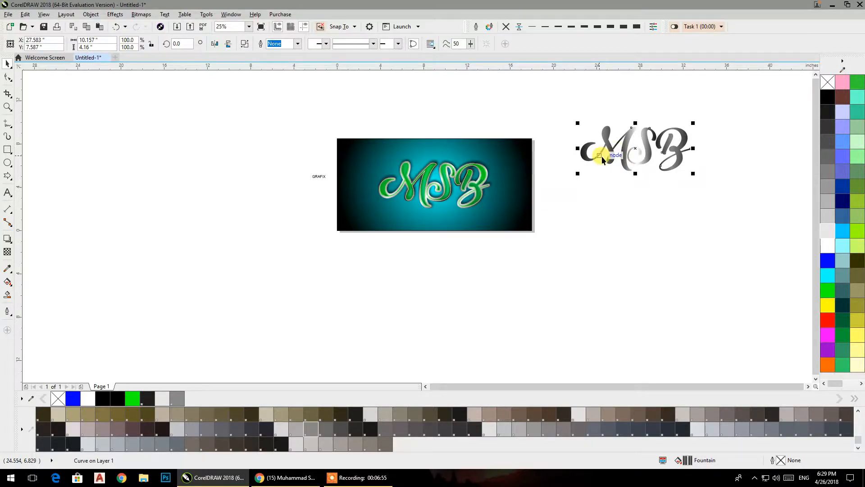
{"action": "key", "text": "Delete"}
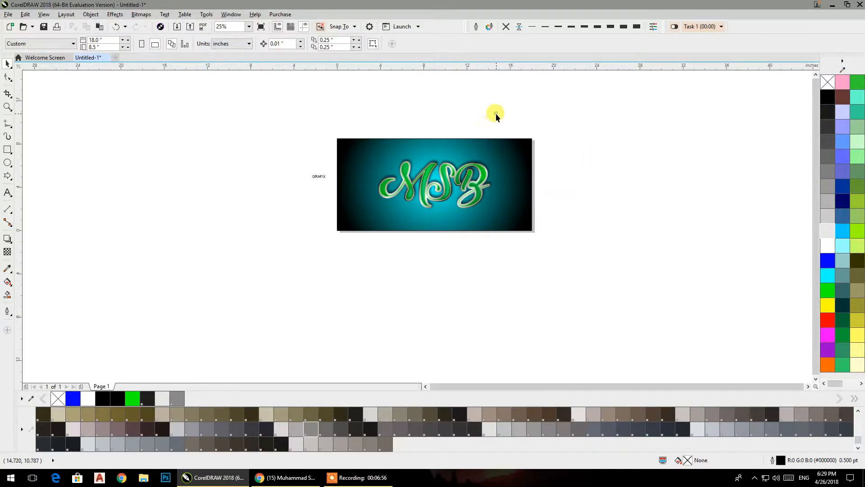
Enlarge the small GRAFIX text beside the page to about 160 pt and change its font to College
{"action": "left_click", "coordinate": [317, 177]}
{"action": "left_click_drag", "start_coordinate": [326, 179], "coordinate": [358, 208]}
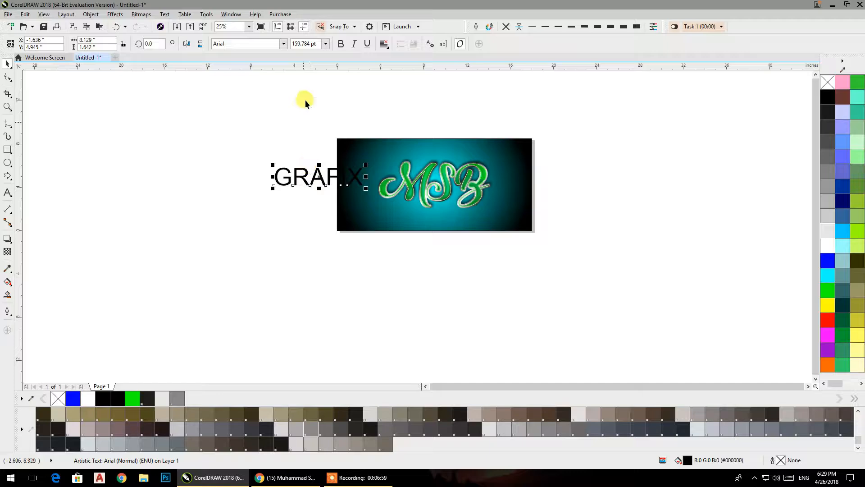
{"action": "left_click", "coordinate": [284, 43]}
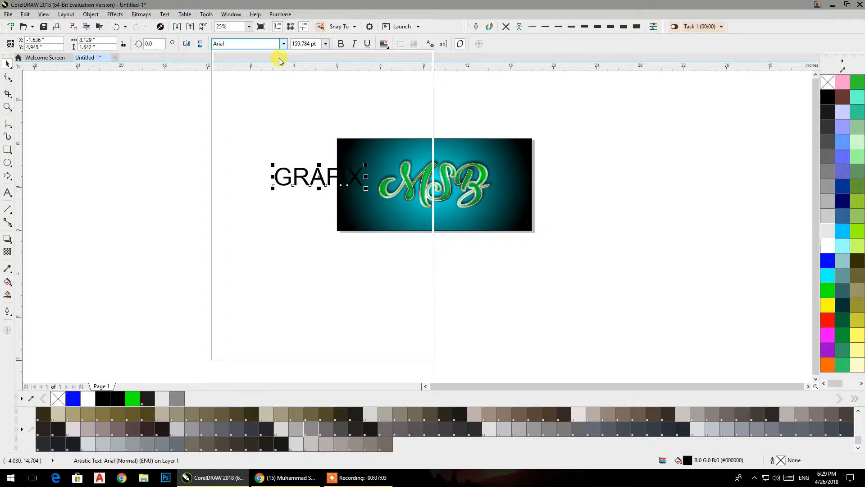
{"action": "mouse_move", "coordinate": [268, 160]}
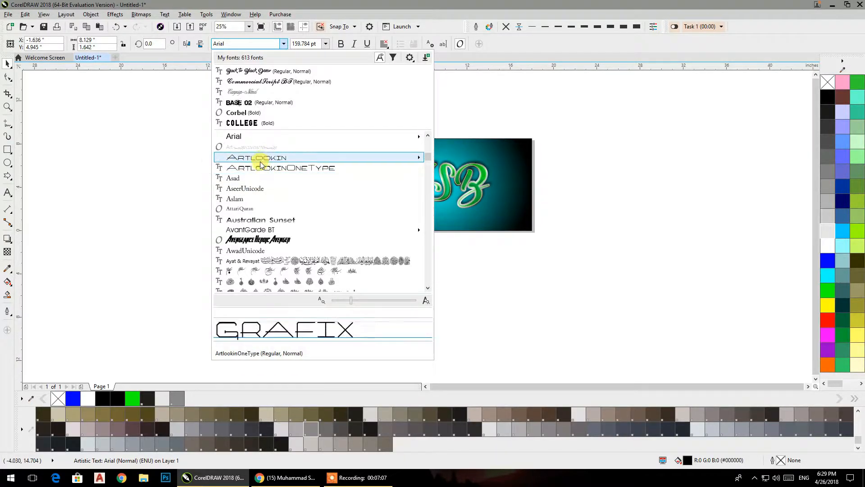
{"action": "mouse_move", "coordinate": [319, 157]}
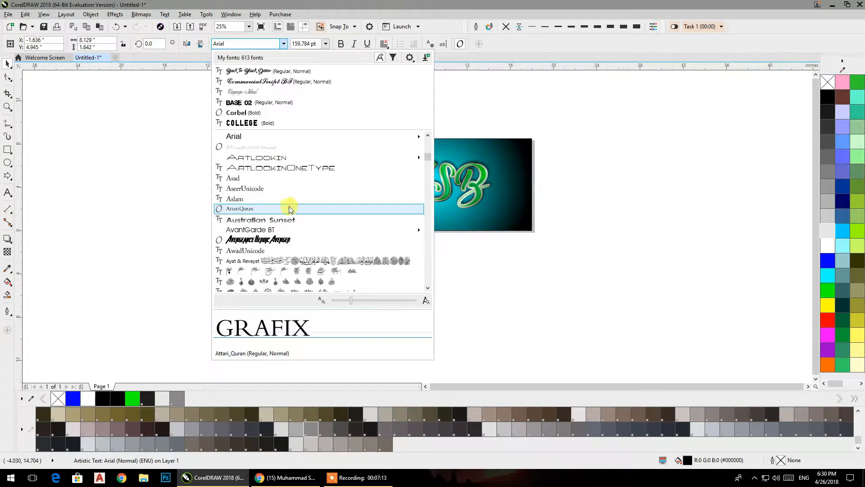
{"action": "scroll", "coordinate": [297, 208], "scroll_direction": "down", "scroll_amount": 5}
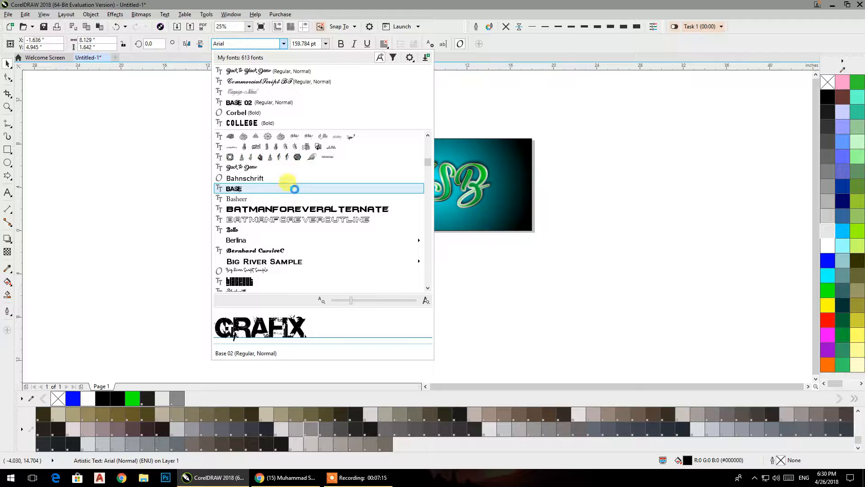
{"action": "scroll", "coordinate": [293, 189], "scroll_direction": "down", "scroll_amount": 1}
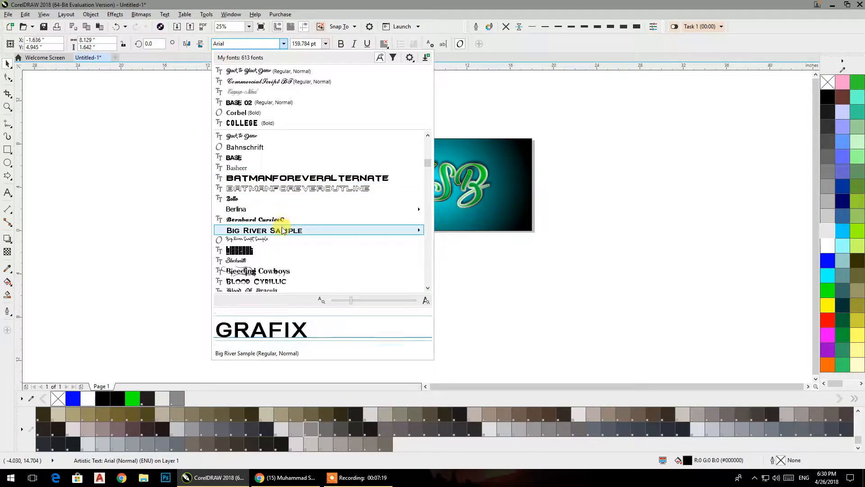
{"action": "mouse_move", "coordinate": [278, 232]}
{"action": "scroll", "coordinate": [278, 232], "scroll_direction": "down", "scroll_amount": 5}
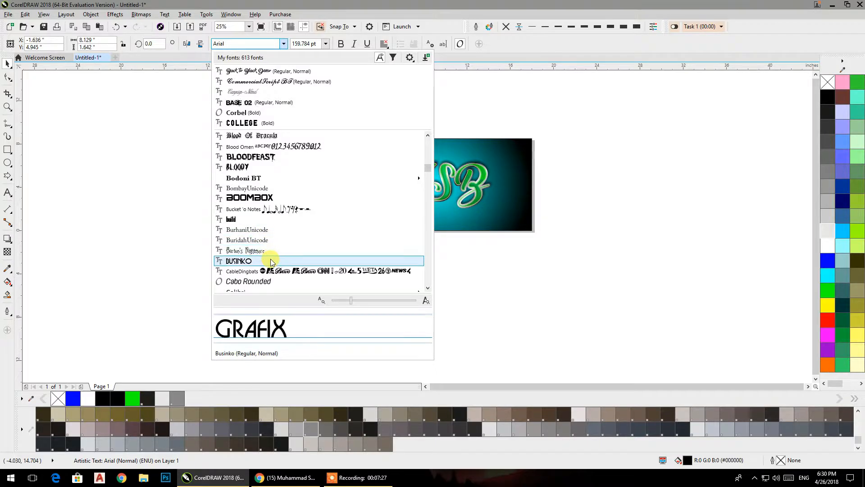
{"action": "scroll", "coordinate": [276, 198], "scroll_direction": "down", "scroll_amount": 4}
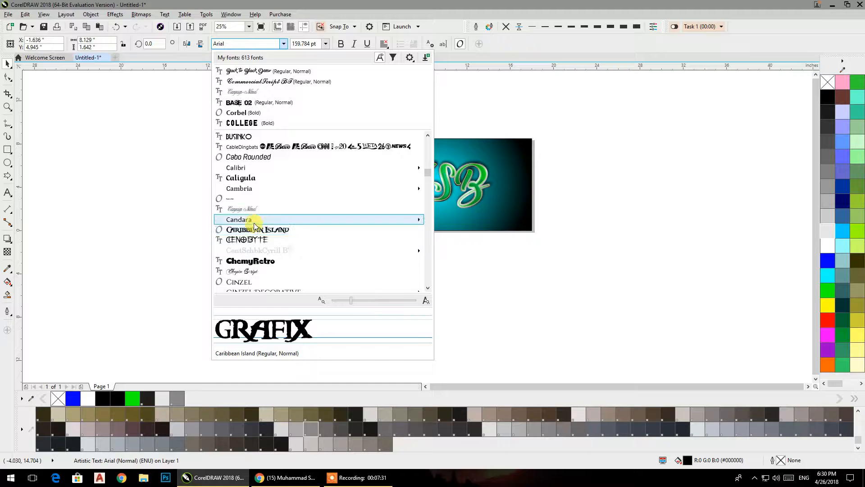
{"action": "scroll", "coordinate": [253, 221], "scroll_direction": "down", "scroll_amount": 1}
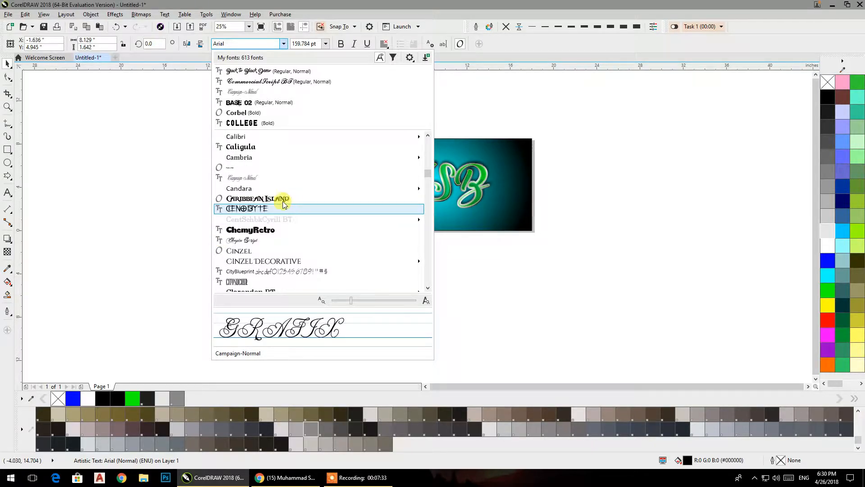
{"action": "scroll", "coordinate": [270, 210], "scroll_direction": "down", "scroll_amount": 4}
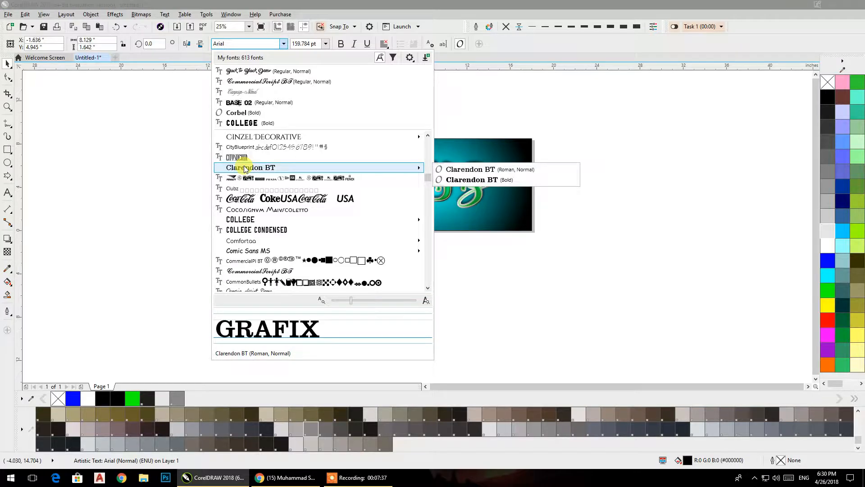
{"action": "mouse_move", "coordinate": [247, 138]}
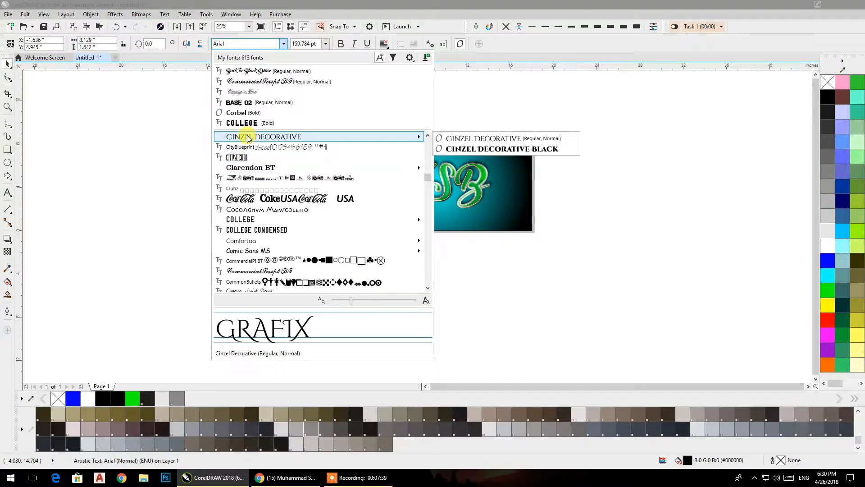
{"action": "left_click", "coordinate": [241, 220]}
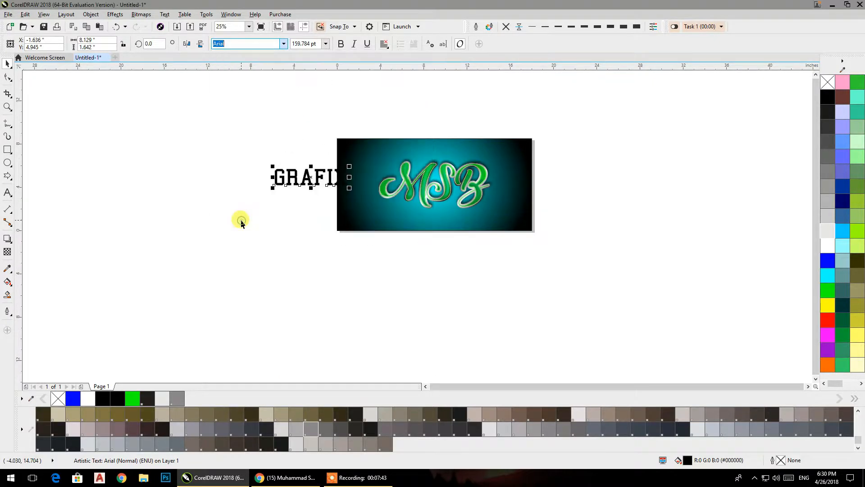
Move the GRAFIX text onto the page beneath the M of MSB and set its font size to 100 pt
{"action": "left_click_drag", "start_coordinate": [309, 173], "coordinate": [418, 218]}
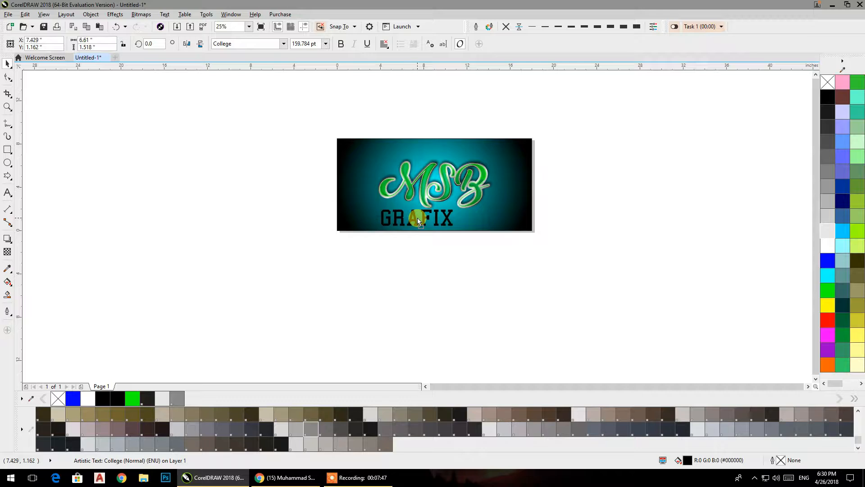
{"action": "left_click", "coordinate": [325, 43]}
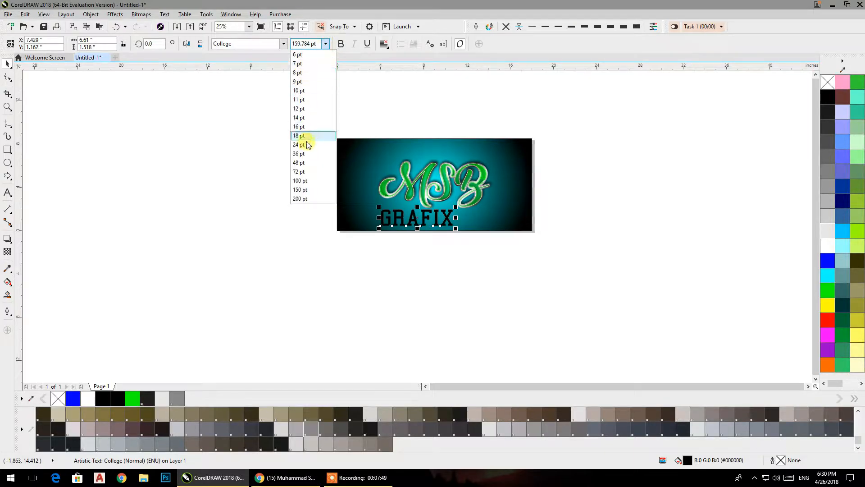
{"action": "left_click", "coordinate": [301, 180]}
{"action": "scroll", "coordinate": [440, 217], "scroll_direction": "up", "scroll_amount": 2}
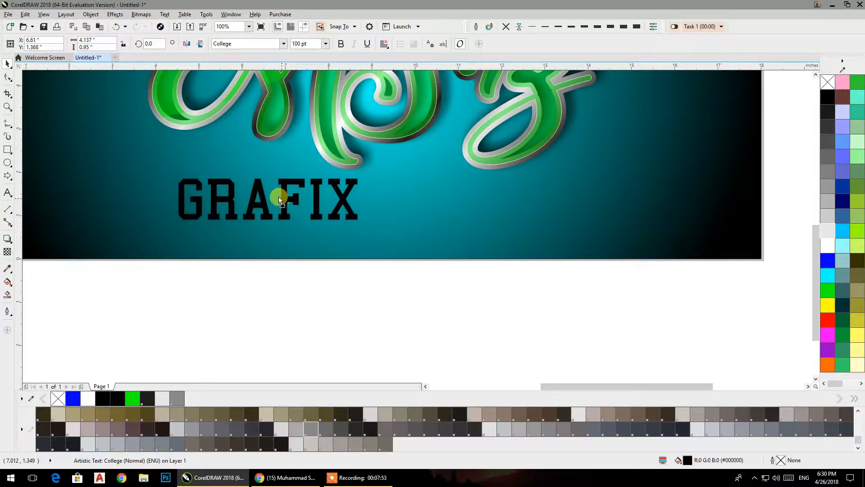
{"action": "left_click_drag", "start_coordinate": [283, 199], "coordinate": [265, 190]}
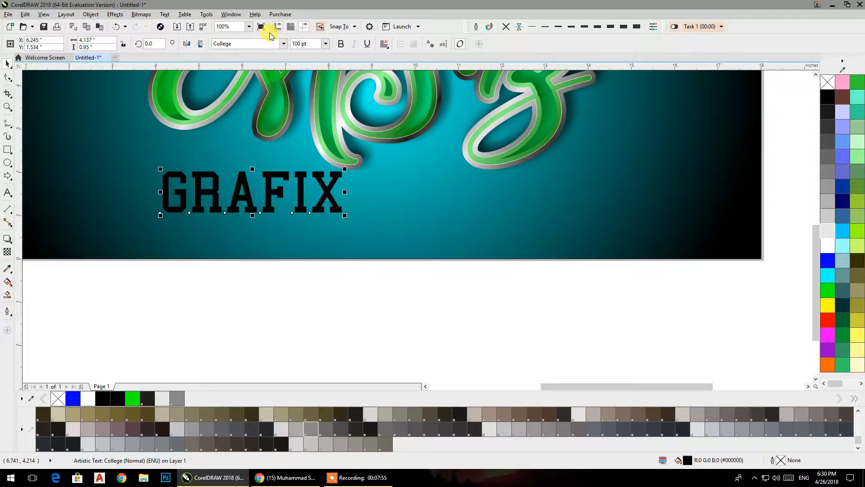
Reduce the GRAFIX text's font size to 80 pt
{"action": "left_click", "coordinate": [325, 44]}
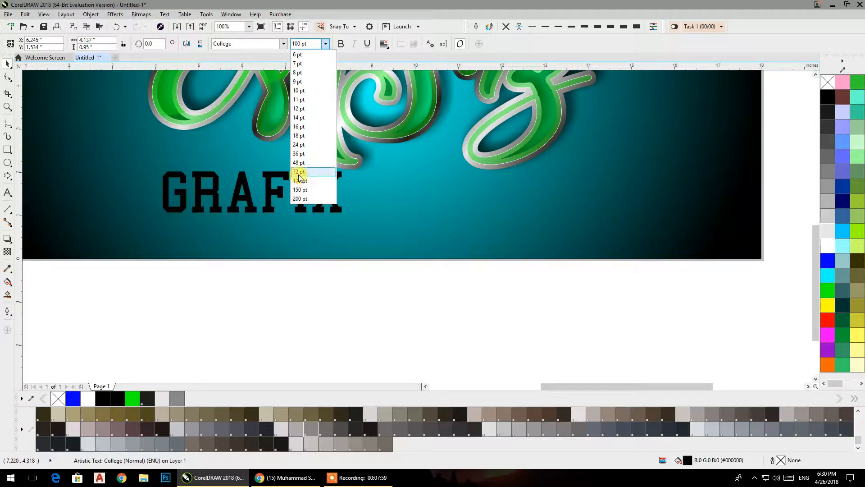
{"action": "left_click", "coordinate": [297, 172]}
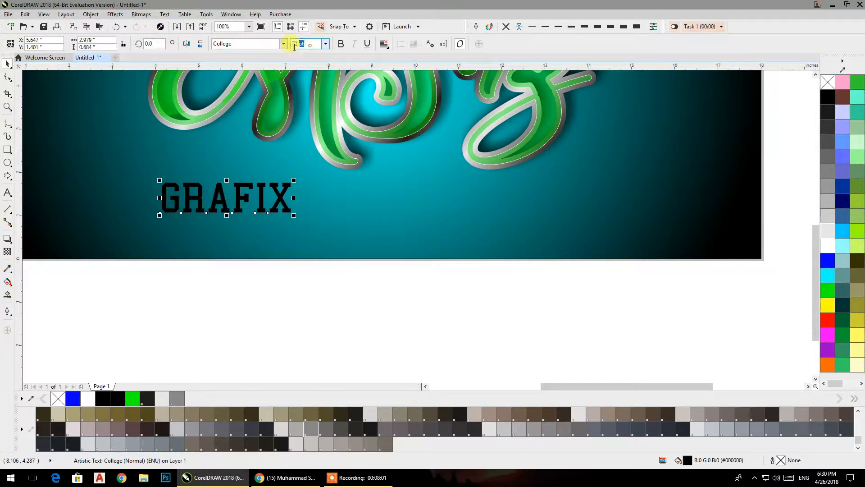
{"action": "type", "text": "890"}
{"action": "key", "text": "Return"}
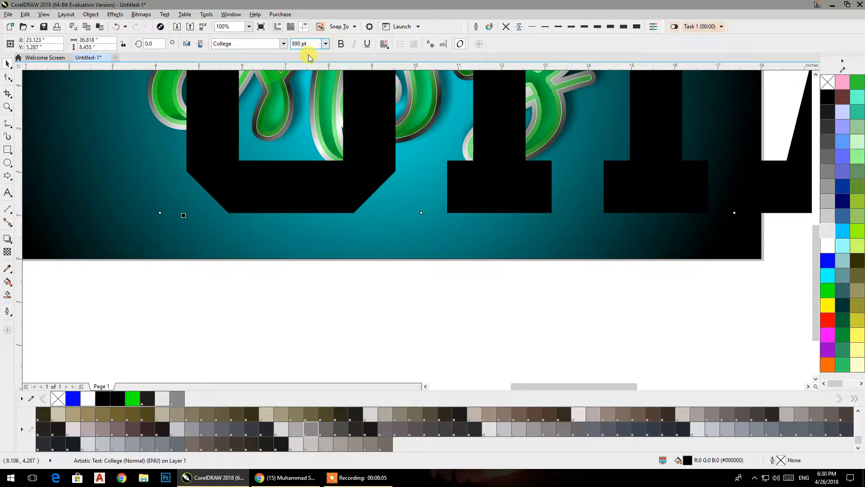
{"action": "type", "text": "0"}
{"action": "key", "text": "Return"}
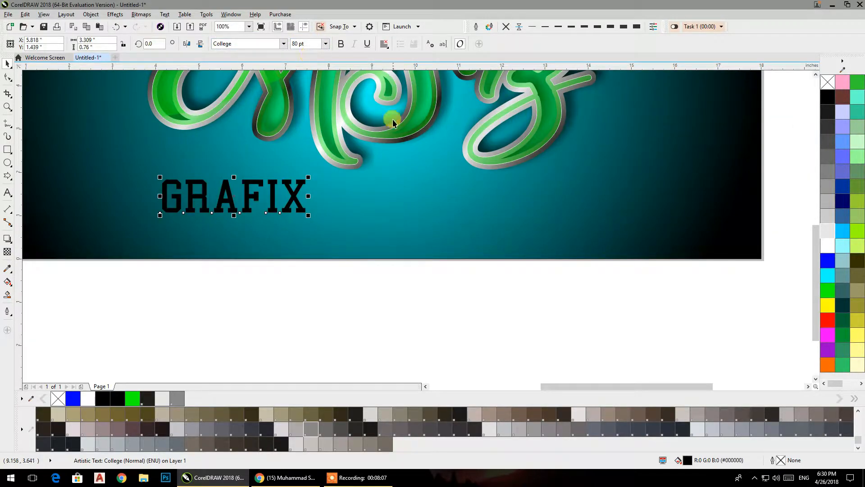
Place two vertical guidelines, one at the outer edge of the M and one at the outer edge of the B
{"action": "left_click", "coordinate": [7, 77]}
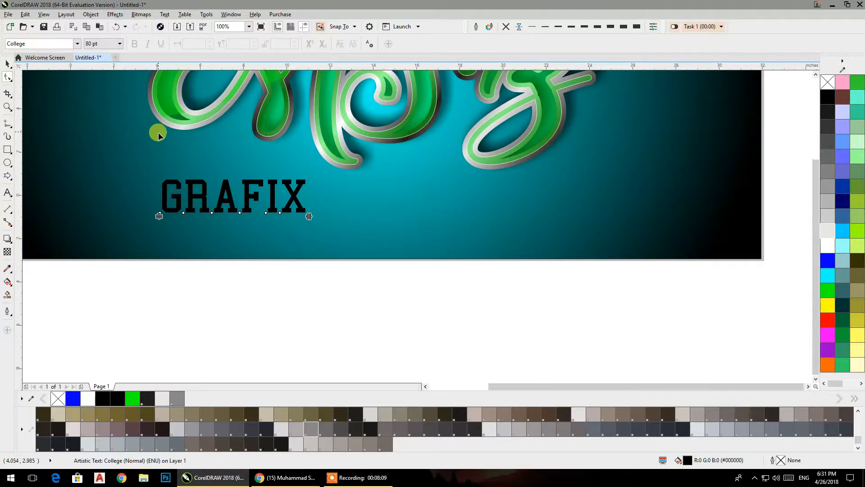
{"action": "scroll", "coordinate": [158, 132], "scroll_direction": "down", "scroll_amount": 1}
{"action": "left_click_drag", "start_coordinate": [190, 178], "coordinate": [194, 179]}
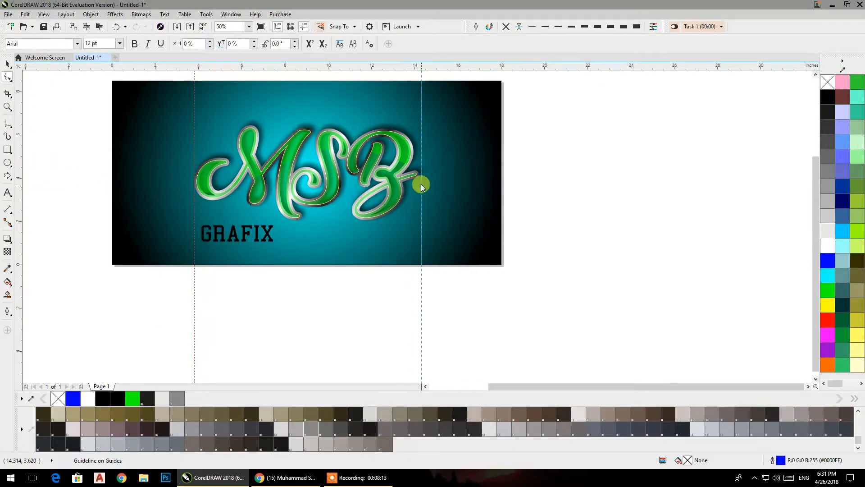
{"action": "left_click_drag", "start_coordinate": [420, 175], "coordinate": [420, 174]}
{"action": "left_click", "coordinate": [12, 66]}
Enable snapping to guidelines and align the G of GRAFIX with the guideline beside the M
{"action": "scroll", "coordinate": [225, 247], "scroll_direction": "up", "scroll_amount": 2}
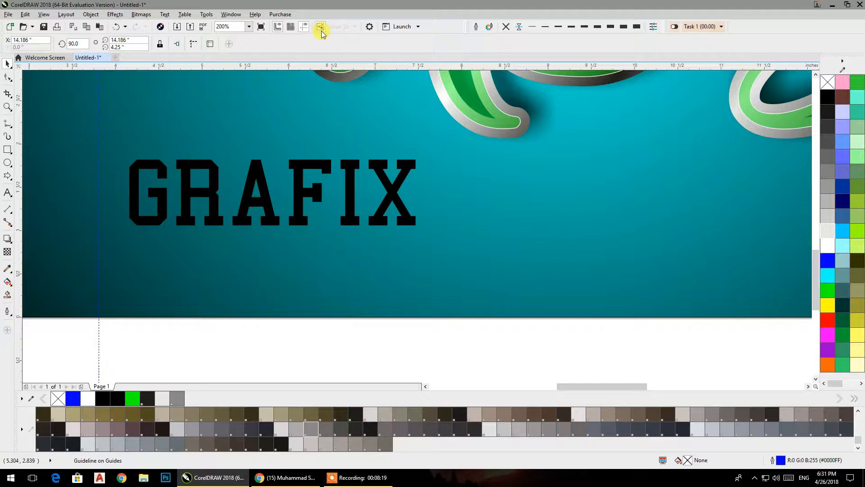
{"action": "left_click", "coordinate": [341, 27]}
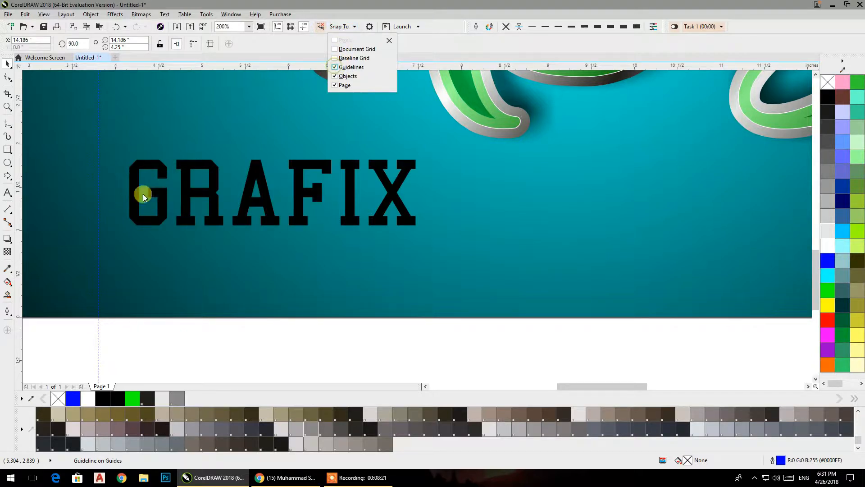
{"action": "left_click", "coordinate": [130, 194]}
{"action": "left_click", "coordinate": [131, 188]}
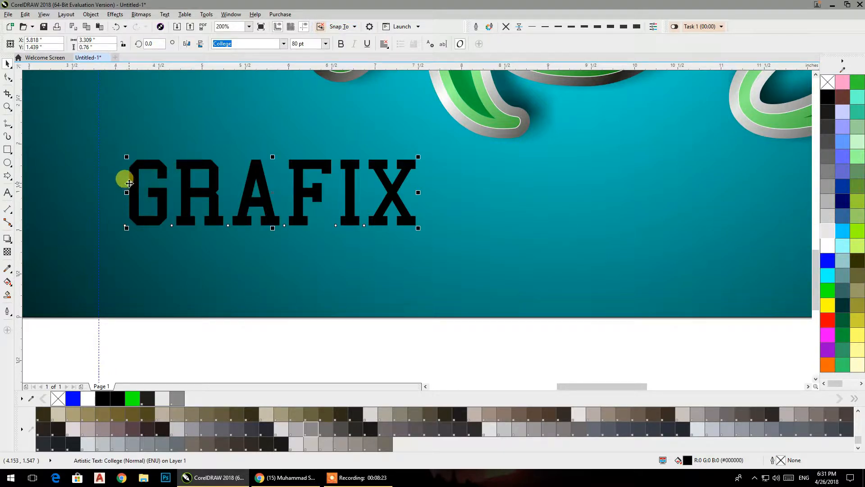
{"action": "left_click_drag", "start_coordinate": [128, 183], "coordinate": [101, 185]}
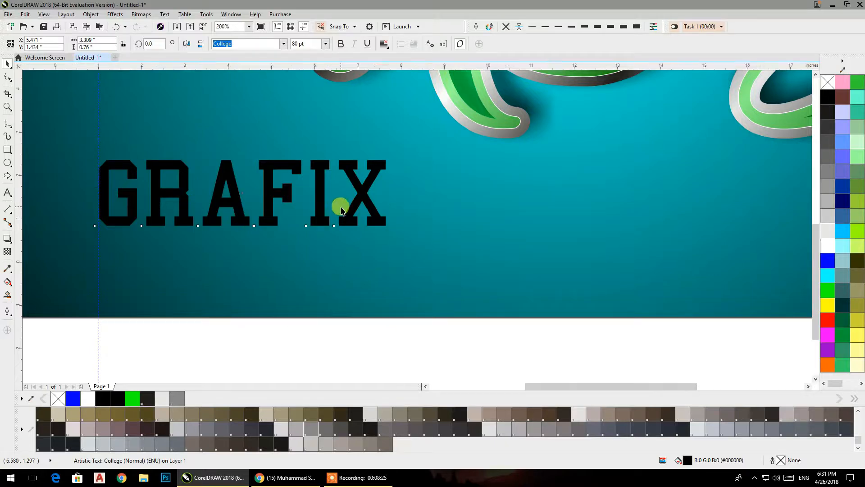
Widen the GRAFIX letter spacing until the X reaches the guideline beside the B
{"action": "scroll", "coordinate": [377, 201], "scroll_direction": "down", "scroll_amount": 3}
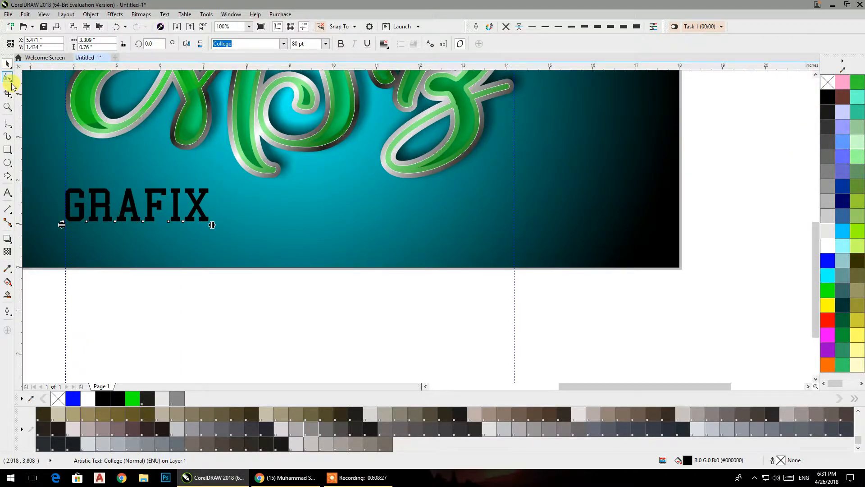
{"action": "left_click", "coordinate": [11, 82]}
{"action": "left_click_drag", "start_coordinate": [211, 226], "coordinate": [496, 221]}
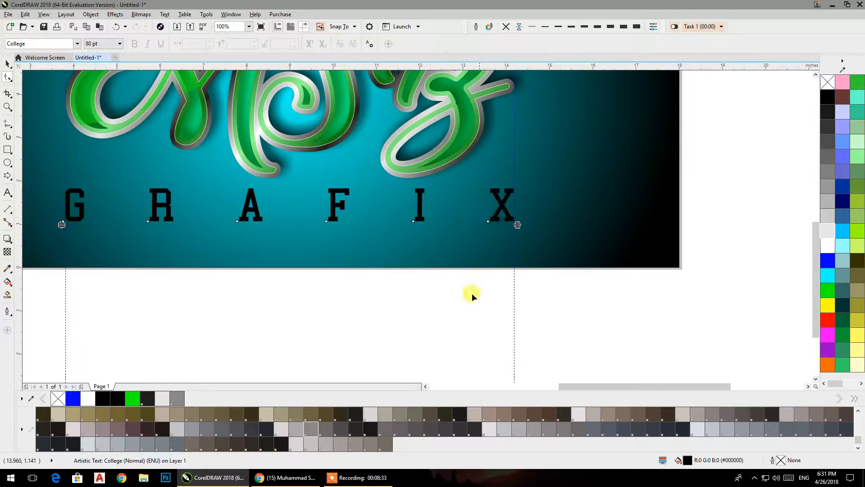
{"action": "left_click", "coordinate": [7, 63]}
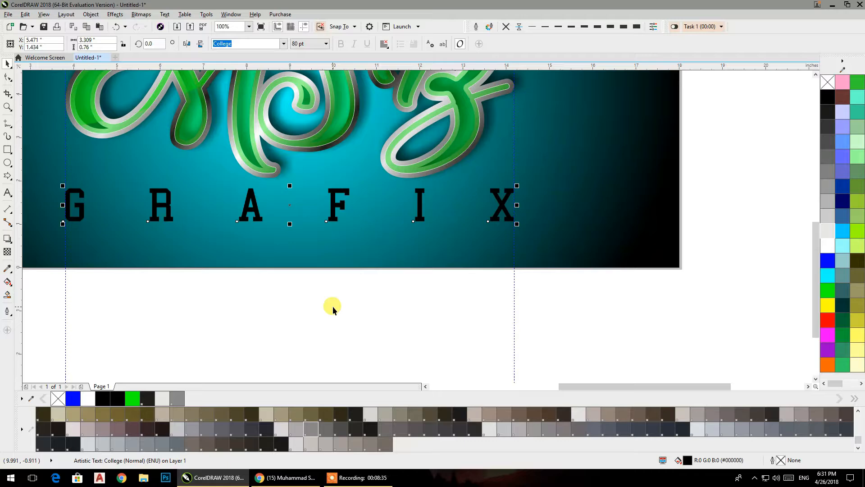
Scale the MSB and GRAFIX lettering down together to about 8.1 inches wide and center it on the page
{"action": "scroll", "coordinate": [332, 307], "scroll_direction": "down", "scroll_amount": 1}
{"action": "left_click_drag", "start_coordinate": [340, 309], "coordinate": [359, 329]}
{"action": "left_click_drag", "start_coordinate": [478, 328], "coordinate": [135, 139]}
{"action": "left_click_drag", "start_coordinate": [454, 287], "coordinate": [425, 272]}
{"action": "left_click_drag", "start_coordinate": [342, 233], "coordinate": [341, 185]}
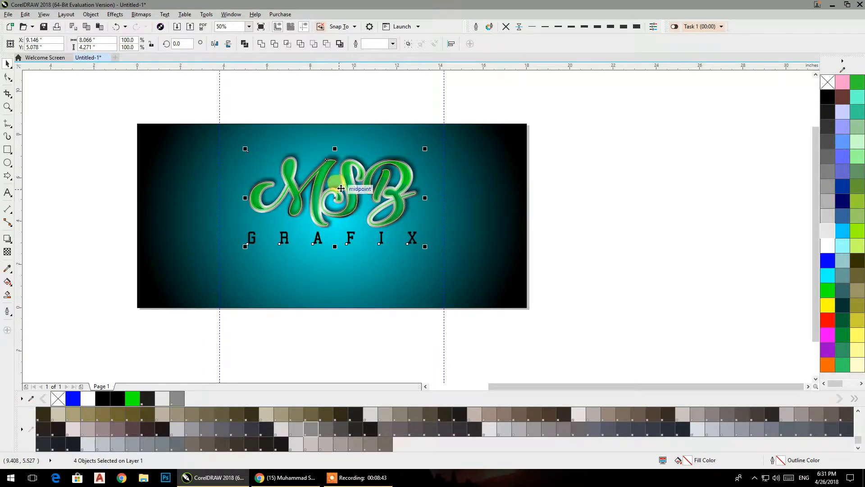
{"action": "left_click", "coordinate": [591, 237]}
Copy the MSB border's metallic fountain fill onto the GRAFIX text
{"action": "left_click", "coordinate": [413, 240]}
{"action": "scroll", "coordinate": [408, 231], "scroll_direction": "up", "scroll_amount": 2}
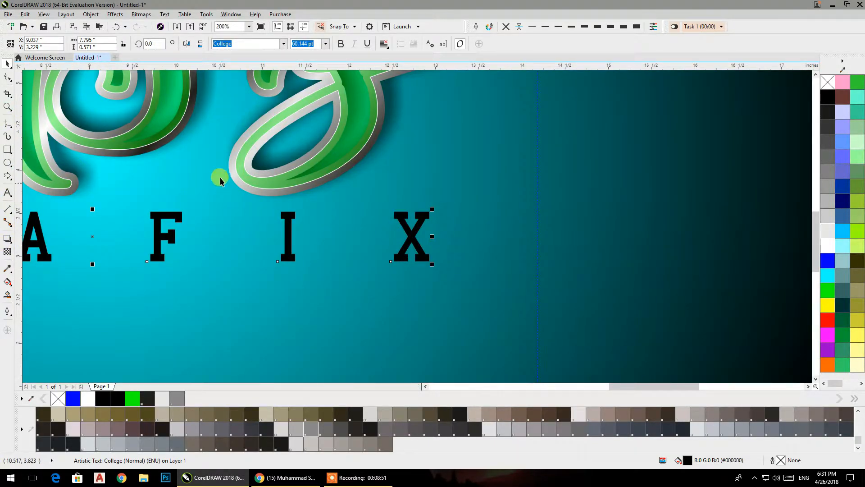
{"action": "left_click", "coordinate": [233, 169]}
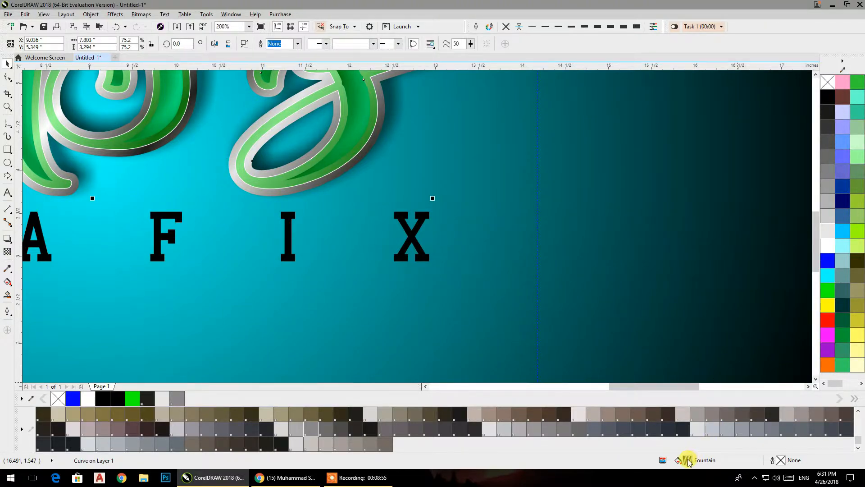
{"action": "left_click_drag", "start_coordinate": [597, 385], "coordinate": [425, 263]}
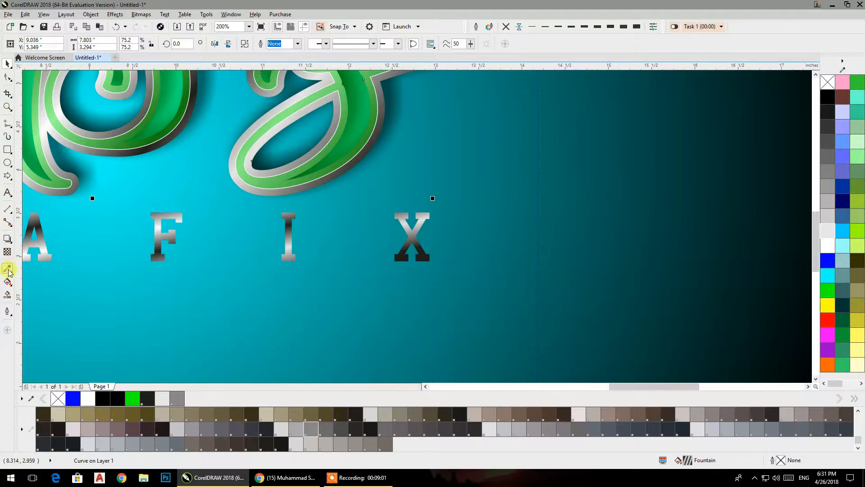
{"action": "left_click", "coordinate": [7, 283]}
{"action": "scroll", "coordinate": [236, 257], "scroll_direction": "down", "scroll_amount": 1}
{"action": "left_click_drag", "start_coordinate": [236, 257], "coordinate": [288, 264]}
{"action": "scroll", "coordinate": [287, 277], "scroll_direction": "up", "scroll_amount": 1}
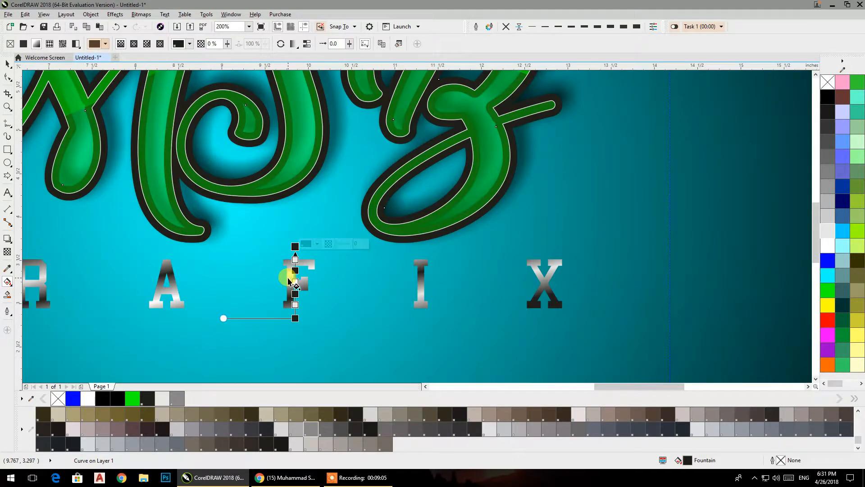
{"action": "key", "text": "ctrl+z"}
Run the GRAFIX text's fountain fill vertically from bottom to top and remove all intermediate color nodes except the central white one
{"action": "left_click", "coordinate": [293, 286]}
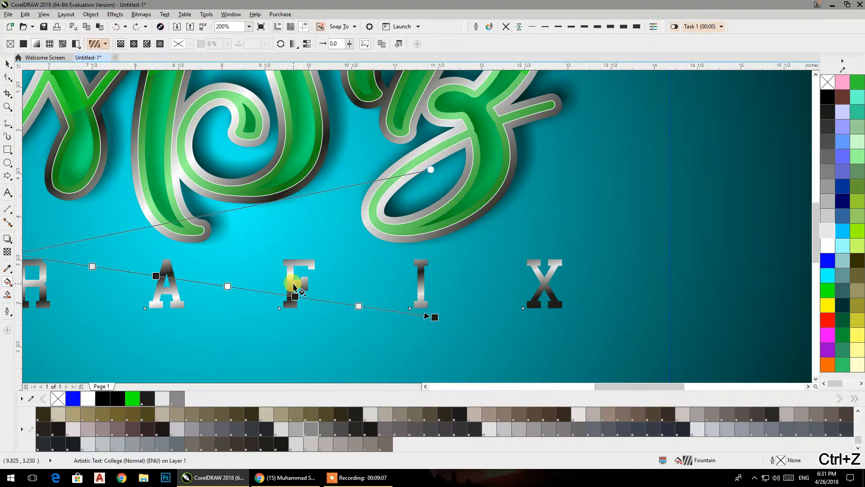
{"action": "left_click_drag", "start_coordinate": [294, 307], "coordinate": [294, 259]}
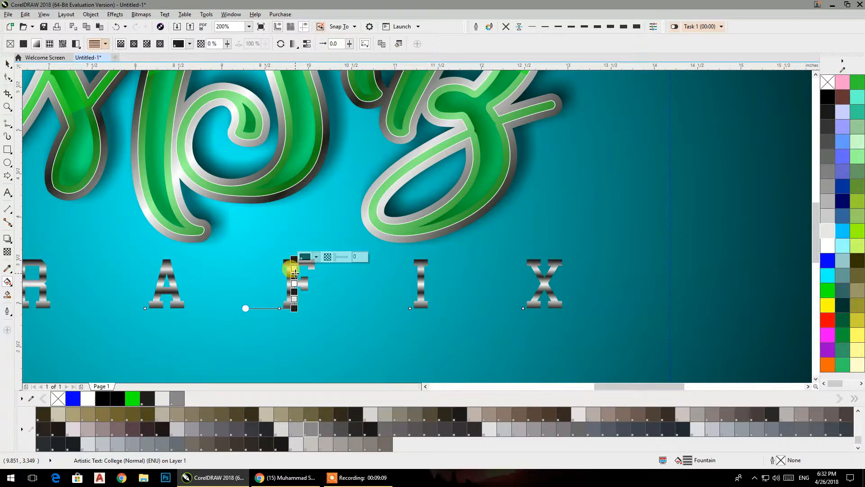
{"action": "double_click", "coordinate": [294, 269]}
{"action": "double_click", "coordinate": [294, 298]}
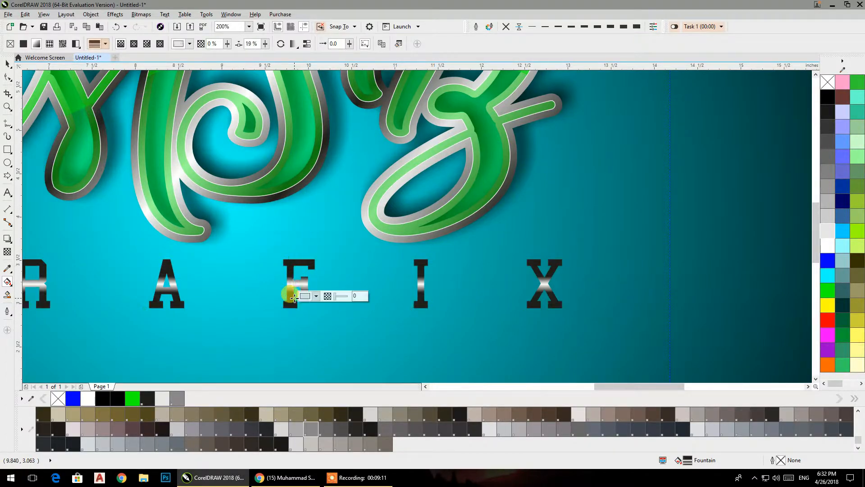
{"action": "double_click", "coordinate": [294, 275]}
{"action": "double_click", "coordinate": [293, 291]}
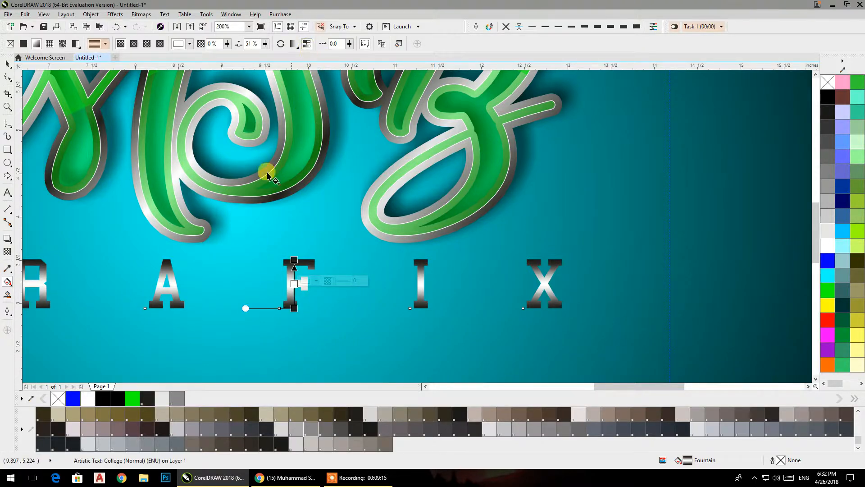
Extend both dark ends of the GRAFIX fountain fill slightly beyond the top and bottom of the letters
{"action": "scroll", "coordinate": [299, 314], "scroll_direction": "up", "scroll_amount": 2}
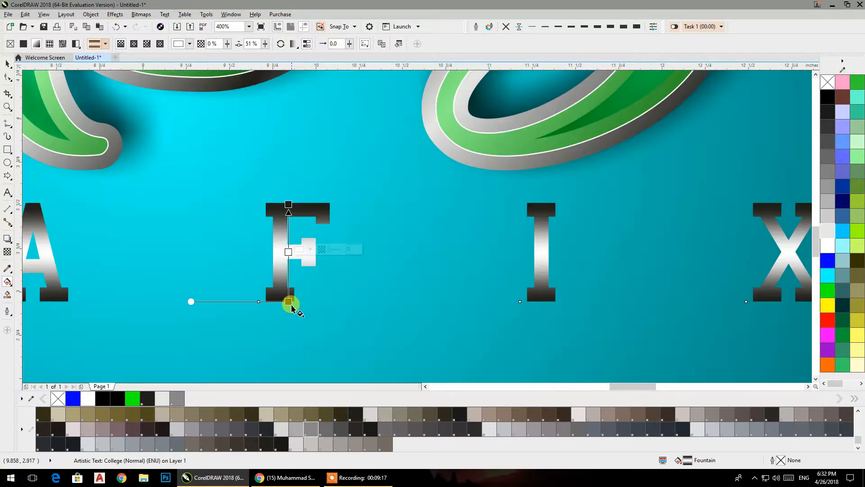
{"action": "left_click_drag", "start_coordinate": [288, 301], "coordinate": [288, 318]}
{"action": "left_click_drag", "start_coordinate": [288, 204], "coordinate": [289, 182]}
Give the GRAFIX text a white 1.5 pt outline with rounded corners and round line caps, placed behind the fill
{"action": "left_click", "coordinate": [8, 63]}
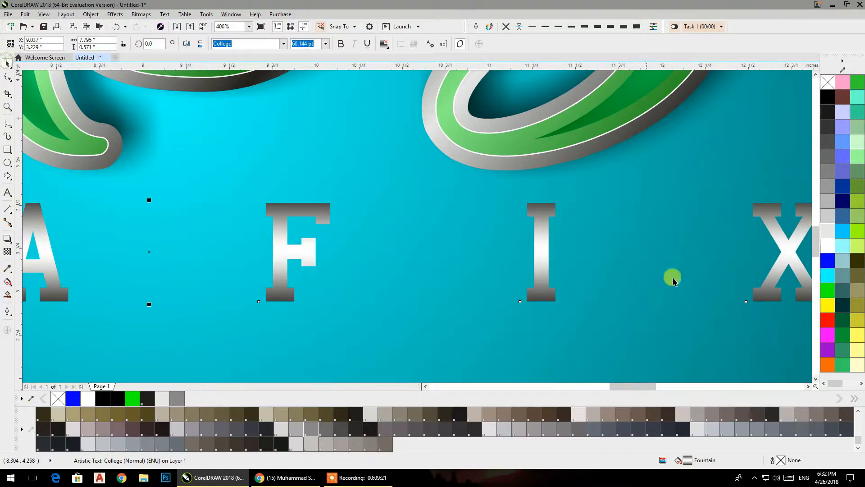
{"action": "right_click", "coordinate": [829, 246]}
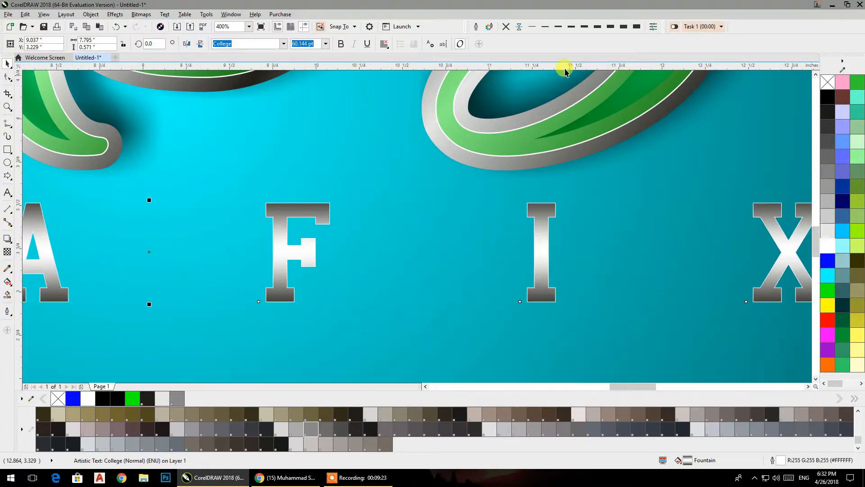
{"action": "left_click", "coordinate": [570, 28]}
{"action": "left_click", "coordinate": [475, 28]}
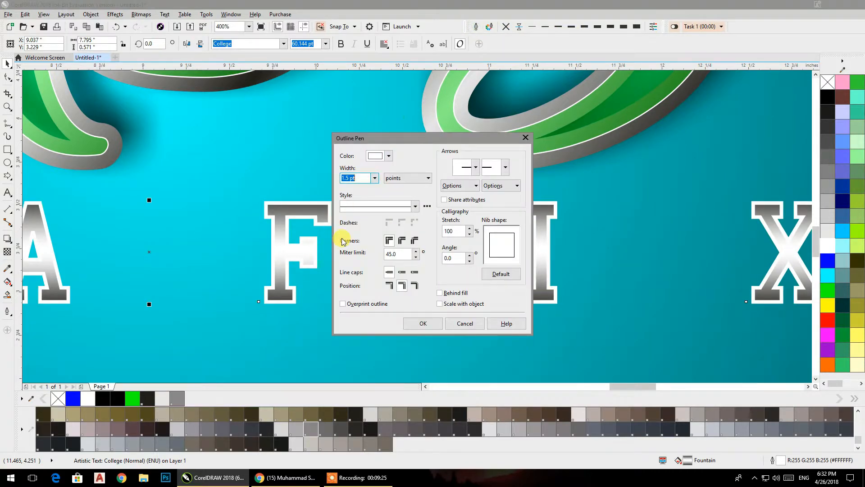
{"action": "left_click", "coordinate": [402, 241]}
{"action": "left_click", "coordinate": [402, 272]}
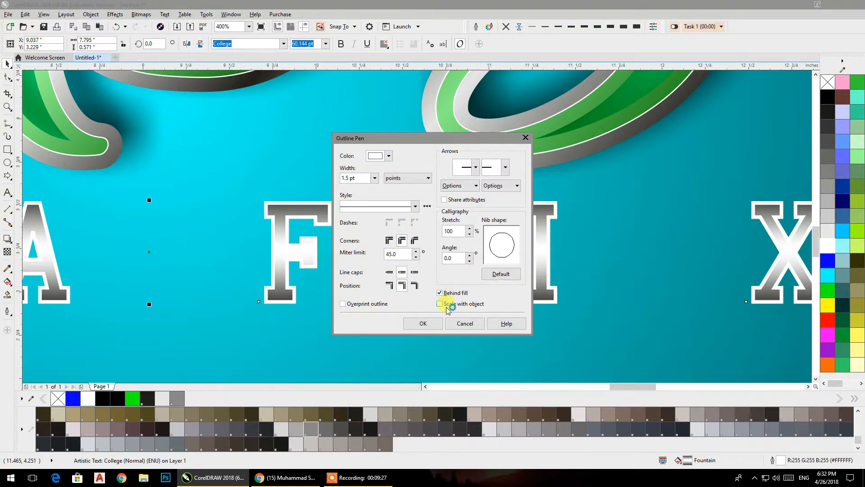
{"action": "left_click", "coordinate": [426, 321]}
Draw a flat ellipse below GRAFIX, about 9.8 by 0.39 inches, filled black with no outline
{"action": "scroll", "coordinate": [361, 156], "scroll_direction": "down", "scroll_amount": 5}
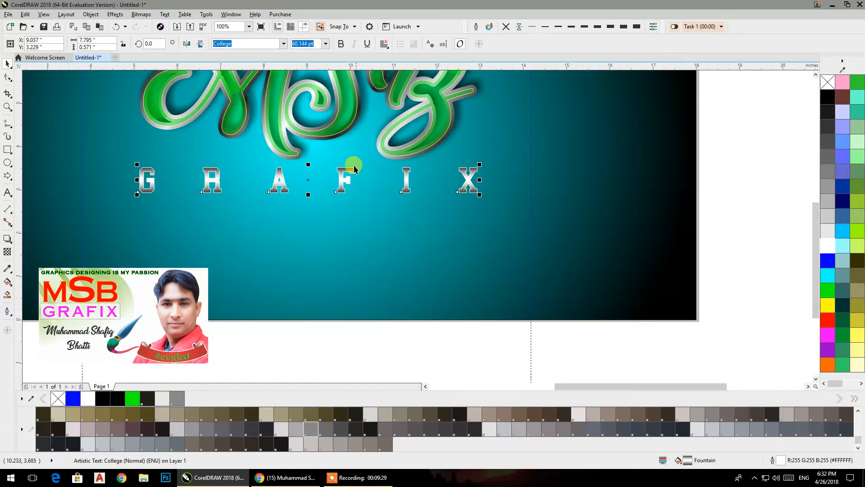
{"action": "left_click_drag", "start_coordinate": [356, 180], "coordinate": [373, 209]}
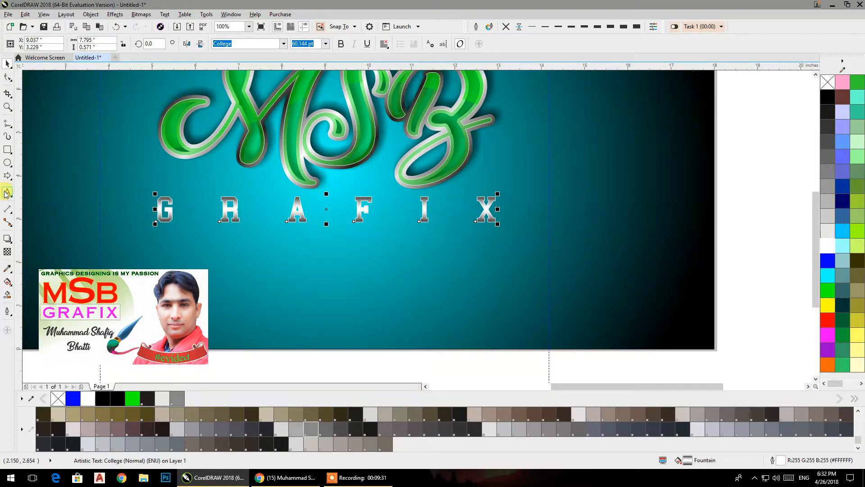
{"action": "left_click", "coordinate": [7, 163]}
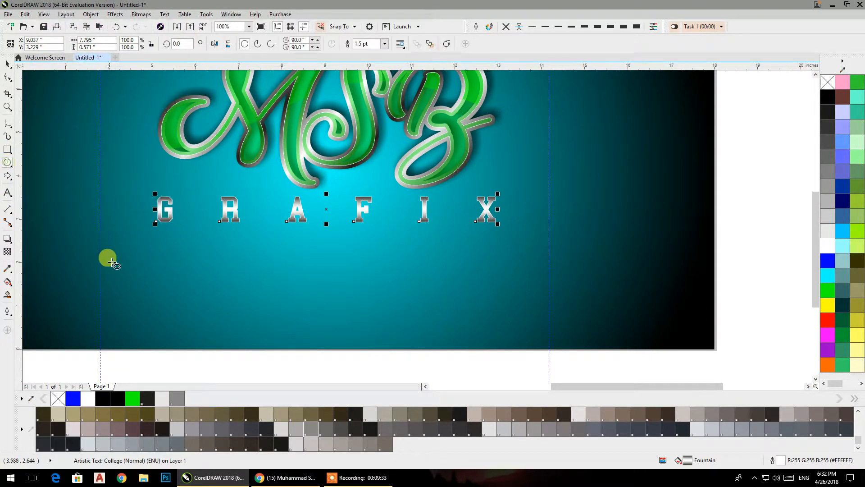
{"action": "left_click_drag", "start_coordinate": [106, 262], "coordinate": [533, 288]}
{"action": "left_click", "coordinate": [7, 66]}
{"action": "left_click_drag", "start_coordinate": [317, 292], "coordinate": [319, 281]}
{"action": "left_click", "coordinate": [827, 97]}
{"action": "left_click", "coordinate": [506, 26]}
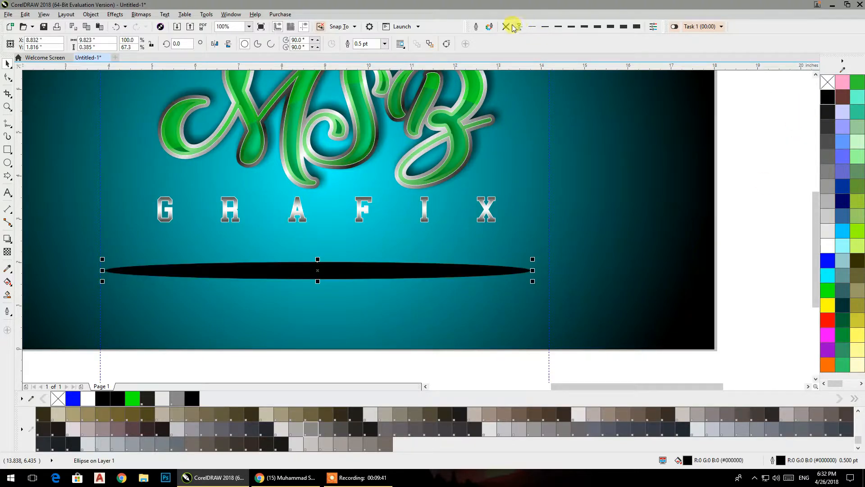
Convert the black ellipse to a 300 dpi RGB bitmap with anti-aliasing and a transparent background
{"action": "left_click", "coordinate": [114, 15]}
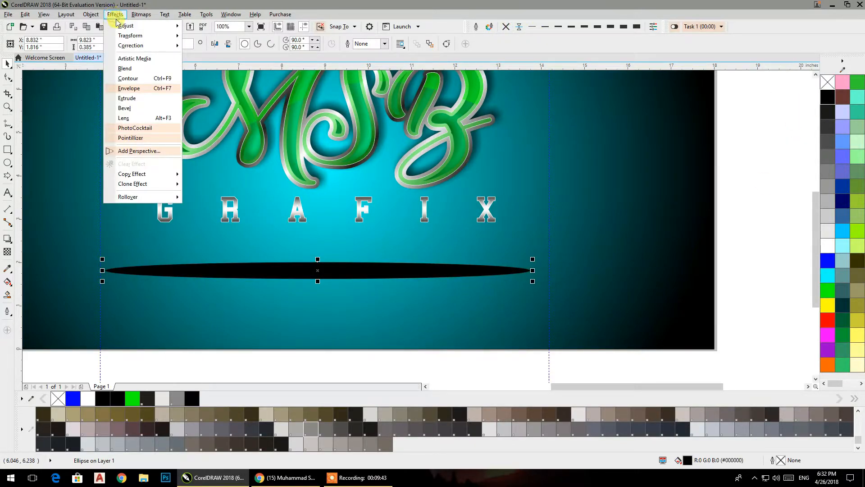
{"action": "left_click", "coordinate": [155, 26]}
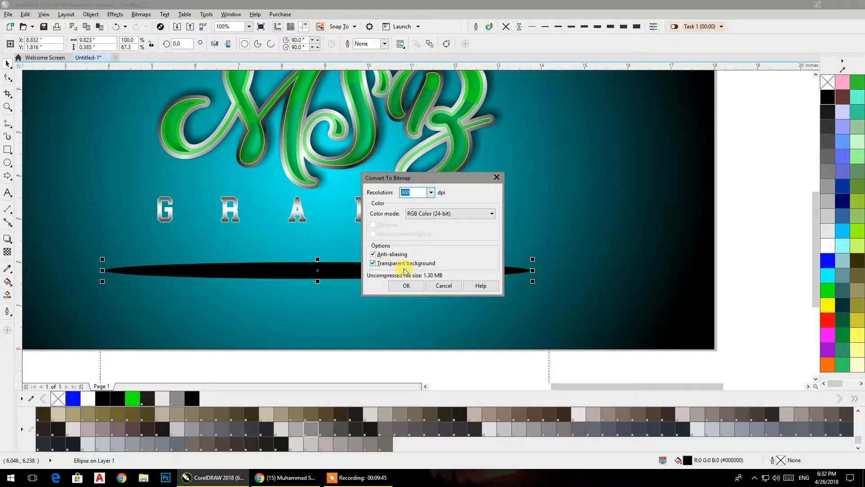
{"action": "left_click", "coordinate": [405, 285]}
Apply a Gaussian Blur with a radius of 1 pixel to the ellipse bitmap
{"action": "left_click", "coordinate": [141, 14]}
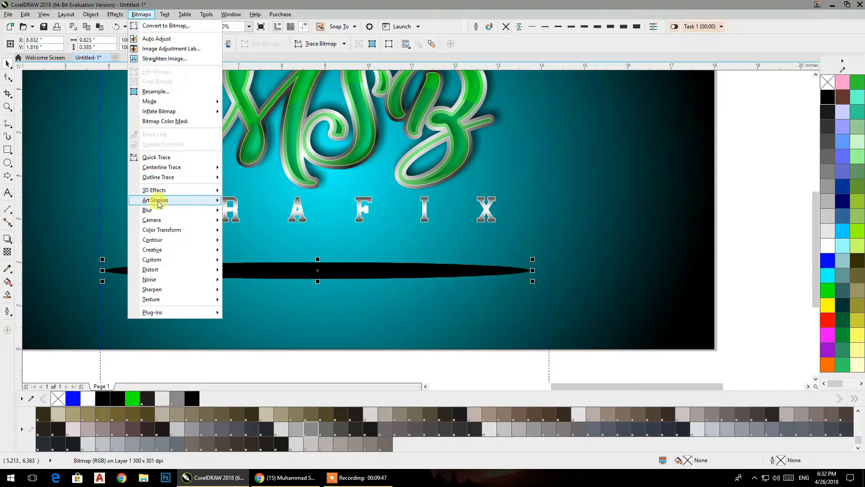
{"action": "mouse_move", "coordinate": [202, 207]}
{"action": "left_click", "coordinate": [274, 227]}
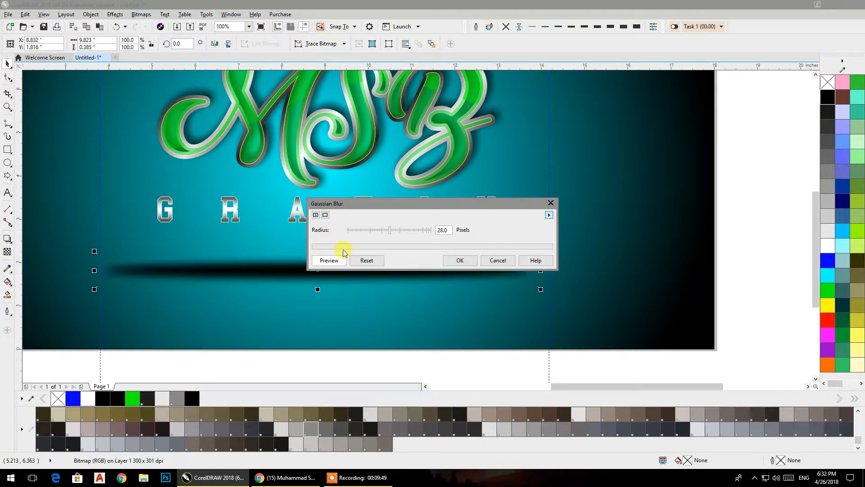
{"action": "left_click_drag", "start_coordinate": [372, 211], "coordinate": [382, 174]}
{"action": "left_click", "coordinate": [405, 195]}
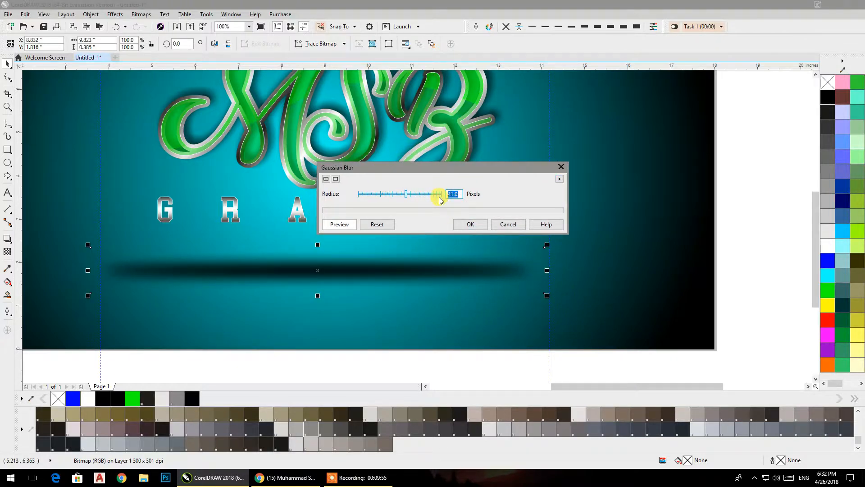
{"action": "type", "text": "7"}
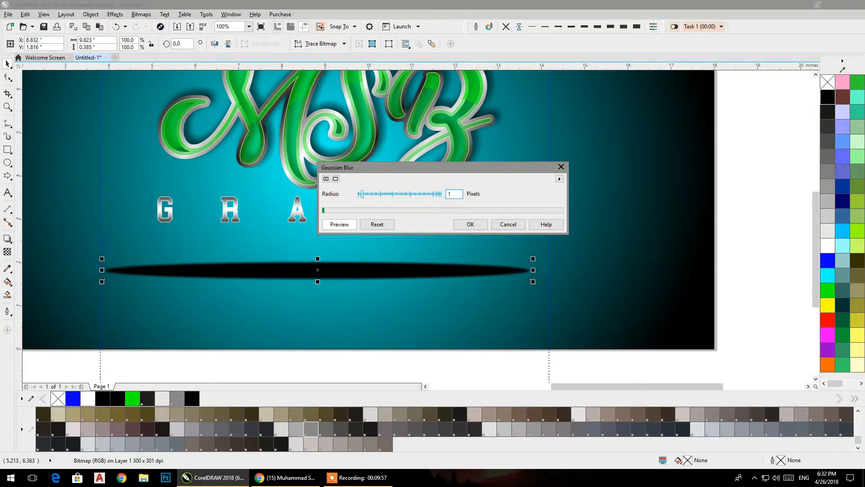
{"action": "type", "text": "5"}
{"action": "key", "text": "Return"}
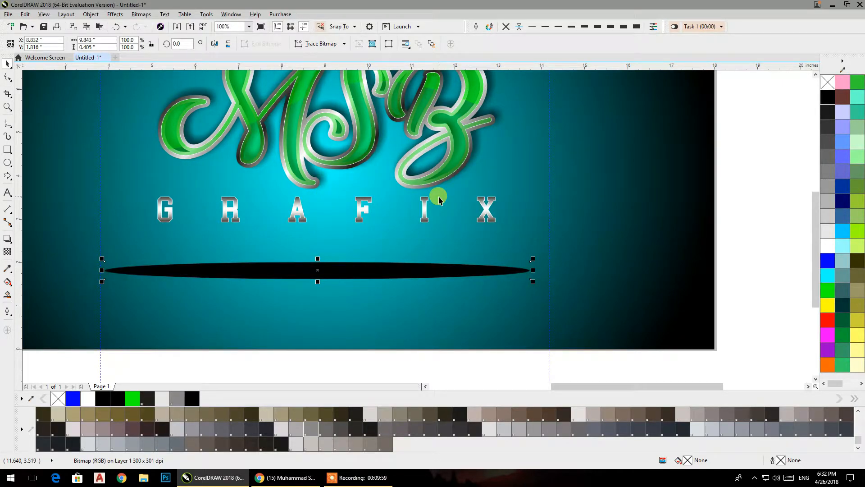
Shift the ellipse bitmap slightly up to the middle between the guidelines and apply a 40-pixel Gaussian Blur
{"action": "left_click_drag", "start_coordinate": [287, 262], "coordinate": [298, 258]}
{"action": "left_click", "coordinate": [140, 15]}
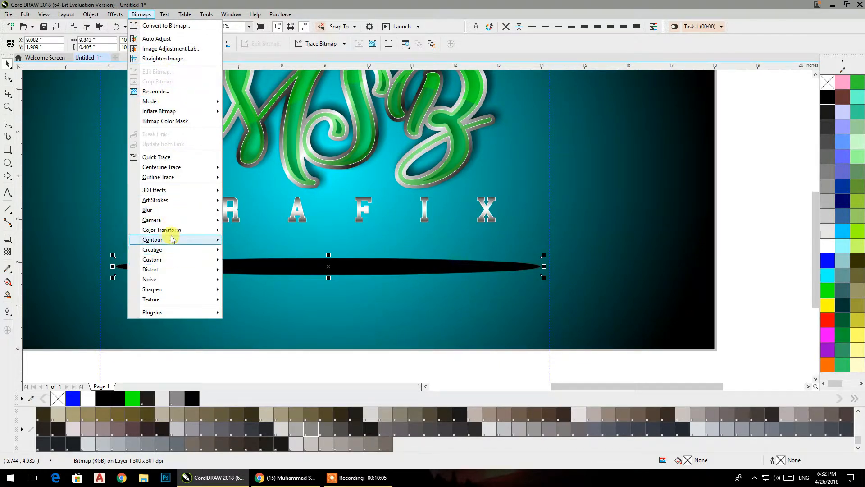
{"action": "mouse_move", "coordinate": [170, 210]}
{"action": "left_click", "coordinate": [265, 223]}
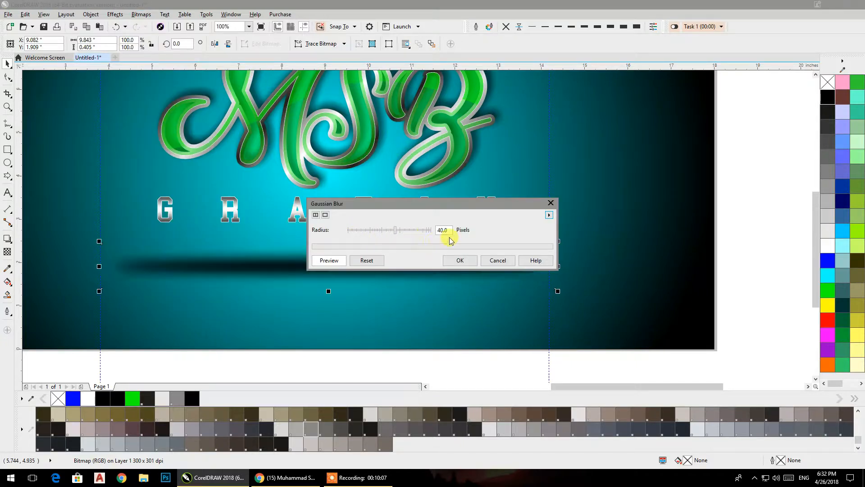
{"action": "left_click", "coordinate": [335, 262]}
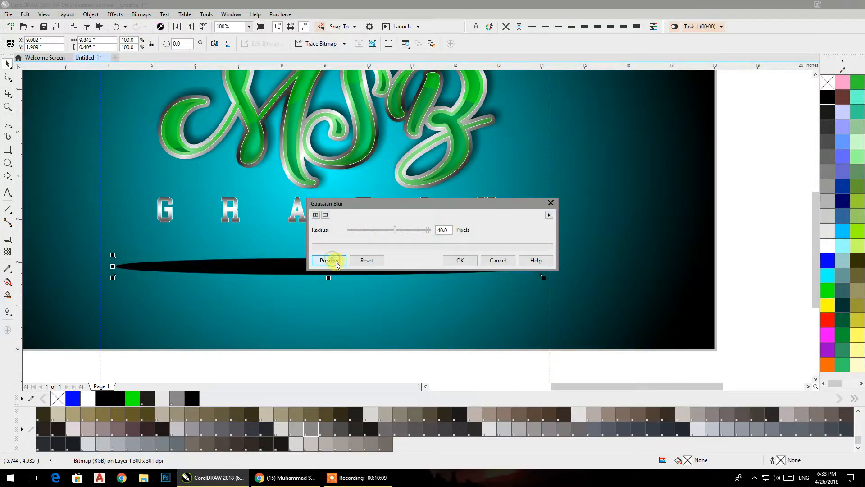
{"action": "left_click", "coordinate": [456, 261]}
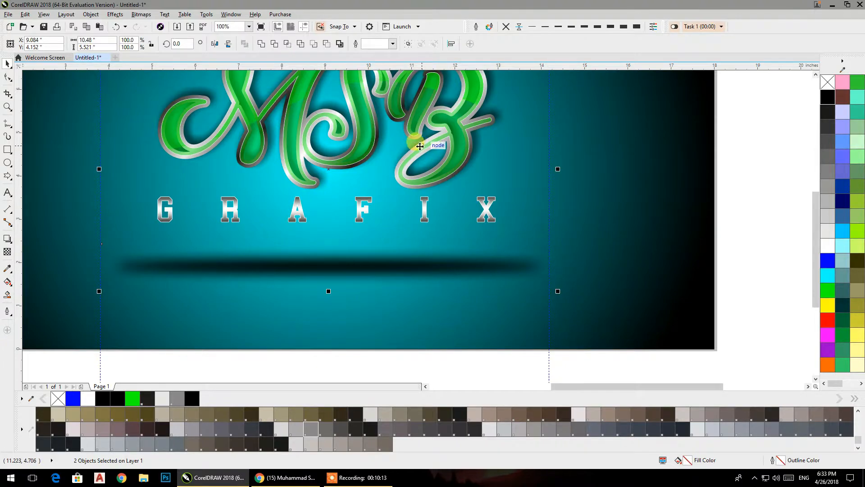
Align the blurred ellipse's horizontal center with the MSB lettering
{"action": "left_click", "coordinate": [748, 174]}
{"action": "scroll", "coordinate": [353, 187], "scroll_direction": "down", "scroll_amount": 4}
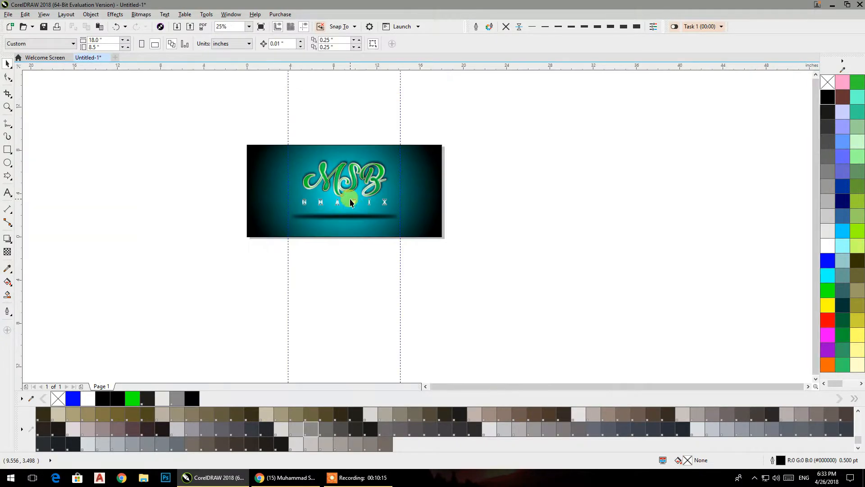
{"action": "left_click_drag", "start_coordinate": [323, 184], "coordinate": [304, 168]}
{"action": "key", "text": "shift+F2"}
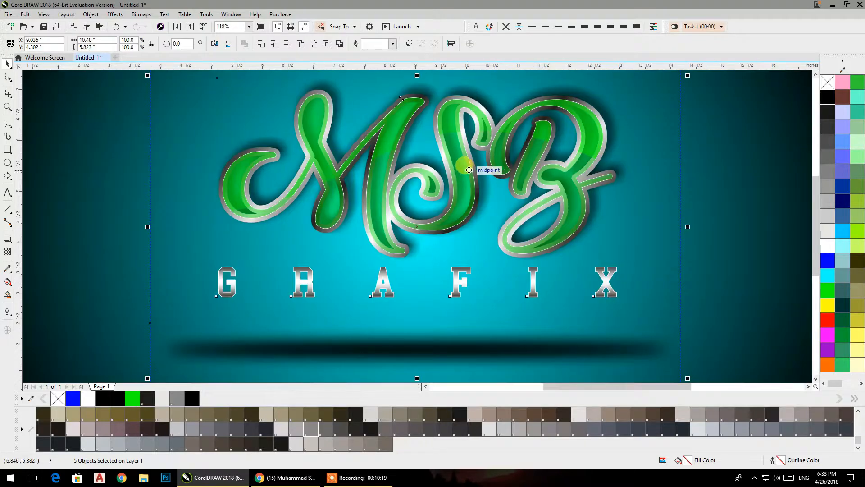
{"action": "right_click", "coordinate": [114, 102]}
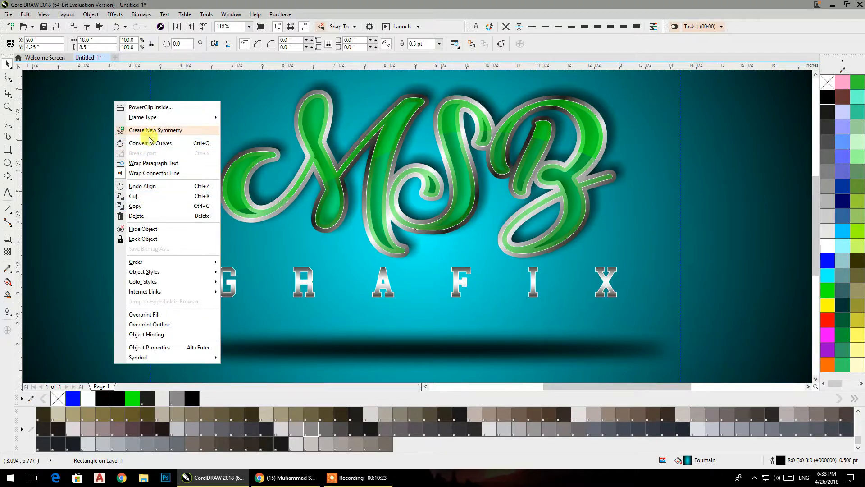
{"action": "left_click", "coordinate": [179, 29]}
{"action": "left_click", "coordinate": [190, 28]}
{"action": "key", "text": "Escape"}
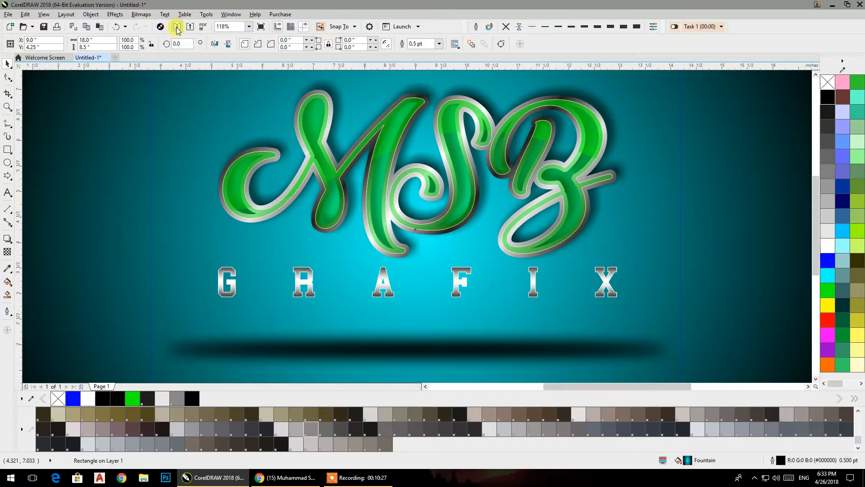
Import purple_lens_flare_2_by_velez23gfxstuff-d8ot4cm.png at about 3.9 inches wide and place it over the top of the M
{"action": "left_click", "coordinate": [178, 29]}
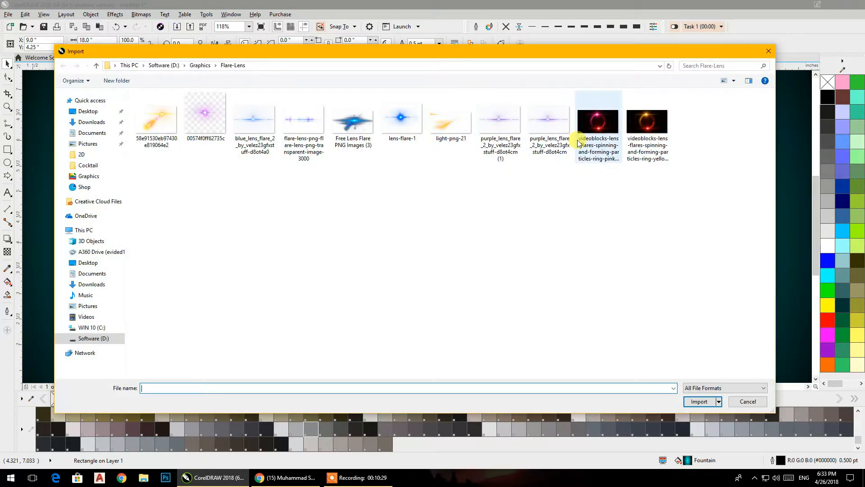
{"action": "left_click", "coordinate": [549, 128]}
{"action": "left_click", "coordinate": [697, 401]}
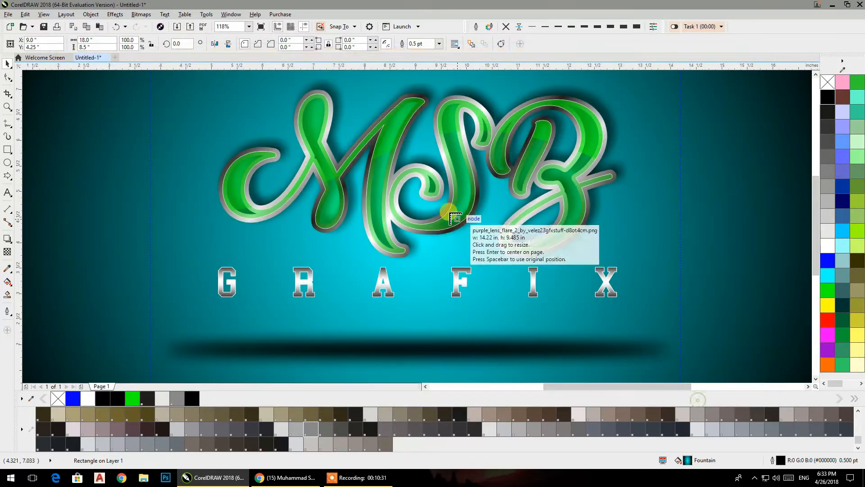
{"action": "scroll", "coordinate": [372, 207], "scroll_direction": "down", "scroll_amount": 2}
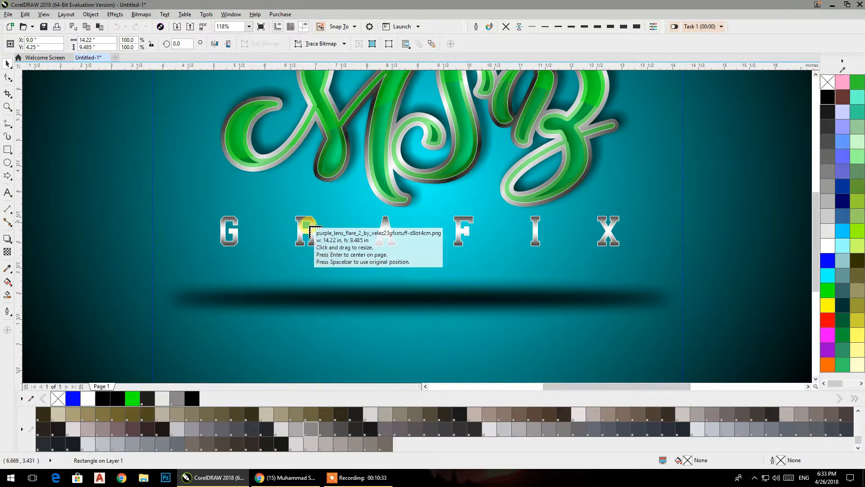
{"action": "left_click_drag", "start_coordinate": [385, 142], "coordinate": [356, 248]}
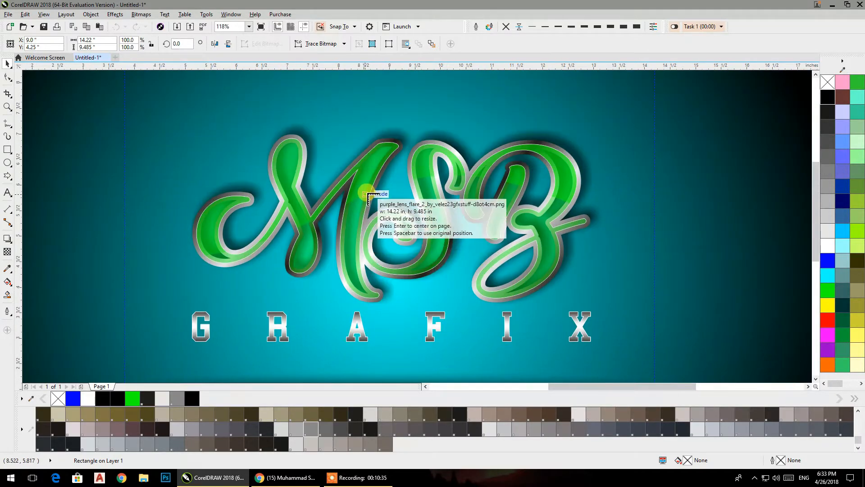
{"action": "left_click_drag", "start_coordinate": [292, 134], "coordinate": [143, 250]}
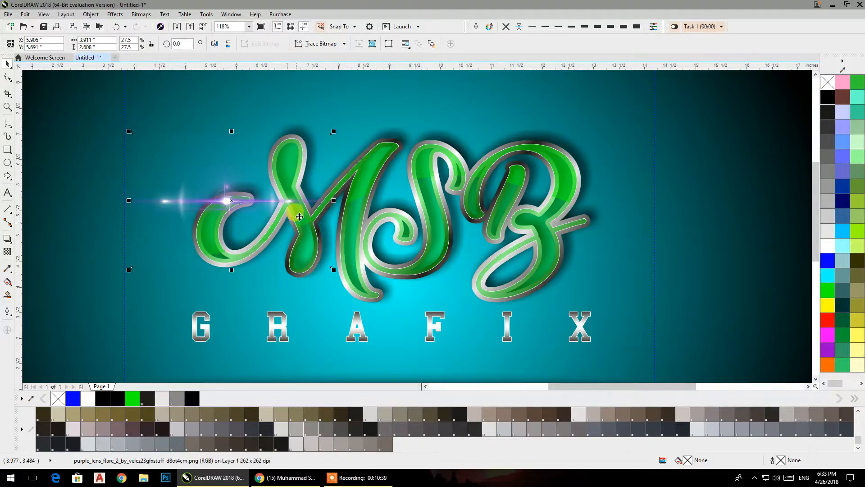
{"action": "left_click_drag", "start_coordinate": [246, 197], "coordinate": [307, 150]}
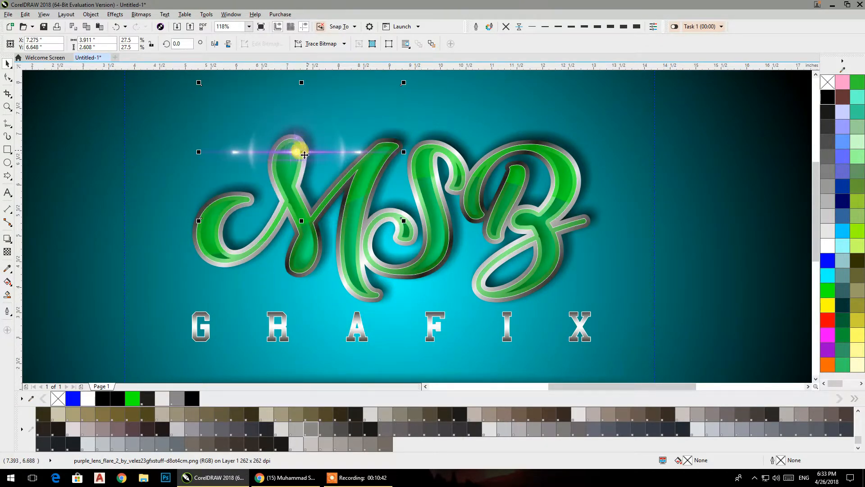
Apply an elliptical fountain transparency to the lens flare, opaque white at its centre and fading to transparent black at the outer edge
{"action": "left_click", "coordinate": [8, 250]}
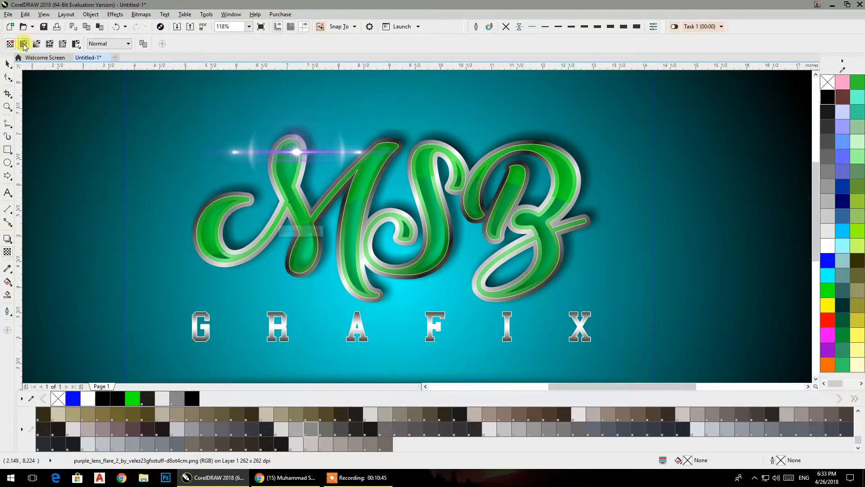
{"action": "left_click", "coordinate": [24, 44]}
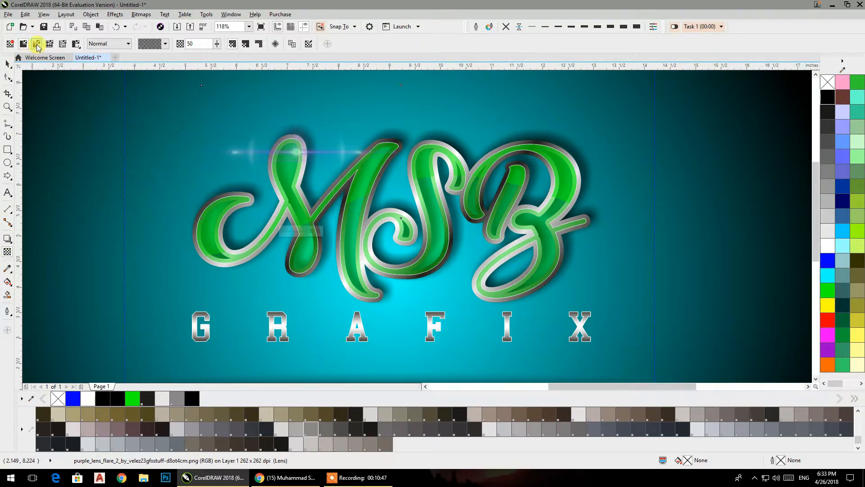
{"action": "left_click", "coordinate": [36, 44]}
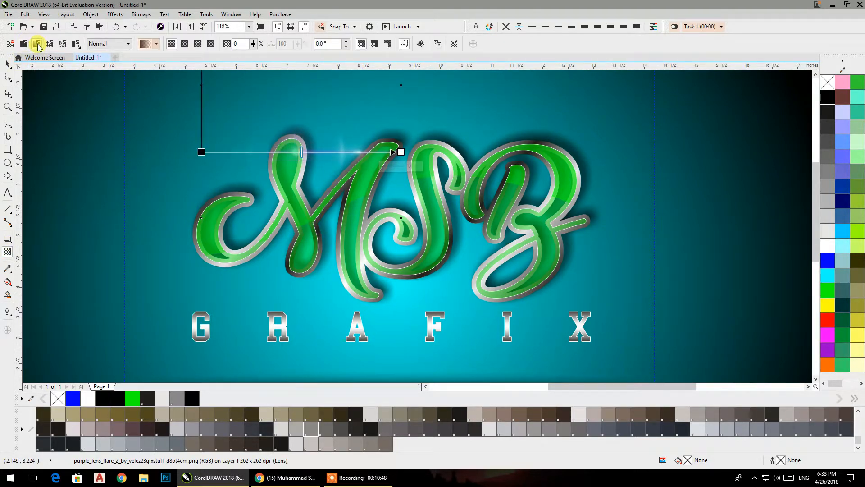
{"action": "left_click", "coordinate": [185, 44]}
{"action": "left_click_drag", "start_coordinate": [827, 97], "coordinate": [302, 153]}
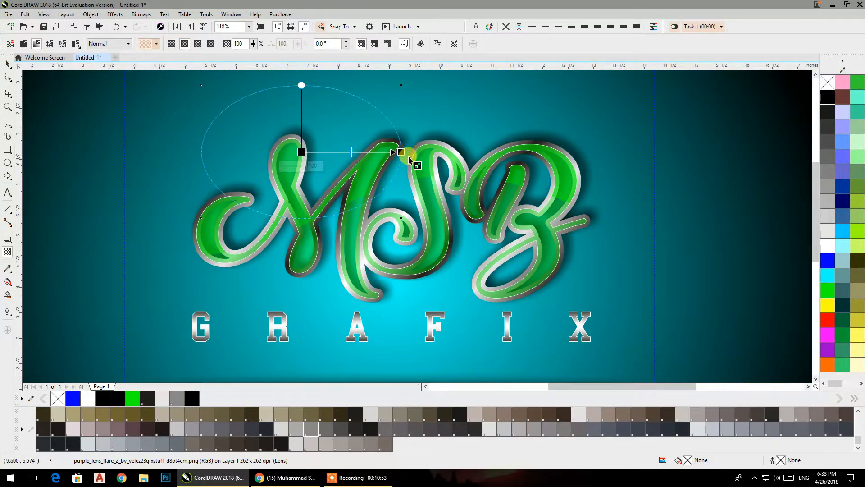
{"action": "left_click_drag", "start_coordinate": [403, 153], "coordinate": [347, 145]}
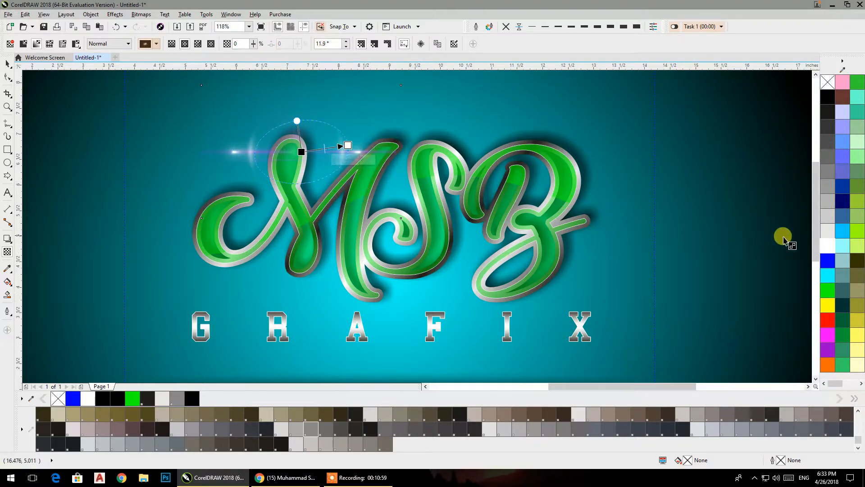
{"action": "left_click_drag", "start_coordinate": [828, 246], "coordinate": [301, 152]}
{"action": "left_click_drag", "start_coordinate": [828, 97], "coordinate": [371, 144]}
Move the lens flare slightly to the right over the top of the M and deselect it
{"action": "left_click", "coordinate": [7, 62]}
{"action": "left_click_drag", "start_coordinate": [295, 146], "coordinate": [307, 150]}
{"action": "scroll", "coordinate": [371, 134], "scroll_direction": "down", "scroll_amount": 2}
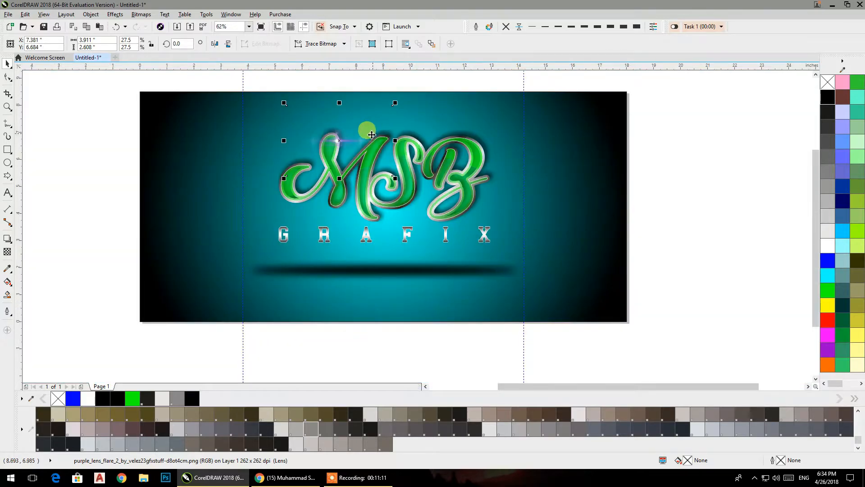
{"action": "left_click", "coordinate": [54, 123]}
Draw a circle about 5.7 inches wide at the page's left edge and combine it with a concentric copy scaled to about 82% into a ring
{"action": "left_click", "coordinate": [7, 162]}
{"action": "left_click_drag", "start_coordinate": [106, 91], "coordinate": [265, 249]}
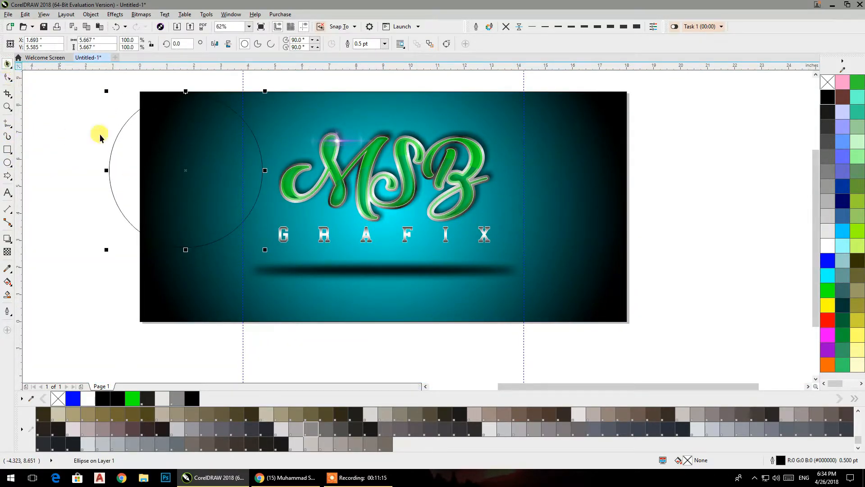
{"action": "left_click_drag", "start_coordinate": [266, 251], "coordinate": [249, 244]}
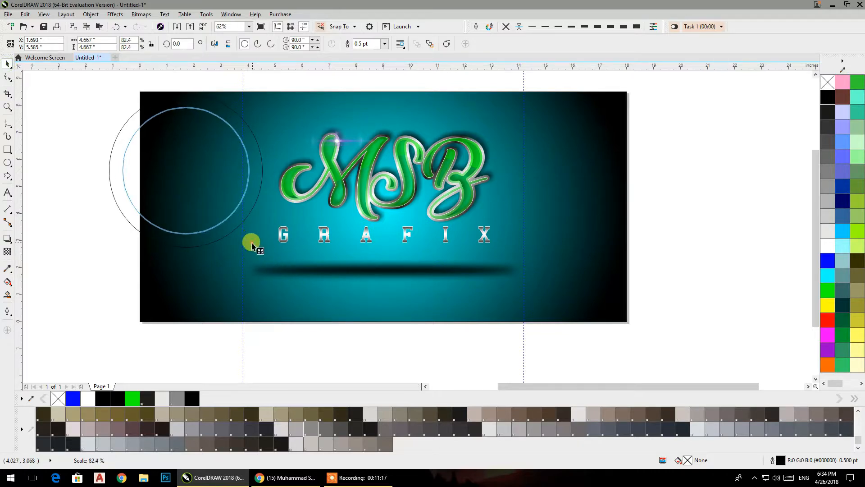
{"action": "left_click", "coordinate": [112, 156], "text": "shift"}
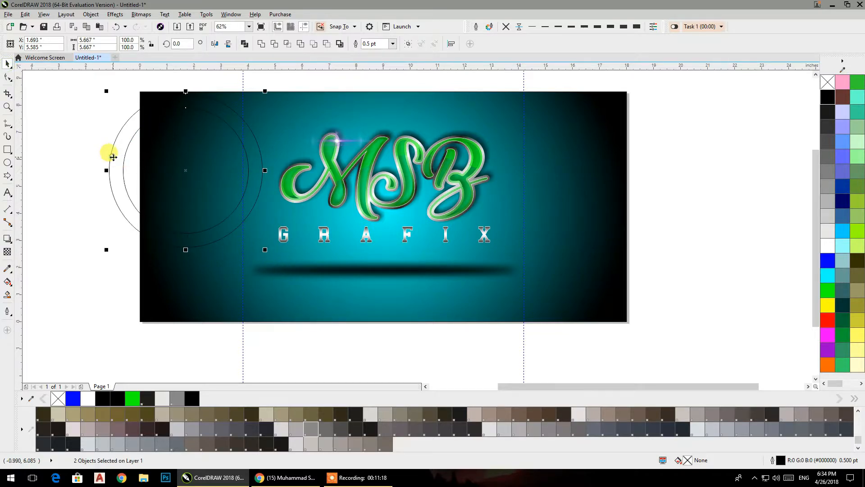
{"action": "left_click", "coordinate": [245, 45]}
Fill the ring with white and remove its outline
{"action": "left_click", "coordinate": [828, 96]}
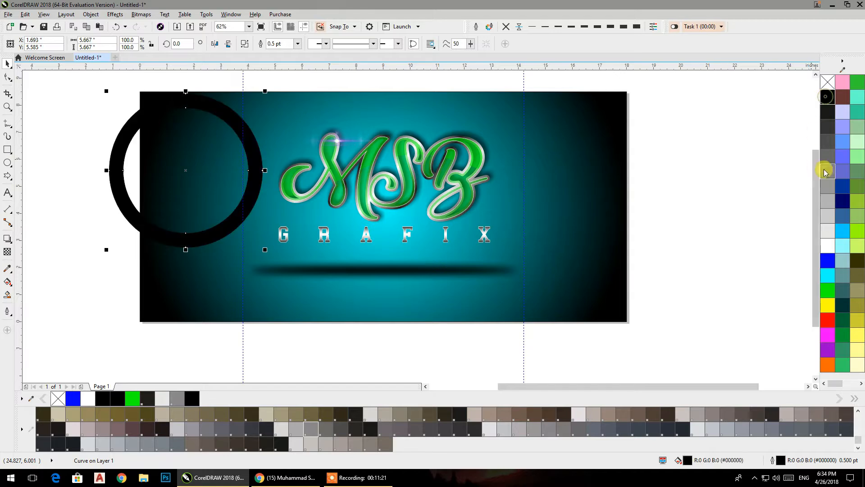
{"action": "left_click", "coordinate": [826, 246]}
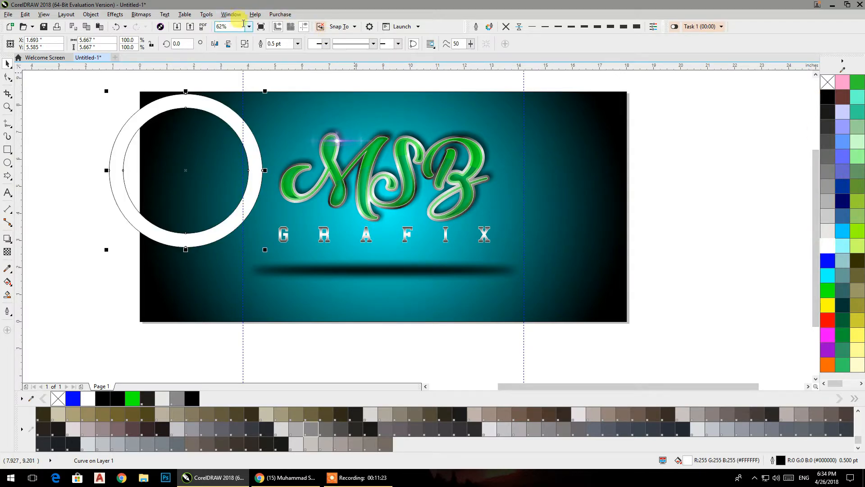
{"action": "left_click", "coordinate": [490, 27]}
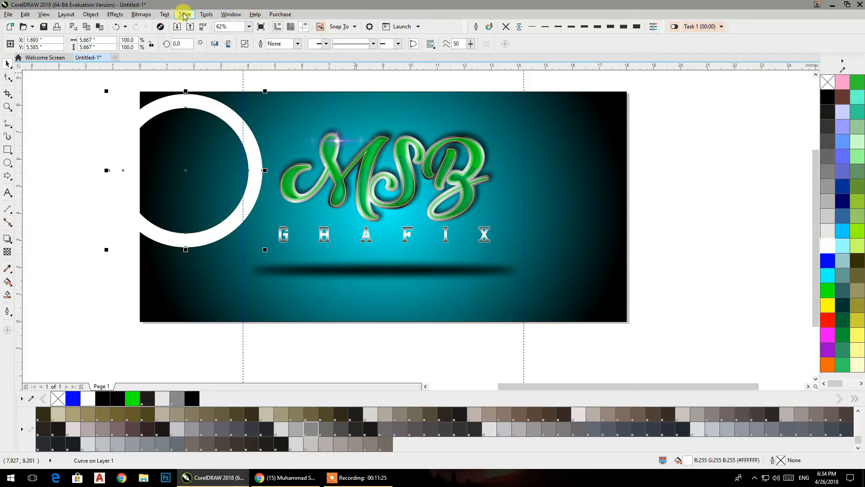
Convert the white ring to a 300 dpi RGB bitmap with anti-aliasing and a transparent background
{"action": "left_click", "coordinate": [139, 15]}
{"action": "left_click", "coordinate": [171, 26]}
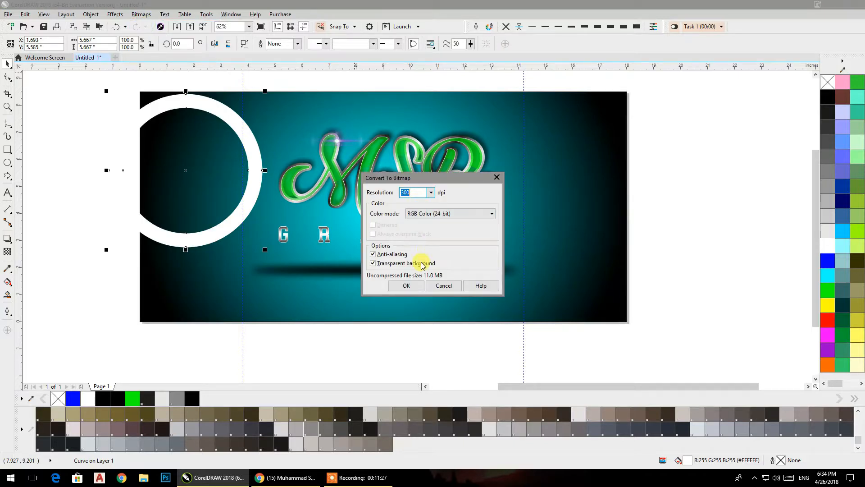
{"action": "left_click", "coordinate": [406, 286]}
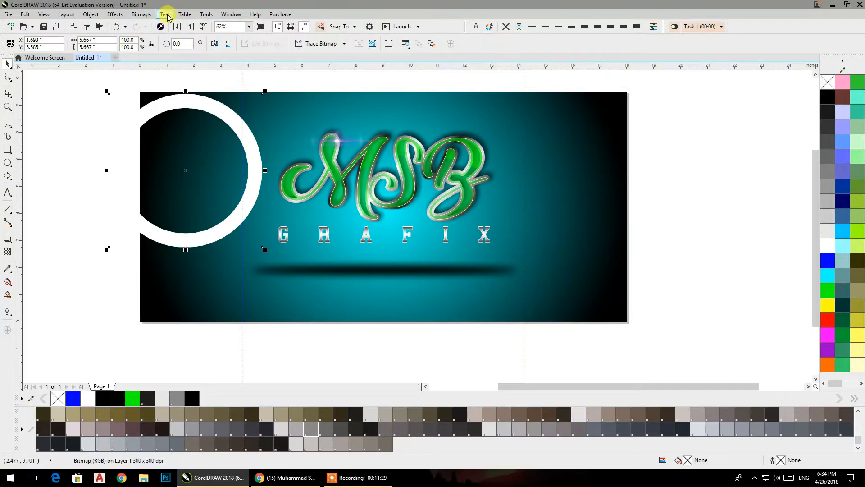
Apply a Gaussian Blur with a radius of 74 pixels to the ring bitmap
{"action": "left_click", "coordinate": [141, 15]}
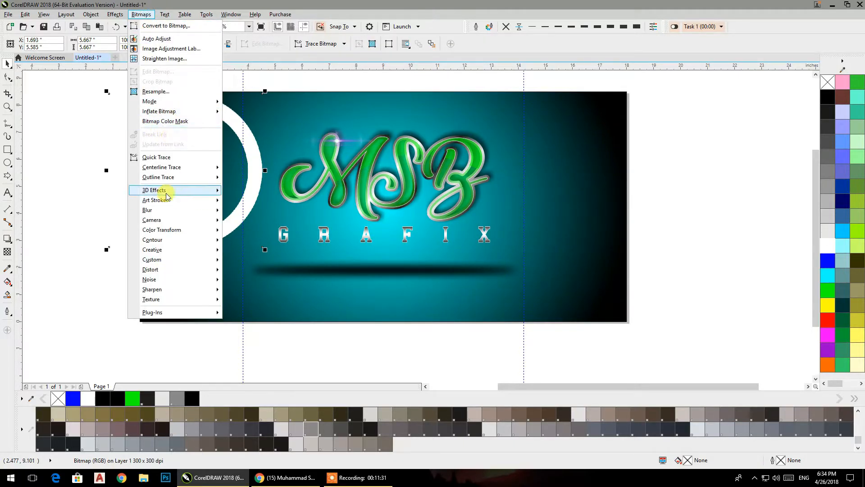
{"action": "mouse_move", "coordinate": [181, 213]}
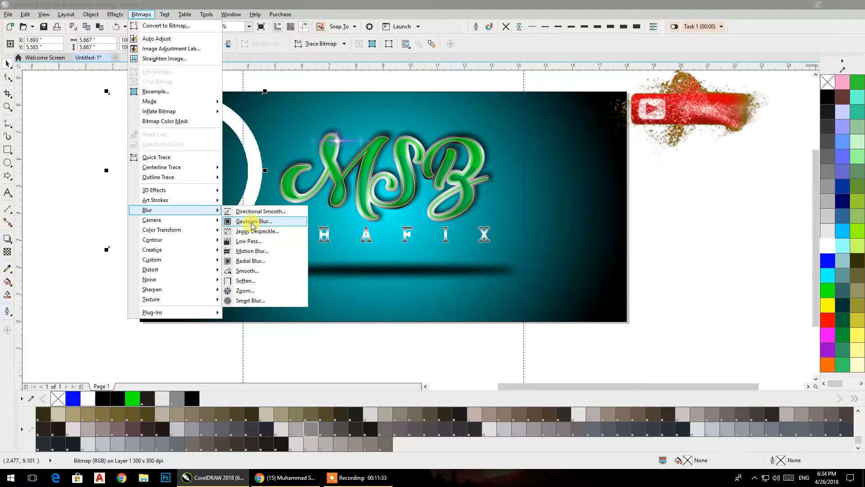
{"action": "left_click", "coordinate": [252, 222]}
{"action": "left_click_drag", "start_coordinate": [398, 234], "coordinate": [418, 234]}
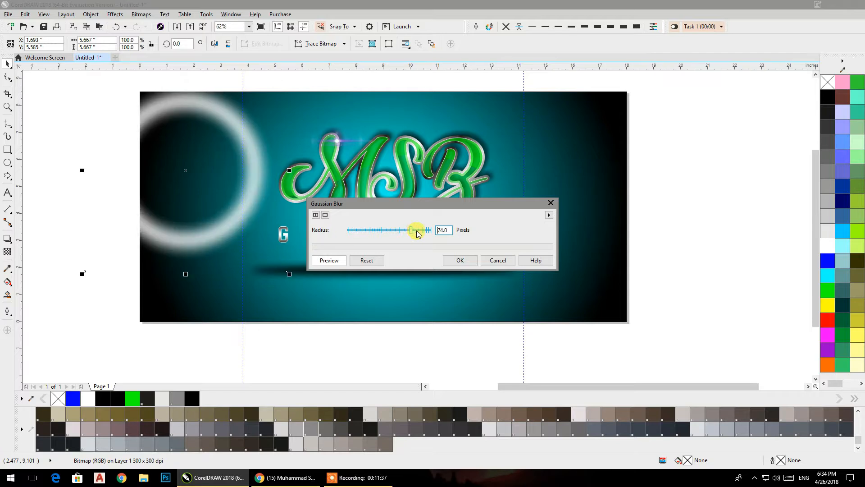
{"action": "left_click", "coordinate": [460, 261]}
Move the blurred ring to the page's right side and place copies about 4.1 inches wide at its lower right and the page's upper left
{"action": "left_click_drag", "start_coordinate": [257, 144], "coordinate": [590, 174]}
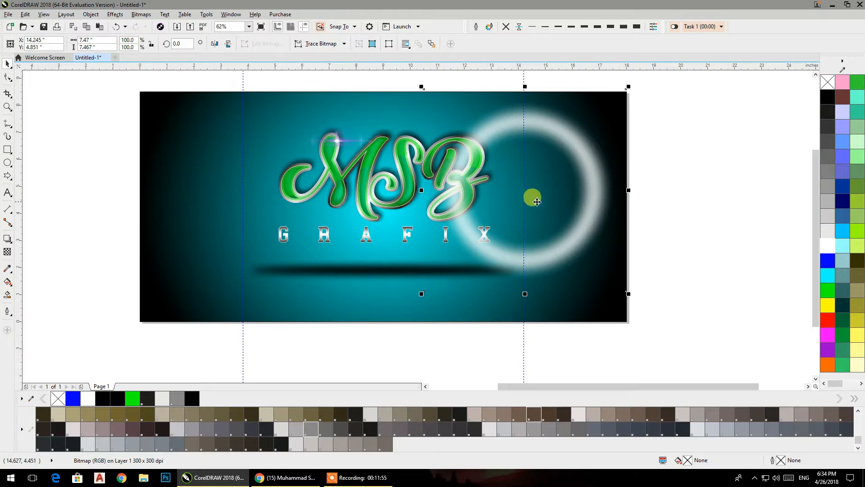
{"action": "left_click_drag", "start_coordinate": [628, 84], "coordinate": [538, 177]}
{"action": "left_click_drag", "start_coordinate": [481, 238], "coordinate": [203, 150]}
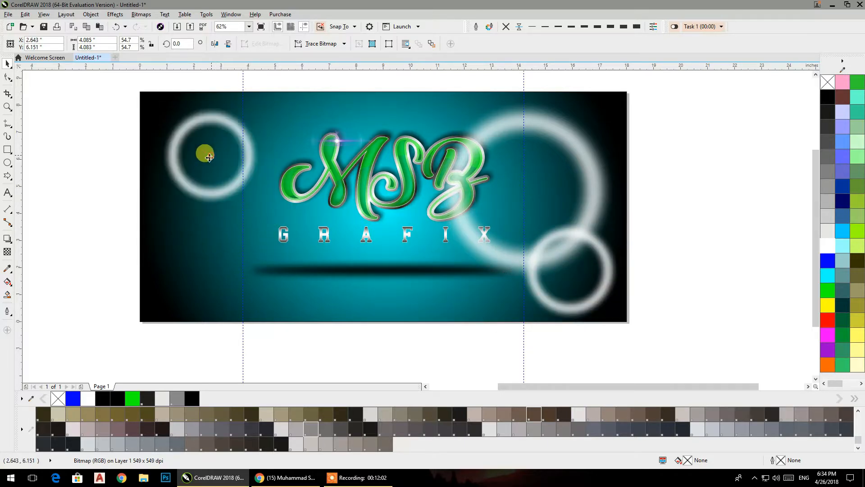
Apply a 50% uniform transparency to the small ring at the page's upper left
{"action": "left_click", "coordinate": [7, 252]}
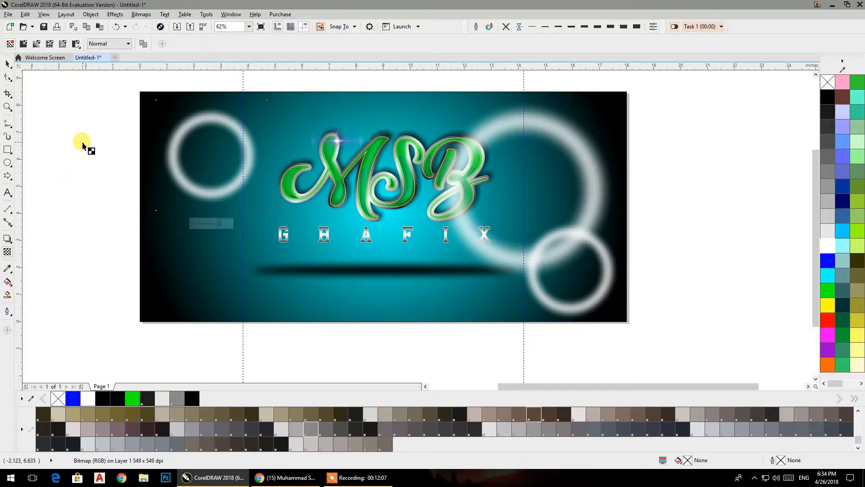
{"action": "left_click", "coordinate": [23, 43]}
{"action": "left_click", "coordinate": [7, 64]}
Apply a linear transparency to the large ring on the right, fading it out diagonally towards its lower left
{"action": "left_click", "coordinate": [594, 200]}
{"action": "left_click", "coordinate": [6, 253]}
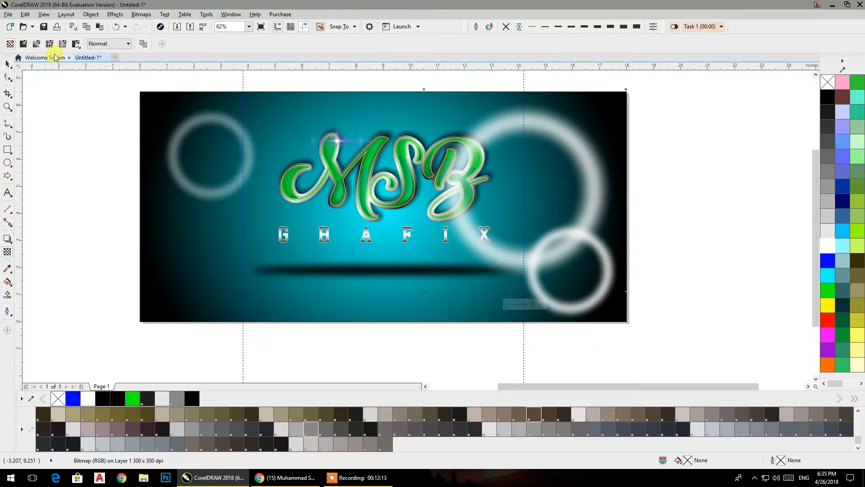
{"action": "left_click", "coordinate": [23, 43]}
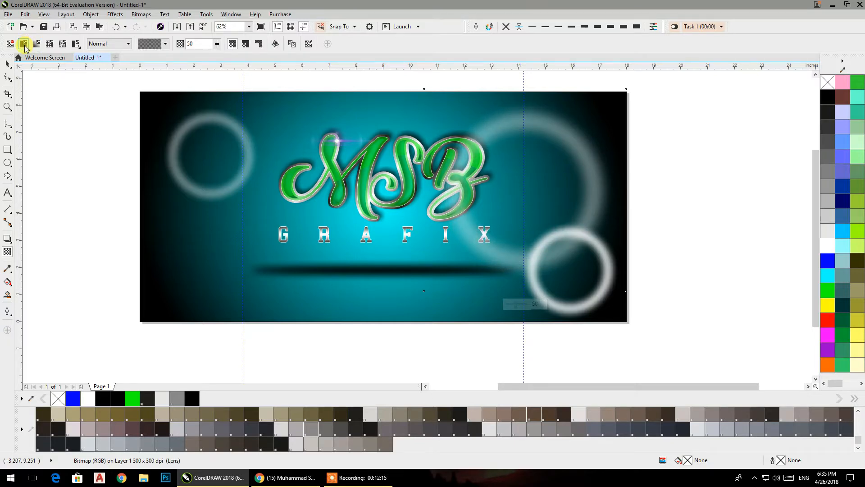
{"action": "left_click_drag", "start_coordinate": [609, 121], "coordinate": [483, 245]}
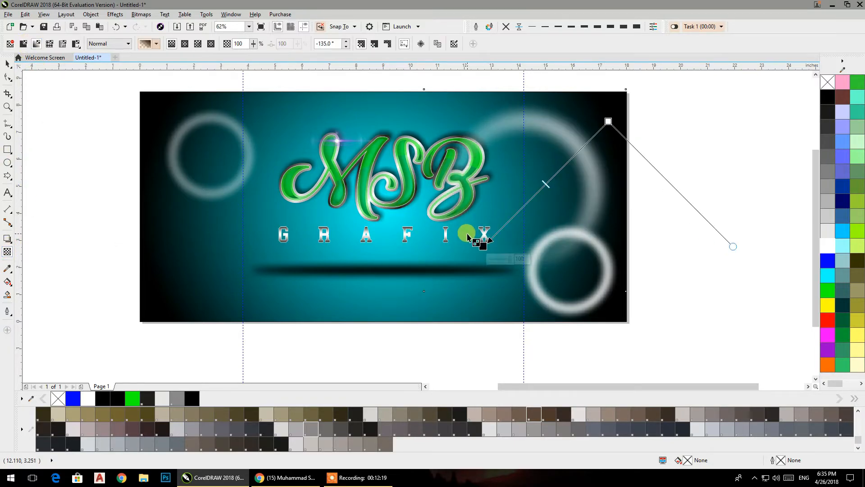
Fade the small lower-right ring out towards its top with a linear transparency and shift it slightly up and left
{"action": "left_click_drag", "start_coordinate": [589, 318], "coordinate": [568, 236]}
{"action": "left_click", "coordinate": [8, 63]}
{"action": "left_click_drag", "start_coordinate": [610, 265], "coordinate": [595, 251]}
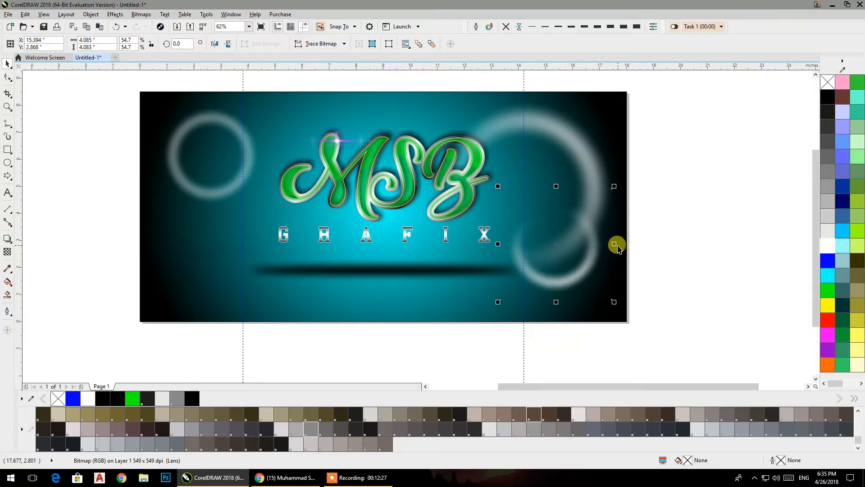
{"action": "left_click", "coordinate": [616, 245]}
Place a copy of the large faded ring at the page's lower left and delete the left vertical guideline
{"action": "left_click_drag", "start_coordinate": [565, 140], "coordinate": [245, 188]}
{"action": "left_click_drag", "start_coordinate": [242, 152], "coordinate": [238, 125]}
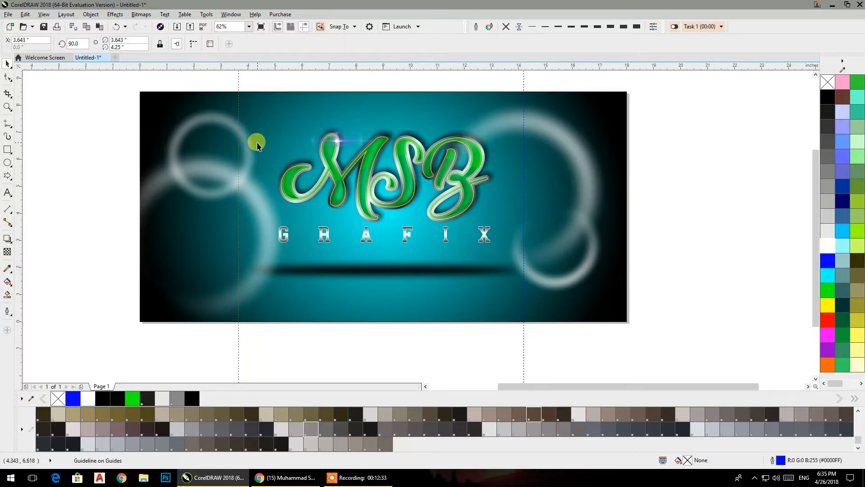
{"action": "key", "text": "Delete"}
Nudge the small left ring up and left, and move the large left ring up and right so it overlaps the M
{"action": "left_click", "coordinate": [233, 119]}
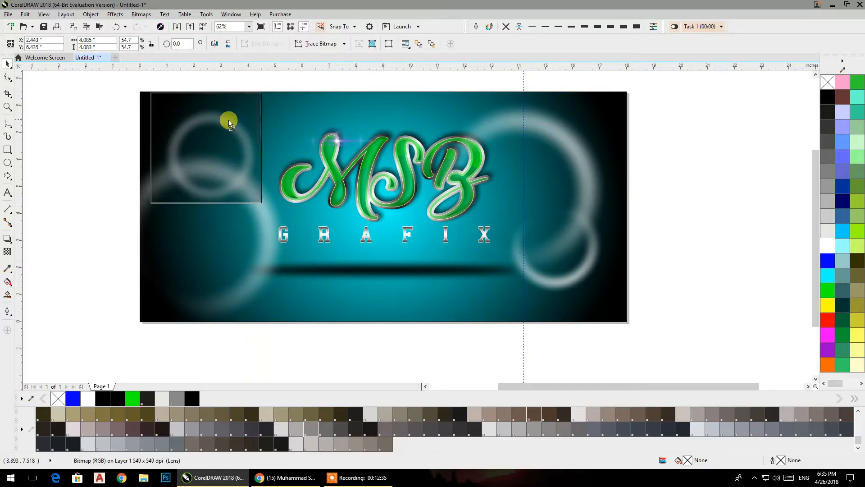
{"action": "left_click_drag", "start_coordinate": [229, 120], "coordinate": [223, 116]}
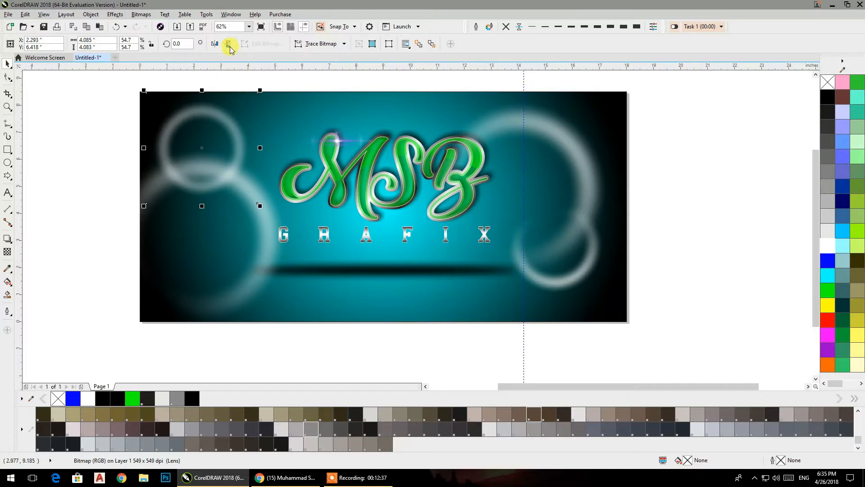
{"action": "left_click_drag", "start_coordinate": [196, 190], "coordinate": [248, 169]}
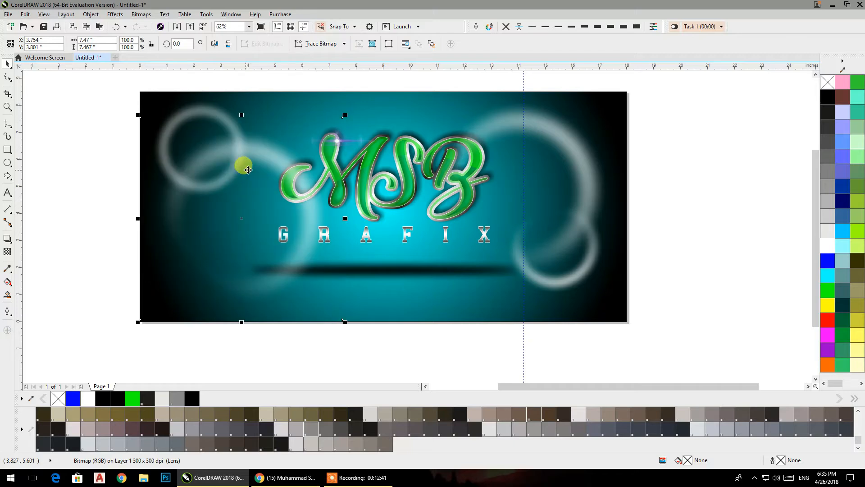
PowerClip the large left ring inside the gradient background rectangle
{"action": "right_click", "coordinate": [265, 154]}
{"action": "left_click", "coordinate": [298, 156]}
{"action": "left_click", "coordinate": [429, 93]}
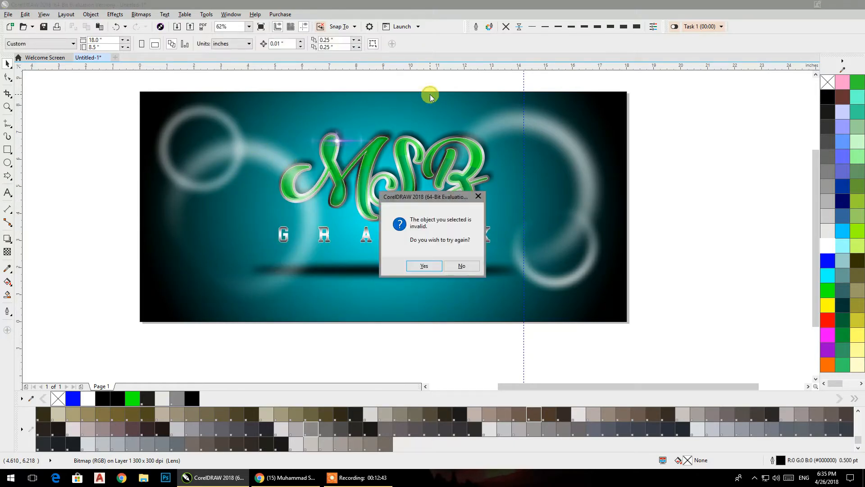
{"action": "left_click", "coordinate": [424, 266]}
{"action": "left_click", "coordinate": [439, 300]}
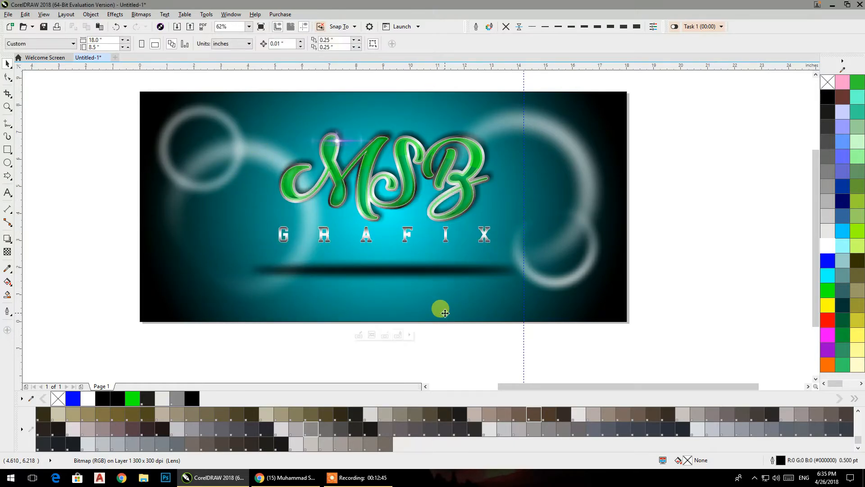
Apply a linear transparency to the small upper-left ring, fading it out from its lower right towards its upper left
{"action": "left_click", "coordinate": [170, 116]}
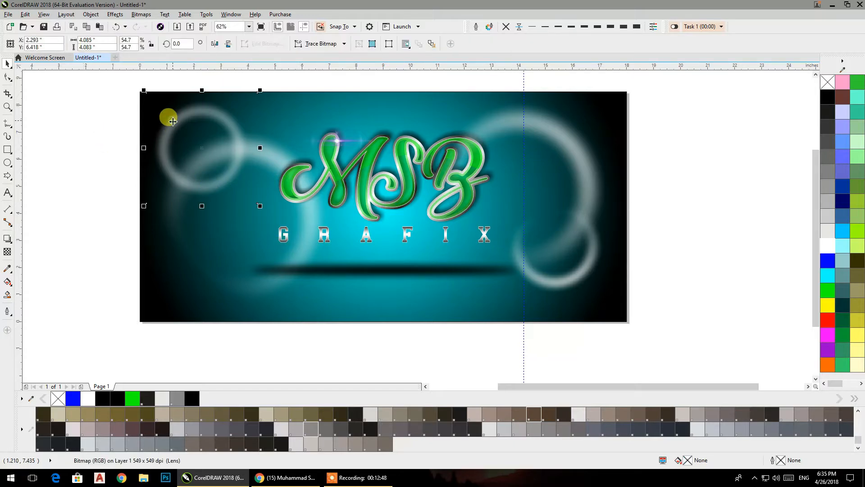
{"action": "left_click", "coordinate": [9, 250]}
{"action": "left_click_drag", "start_coordinate": [98, 85], "coordinate": [180, 121]}
{"action": "left_click_drag", "start_coordinate": [313, 248], "coordinate": [215, 155]}
{"action": "left_click_drag", "start_coordinate": [254, 206], "coordinate": [195, 144]}
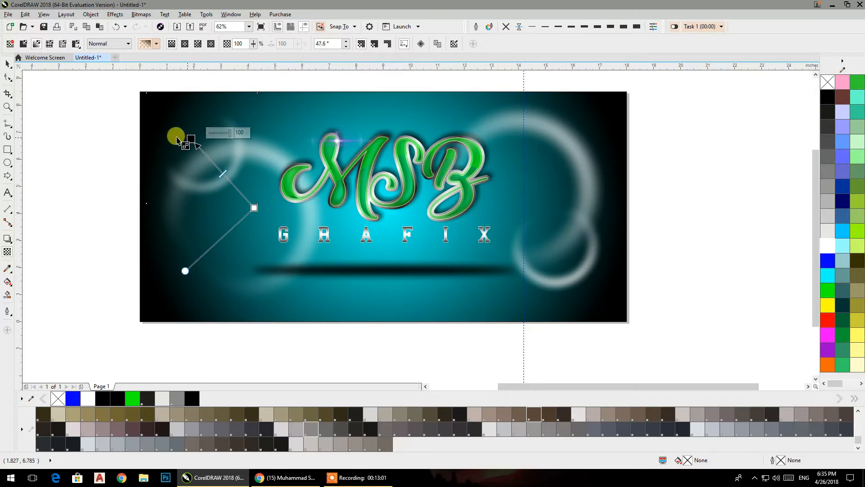
{"action": "left_click", "coordinate": [7, 63]}
{"action": "left_click", "coordinate": [104, 161]}
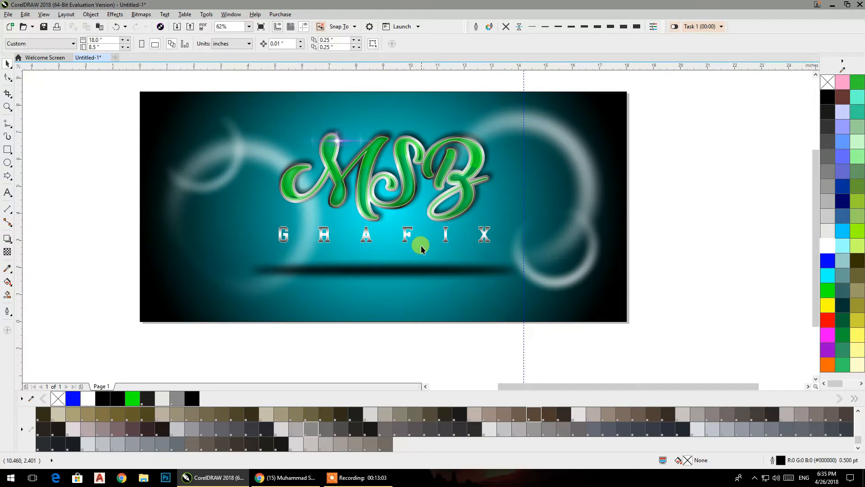
Try gray and dark indigo as the centre colour of the background rectangle's elliptical gradient
{"action": "left_click", "coordinate": [402, 304]}
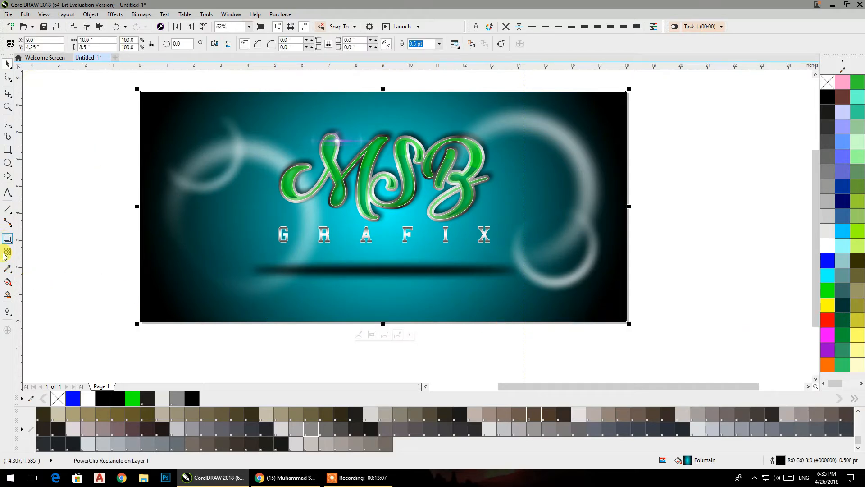
{"action": "left_click", "coordinate": [7, 282]}
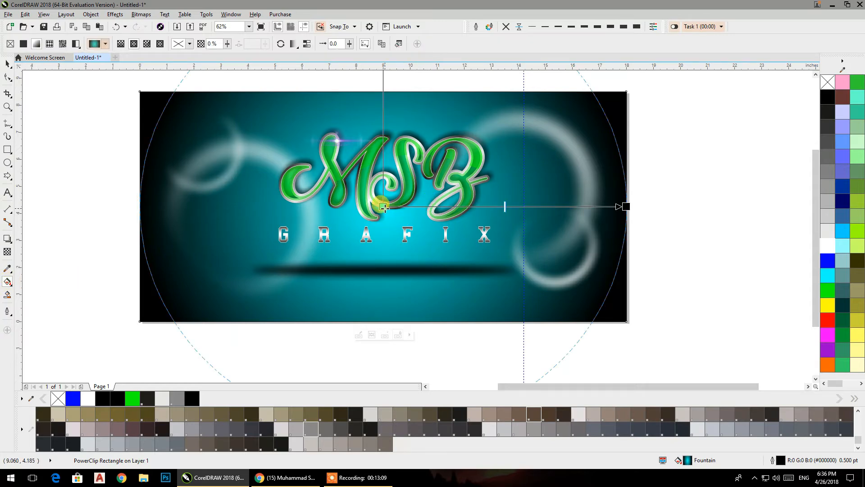
{"action": "left_click_drag", "start_coordinate": [828, 201], "coordinate": [383, 209]}
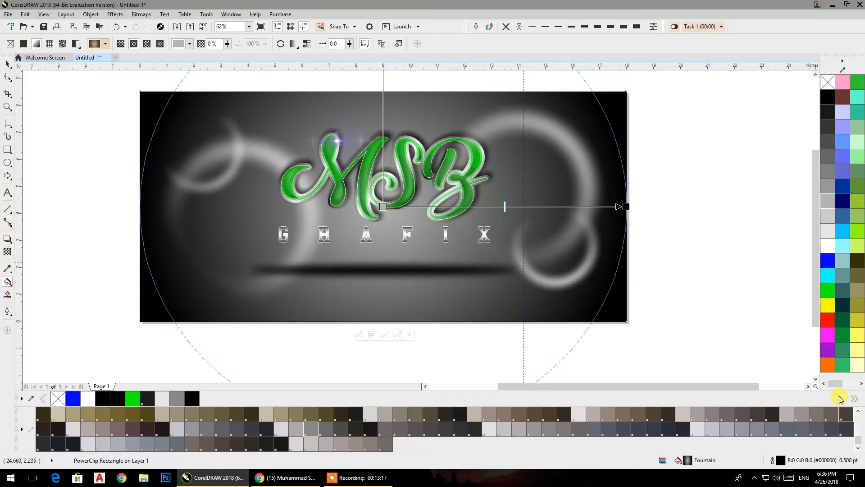
{"action": "scroll", "coordinate": [599, 440], "scroll_direction": "up", "scroll_amount": 5}
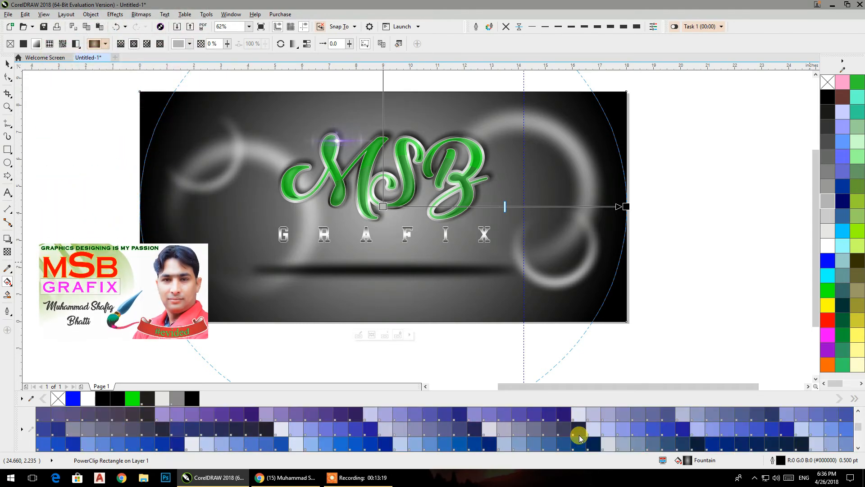
{"action": "left_click", "coordinate": [566, 418]}
{"action": "left_click_drag", "start_coordinate": [376, 220], "coordinate": [383, 206]}
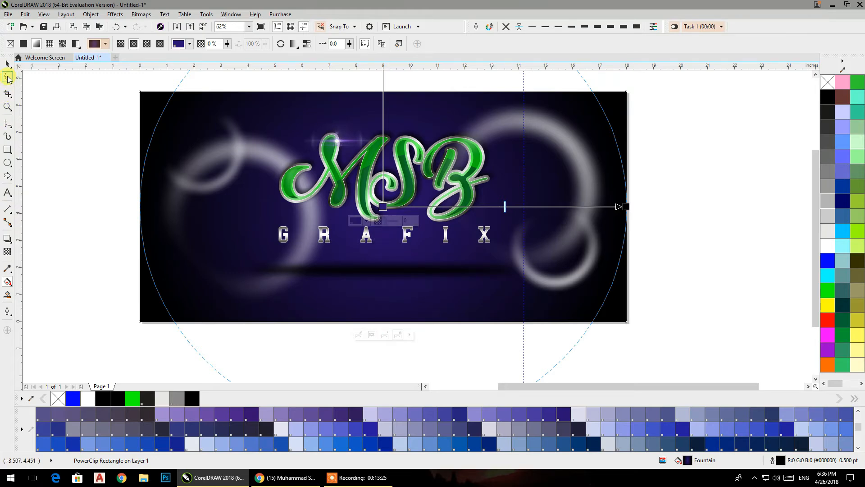
{"action": "left_click", "coordinate": [7, 63]}
{"action": "left_click", "coordinate": [42, 135]}
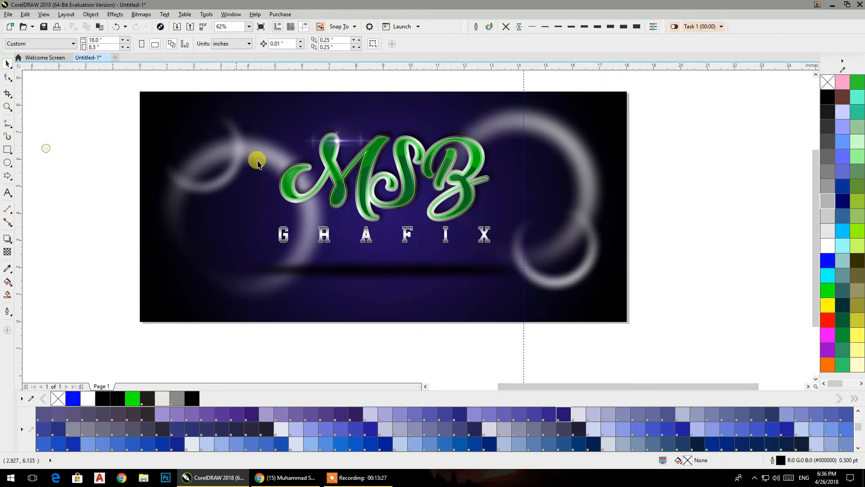
Move the GRAFIX text slightly down, closer to the ground shadow
{"action": "left_click_drag", "start_coordinate": [407, 241], "coordinate": [407, 251]}
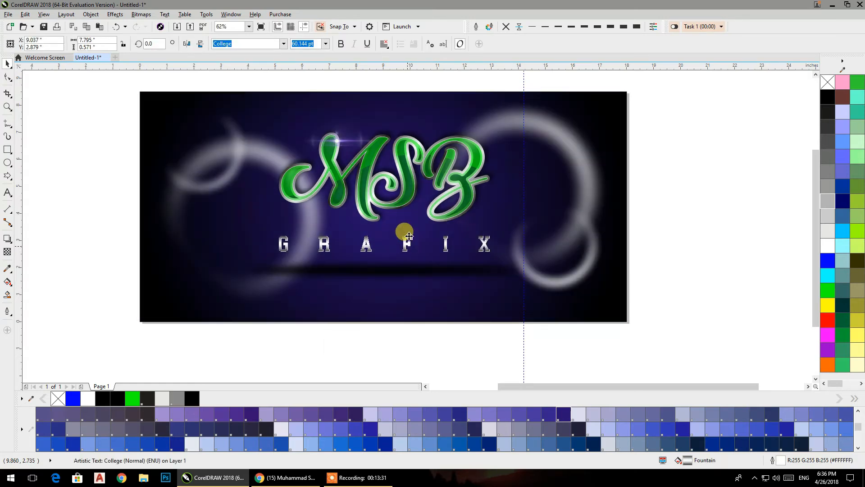
{"action": "left_click", "coordinate": [390, 207]}
{"action": "left_click", "coordinate": [589, 221]}
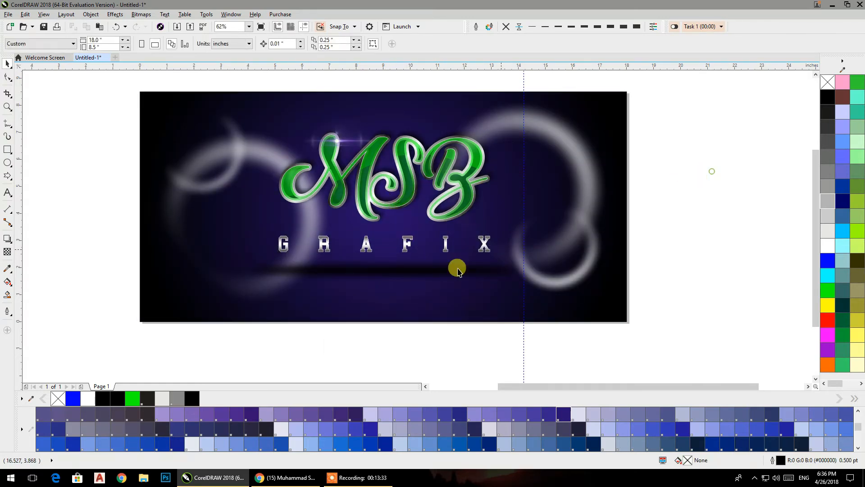
Set the centre colour of the background rectangle's gradient to magenta pink, keeping the black outer edge
{"action": "left_click", "coordinate": [401, 298]}
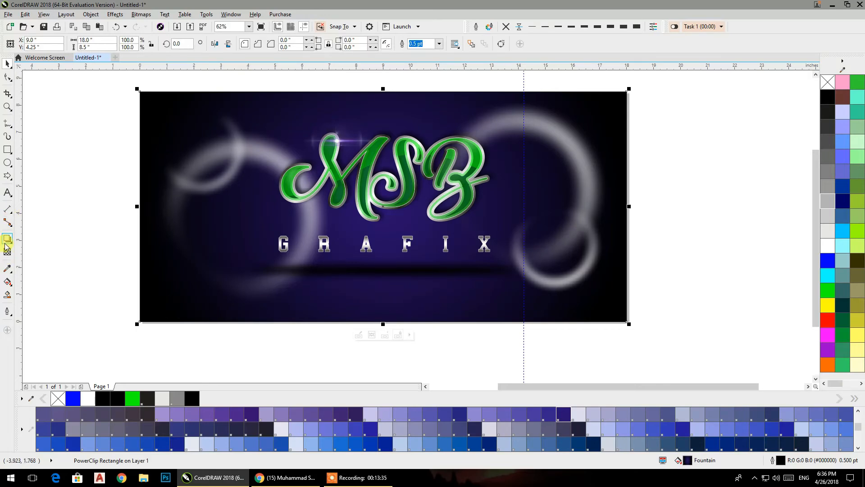
{"action": "left_click", "coordinate": [7, 282]}
{"action": "scroll", "coordinate": [396, 432], "scroll_direction": "down", "scroll_amount": 5}
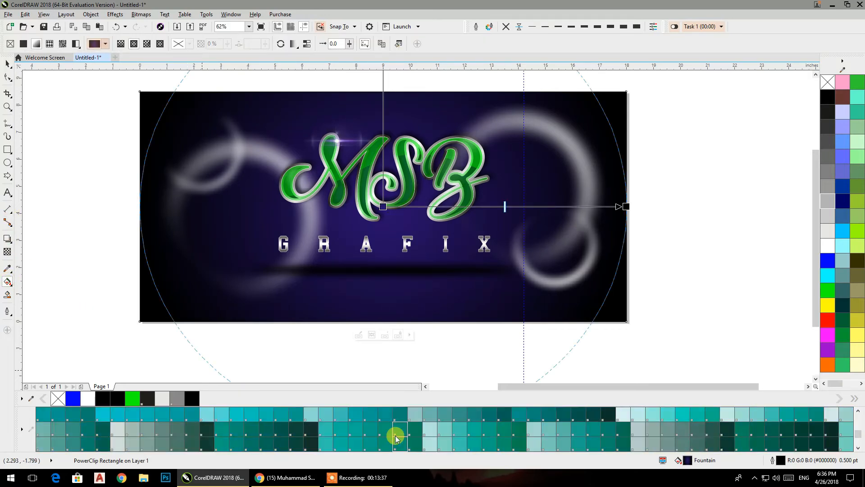
{"action": "scroll", "coordinate": [396, 433], "scroll_direction": "down", "scroll_amount": 5}
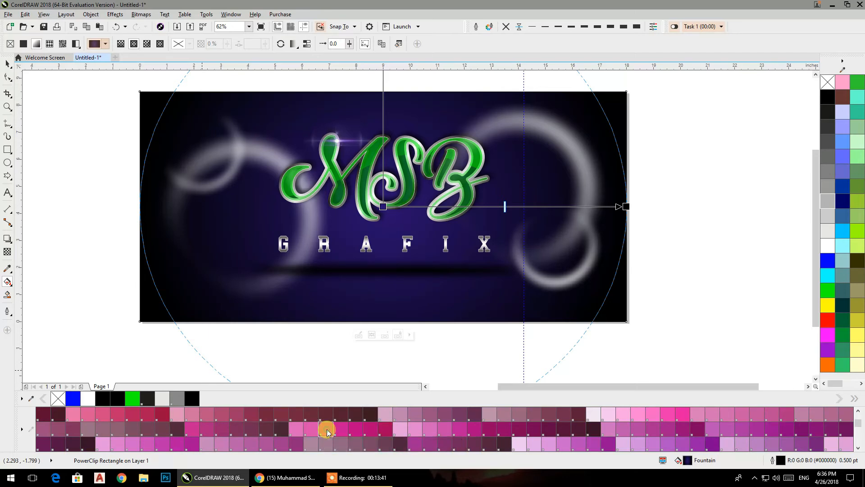
{"action": "left_click_drag", "start_coordinate": [341, 429], "coordinate": [382, 207]}
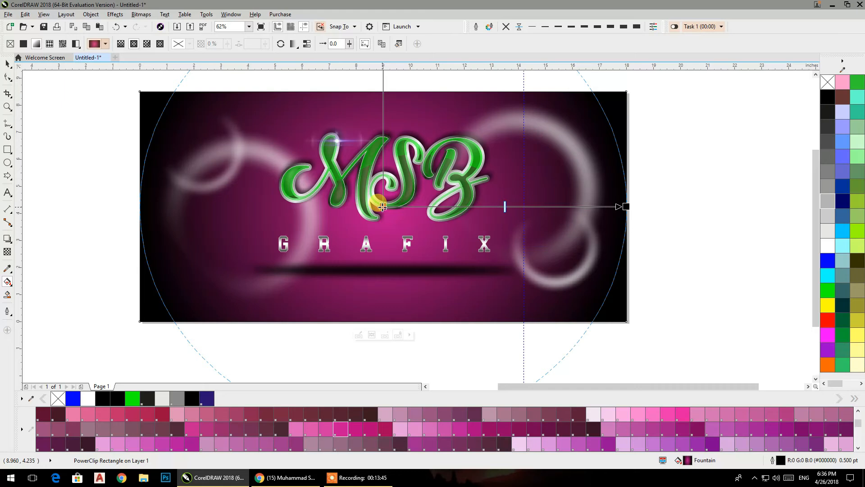
{"action": "left_click", "coordinate": [6, 65]}
{"action": "left_click", "coordinate": [56, 133]}
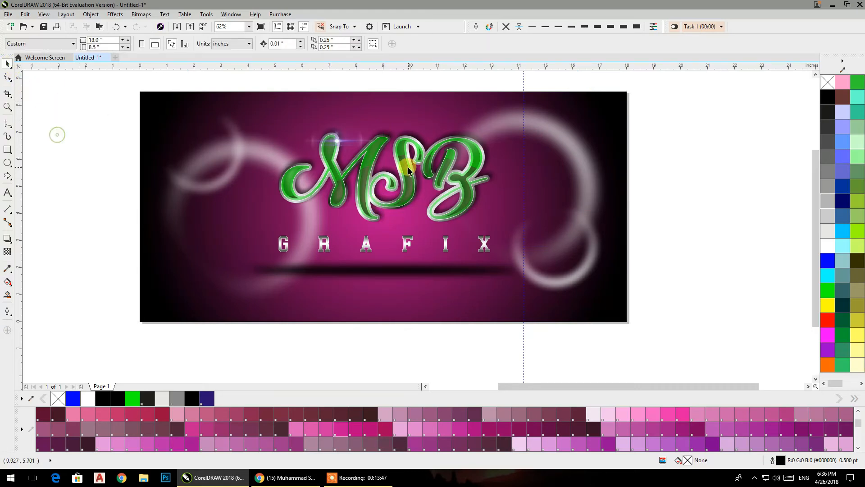
Pull the MSB lens lettering off the page, recolour it cyan, and delete it along with the vertical guideline
{"action": "left_click_drag", "start_coordinate": [409, 176], "coordinate": [691, 195]}
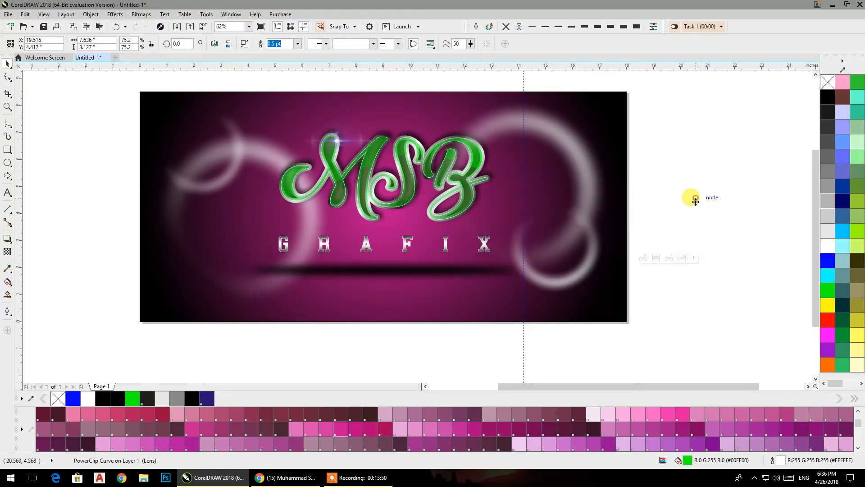
{"action": "left_click", "coordinate": [827, 274]}
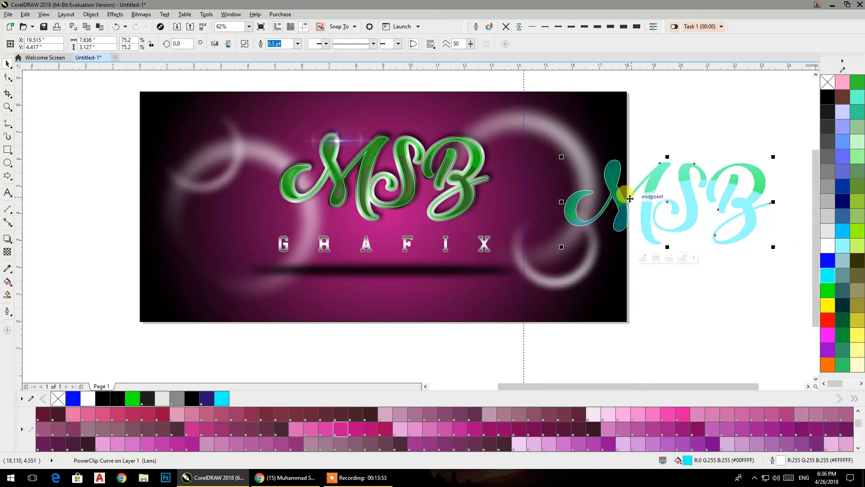
{"action": "key", "text": "Delete"}
{"action": "left_click_drag", "start_coordinate": [431, 195], "coordinate": [458, 219]}
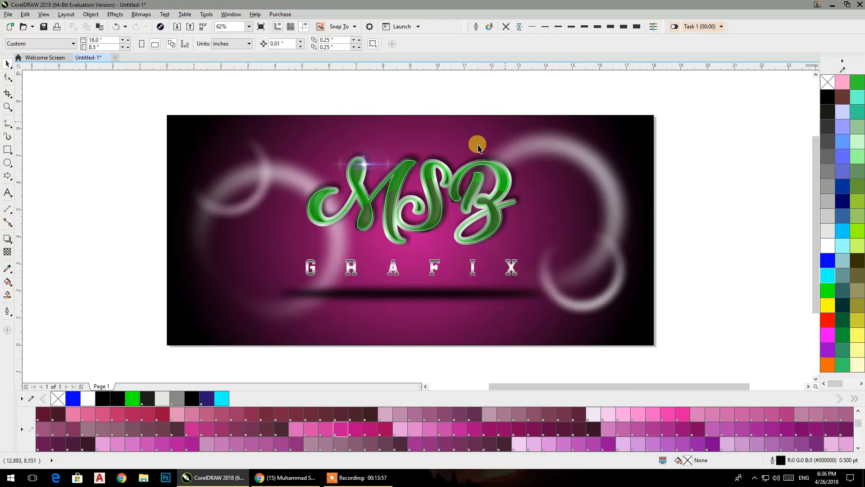
{"action": "scroll", "coordinate": [454, 253], "scroll_direction": "up", "scroll_amount": 1}
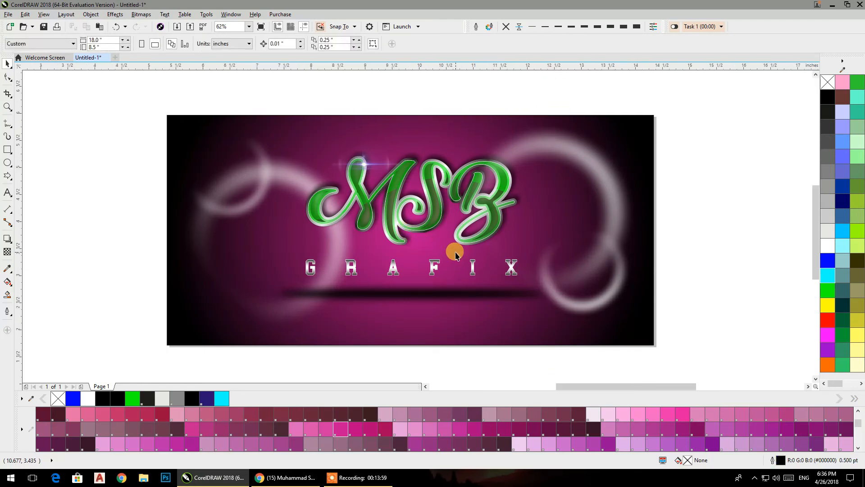
{"action": "left_click_drag", "start_coordinate": [455, 253], "coordinate": [464, 273]}
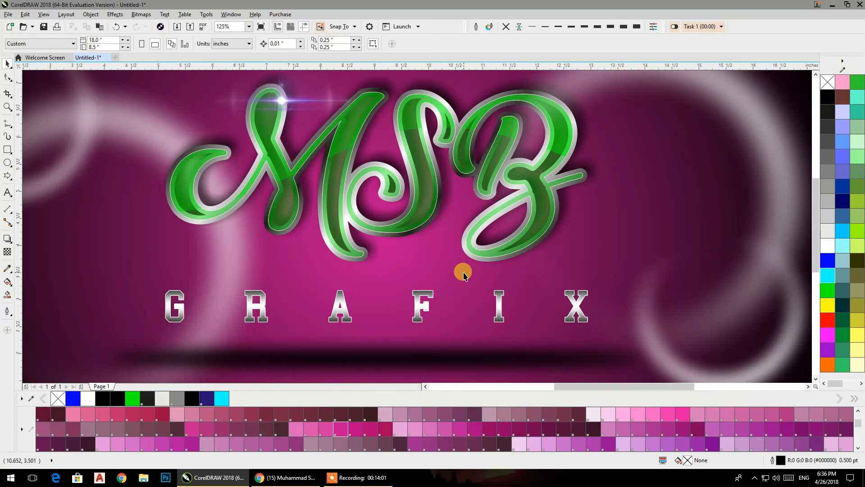